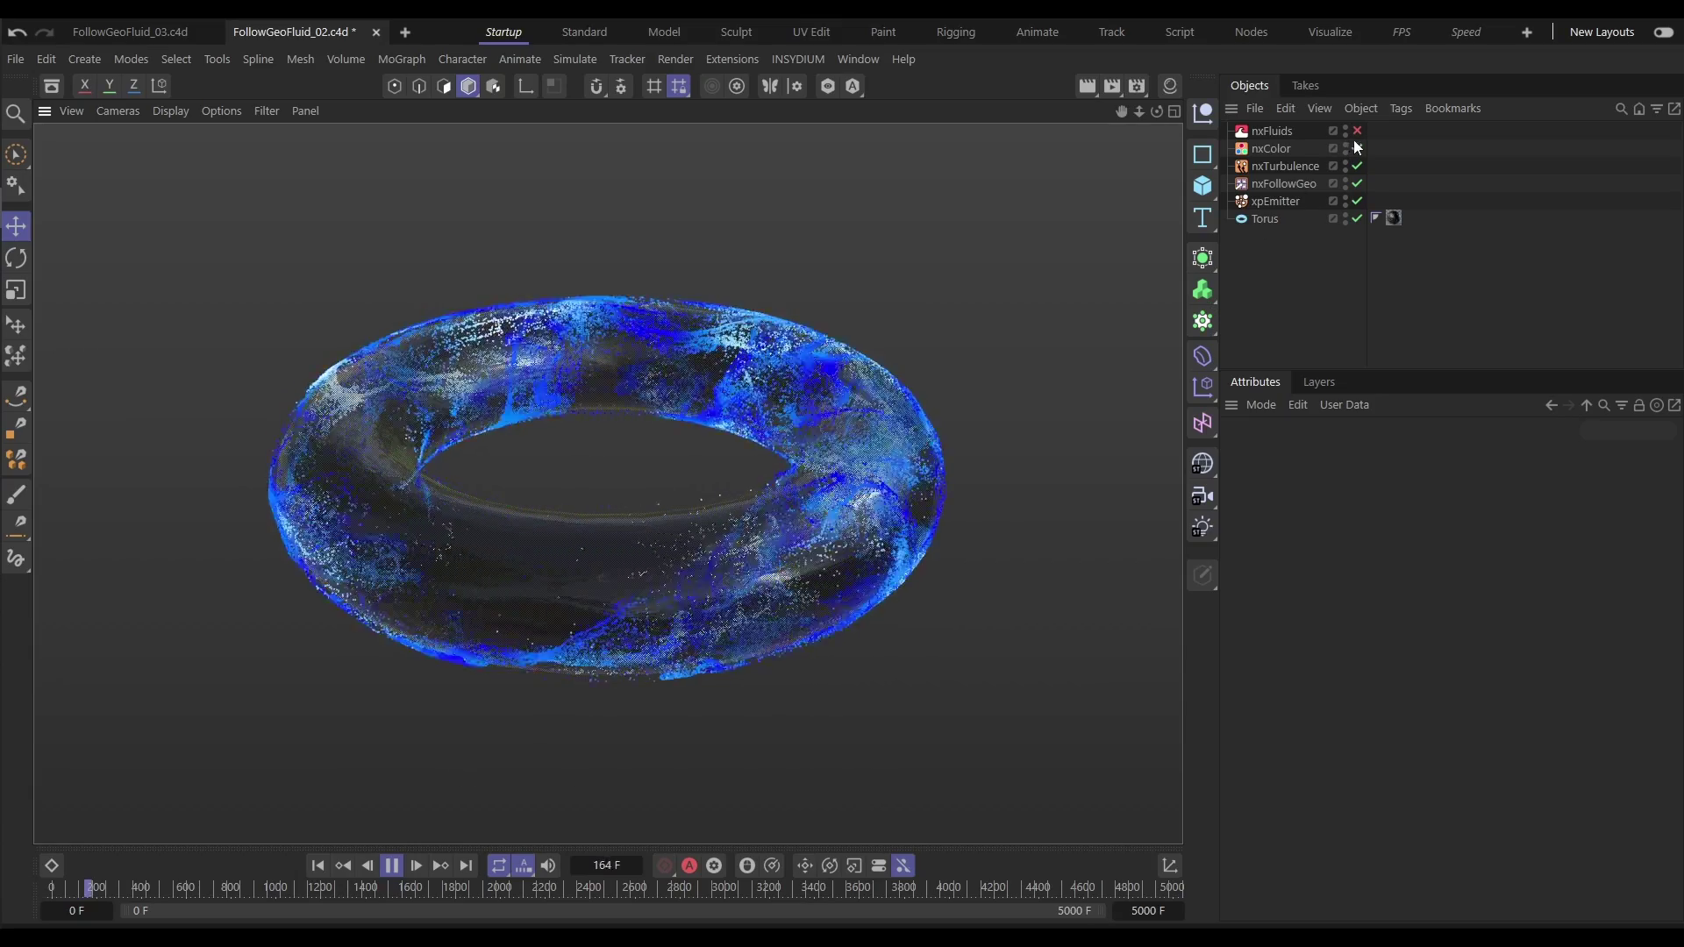
Re-enable nxFluids during playback so its toggle shows a green check
left_click(1357, 131)
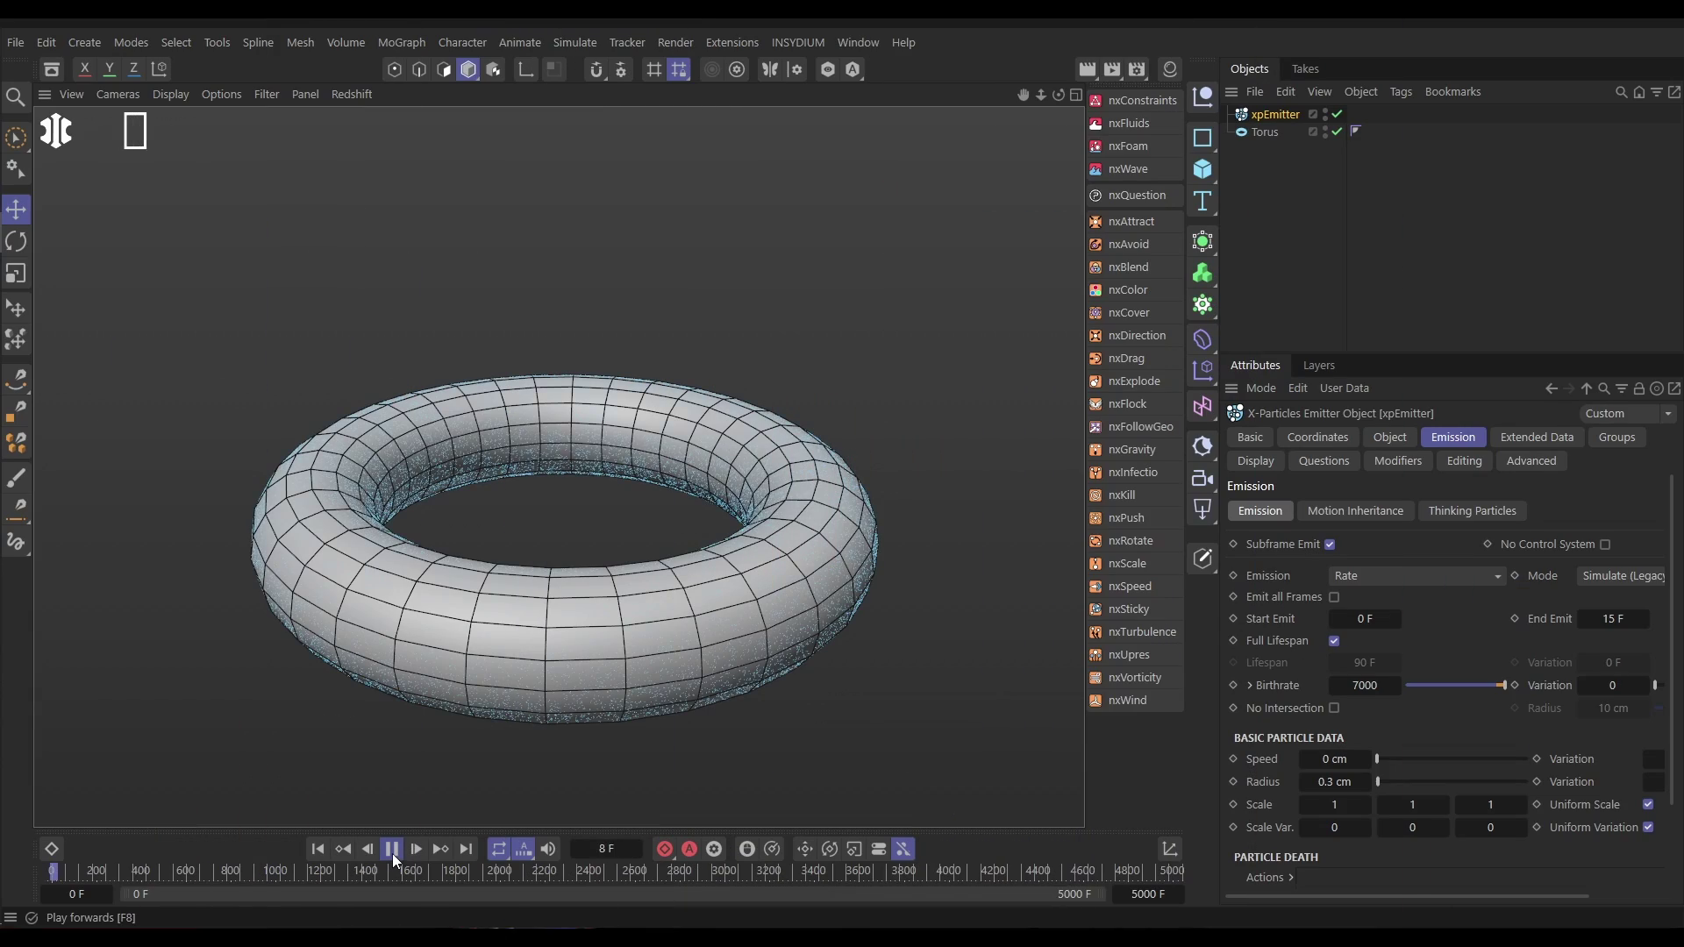
Stop playback, hide the Torus in the viewport, and view the Torus properties
left_click(393, 855)
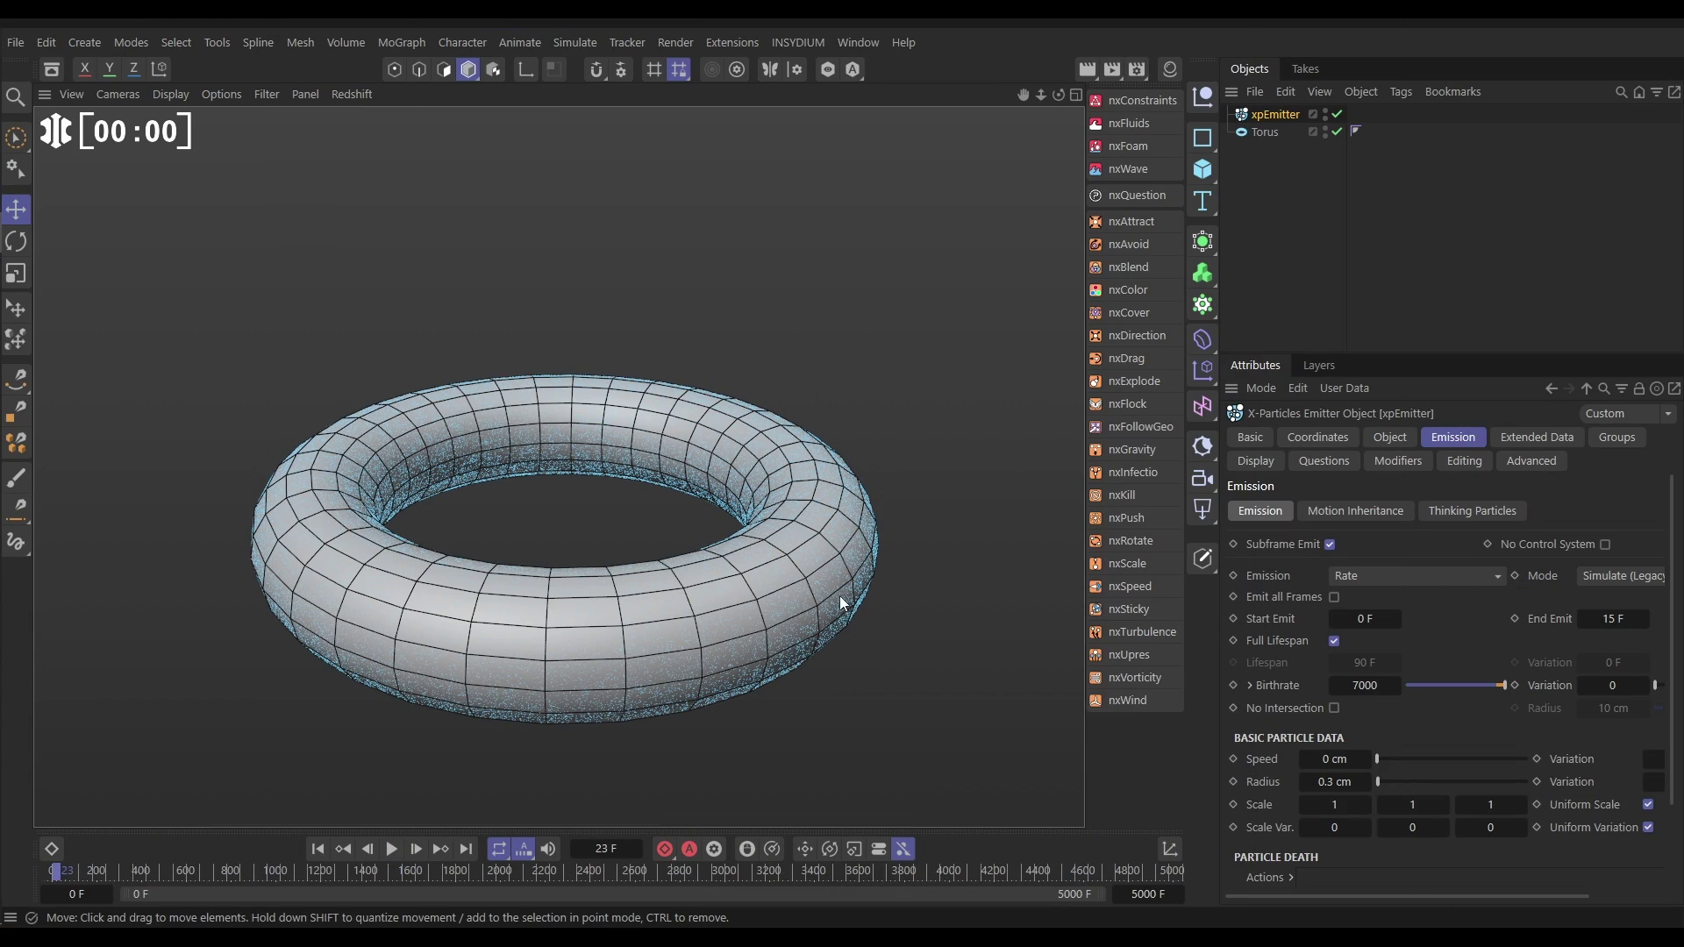
left_click(1326, 129)
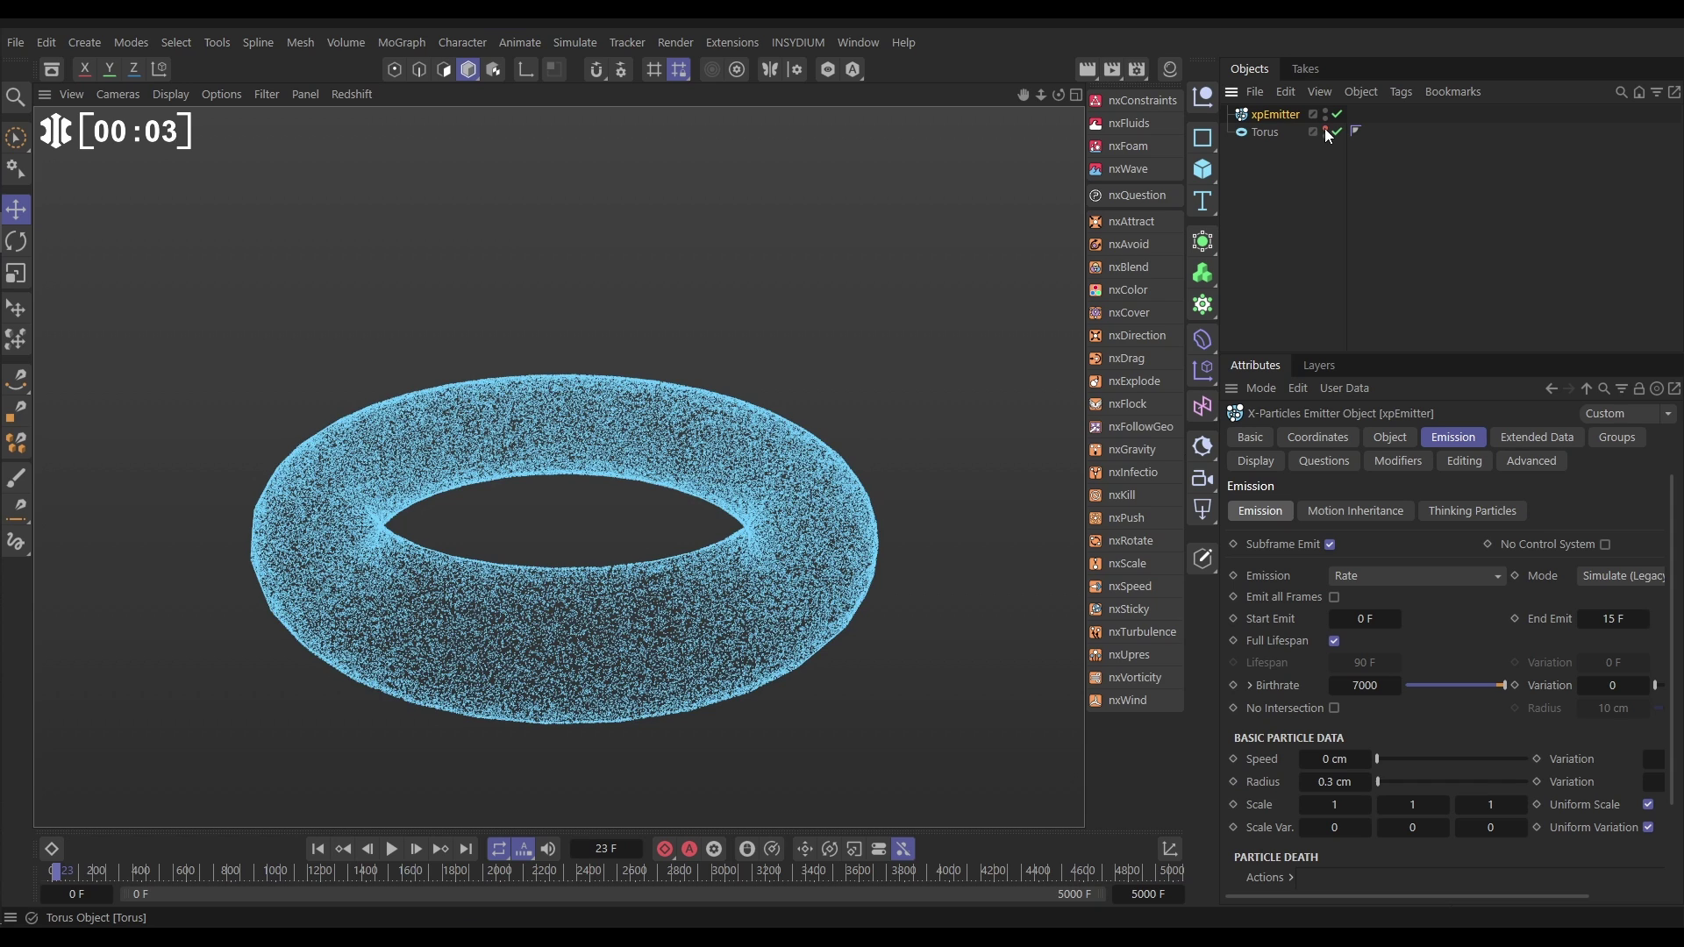
left_click(1256, 132)
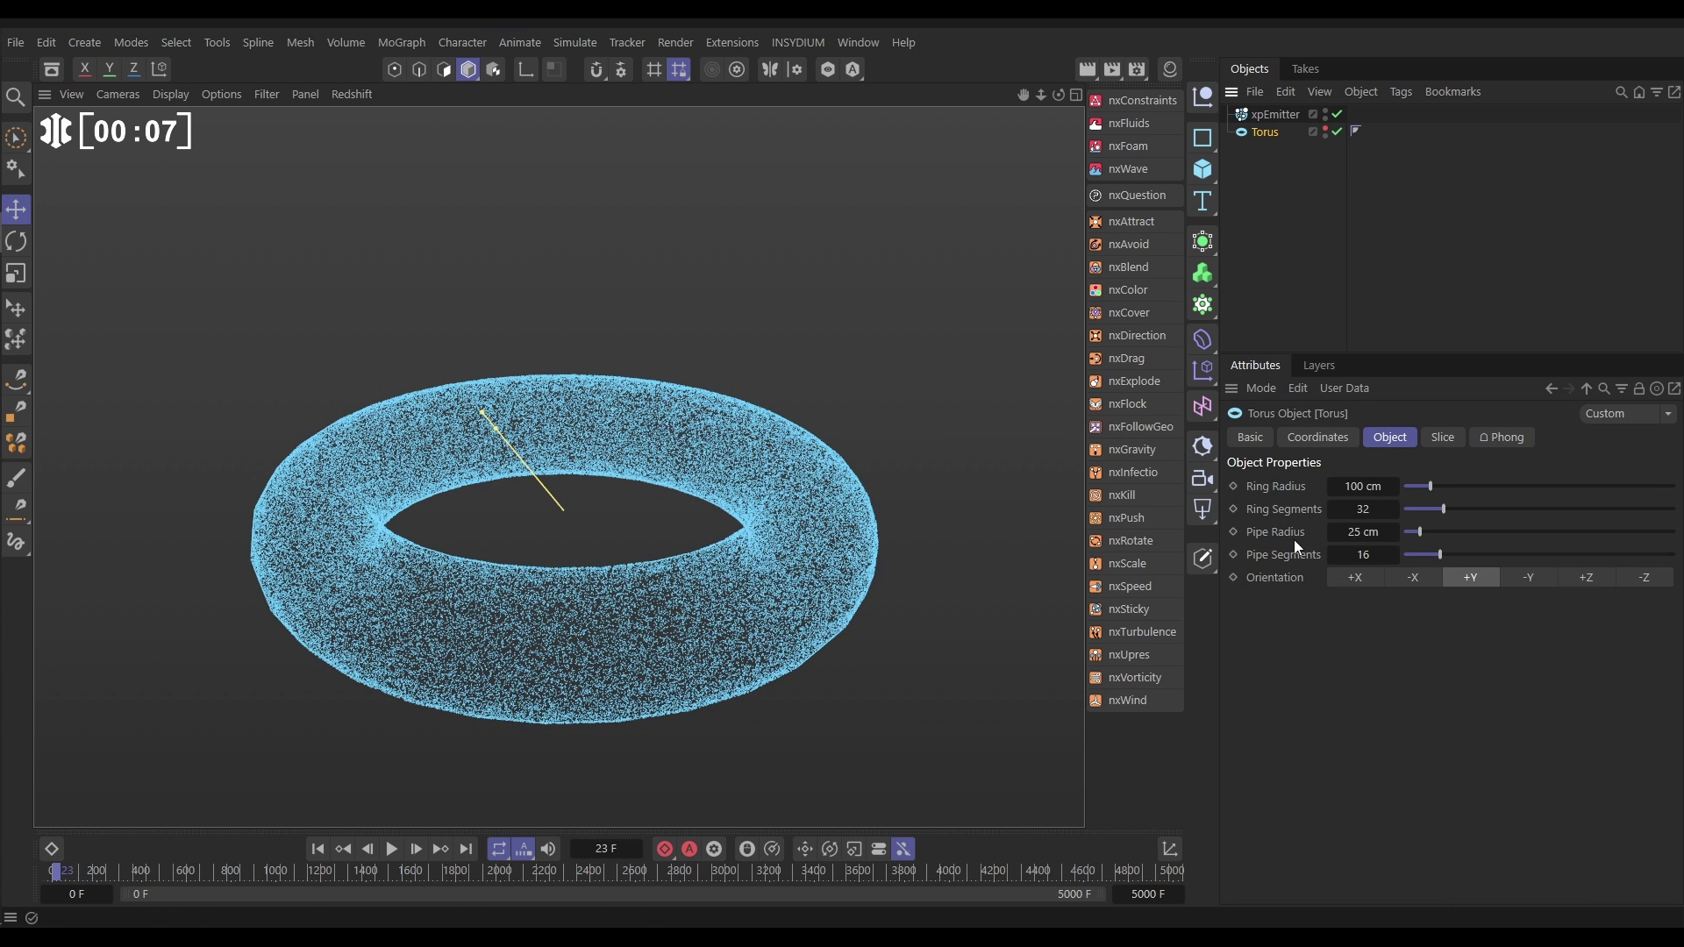
Inspect the xpEmitter's Object and Emission settings
left_click(1273, 114)
left_click(1386, 437)
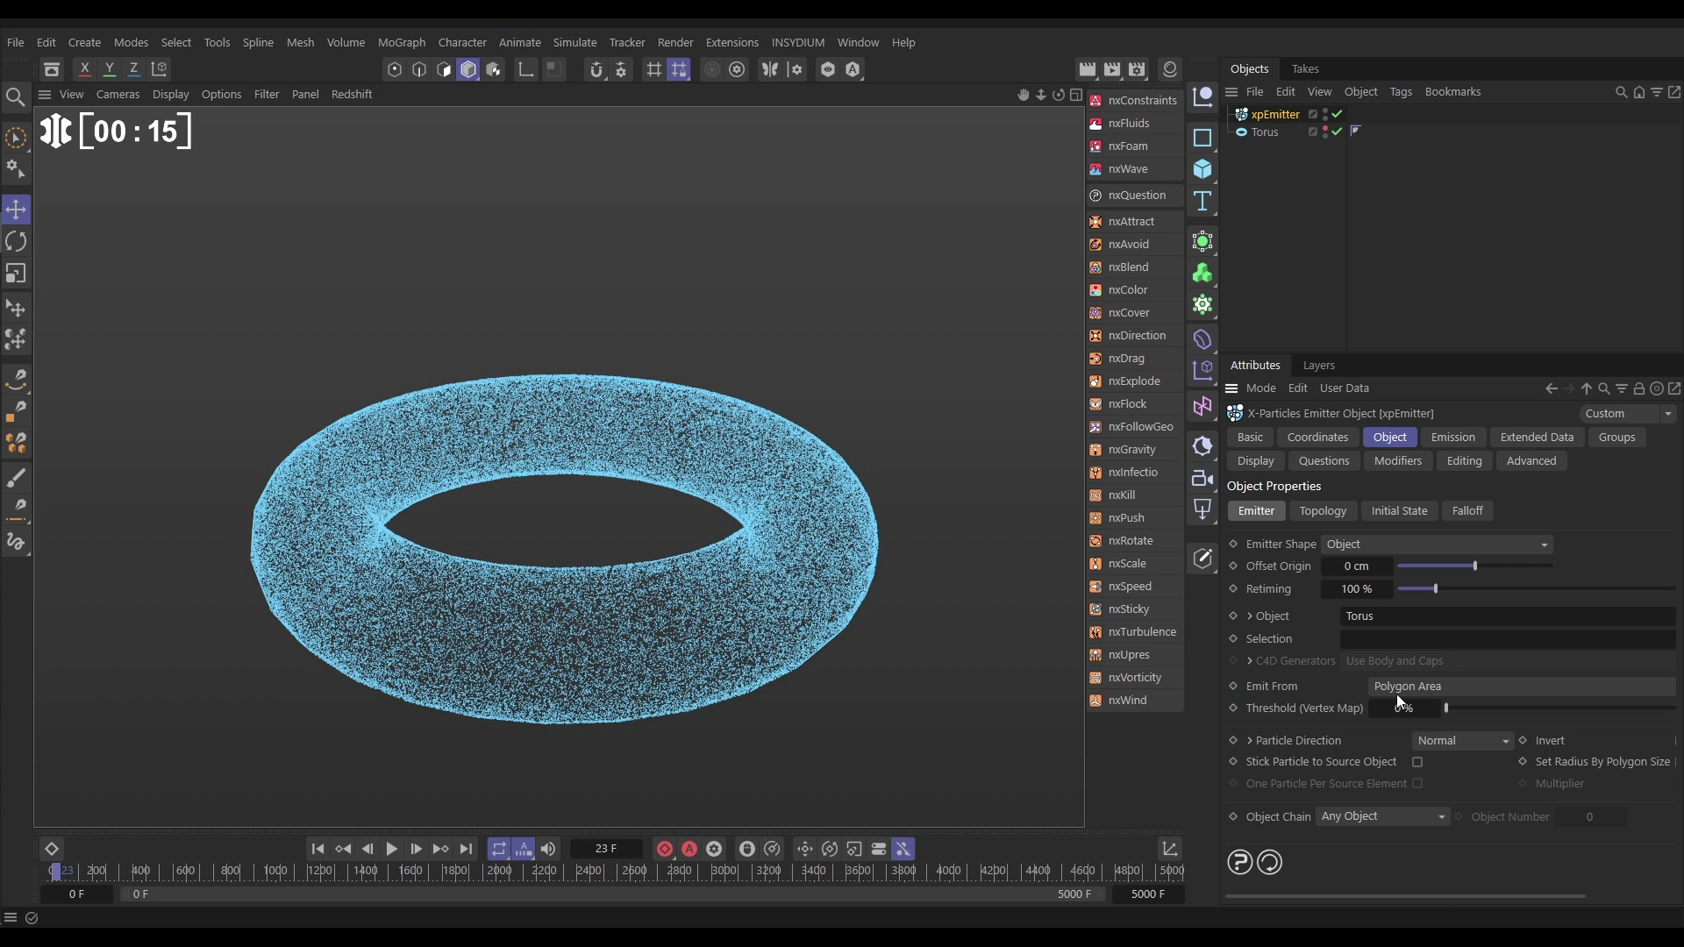
left_click(1442, 436)
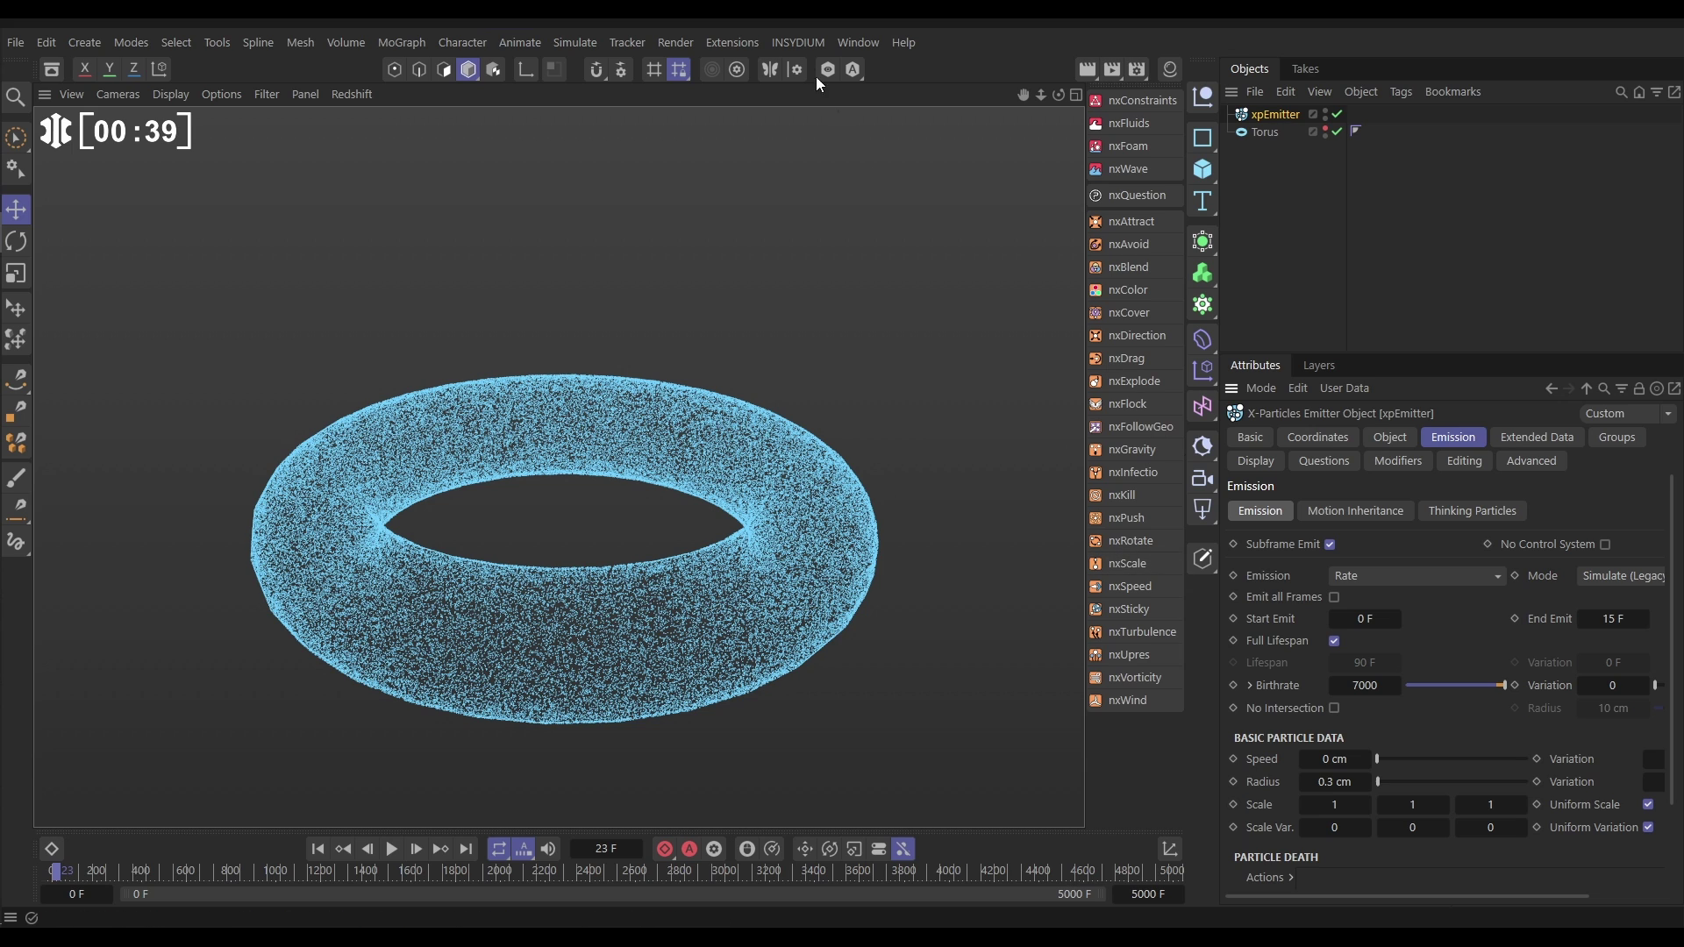
Add nxFollowGeo, drop Torus into its Objects field, and widen FOV to 360°
left_click(798, 42)
mouse_move(824, 106)
mouse_move(1001, 262)
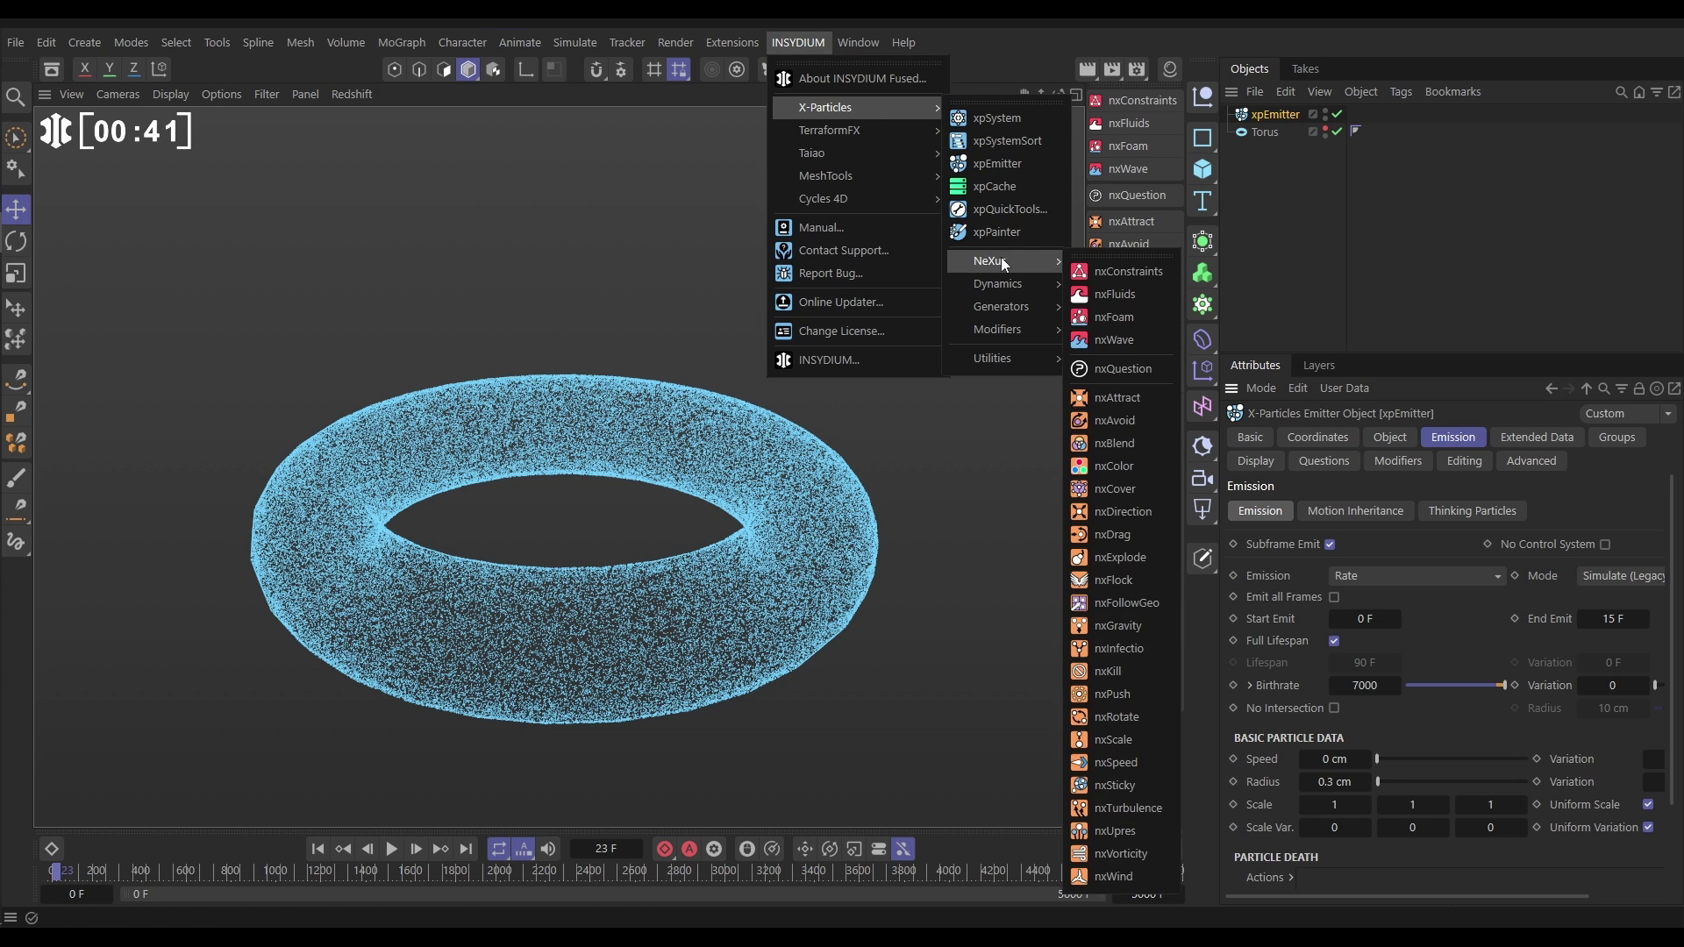
left_click(977, 435)
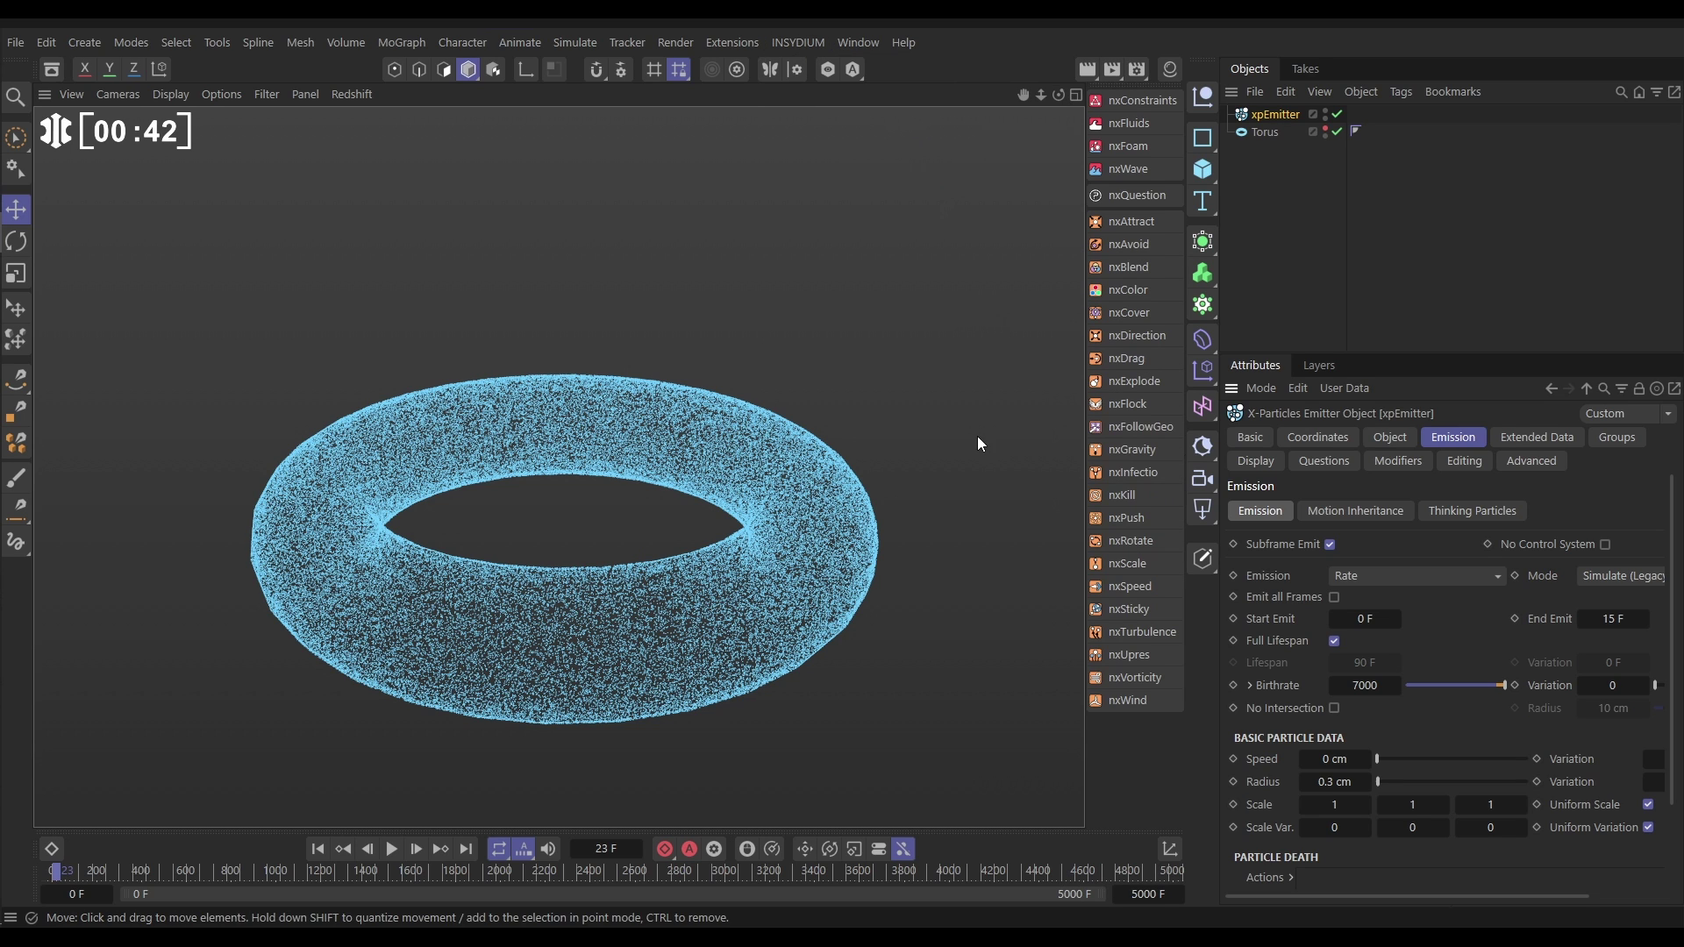
left_click(1145, 427)
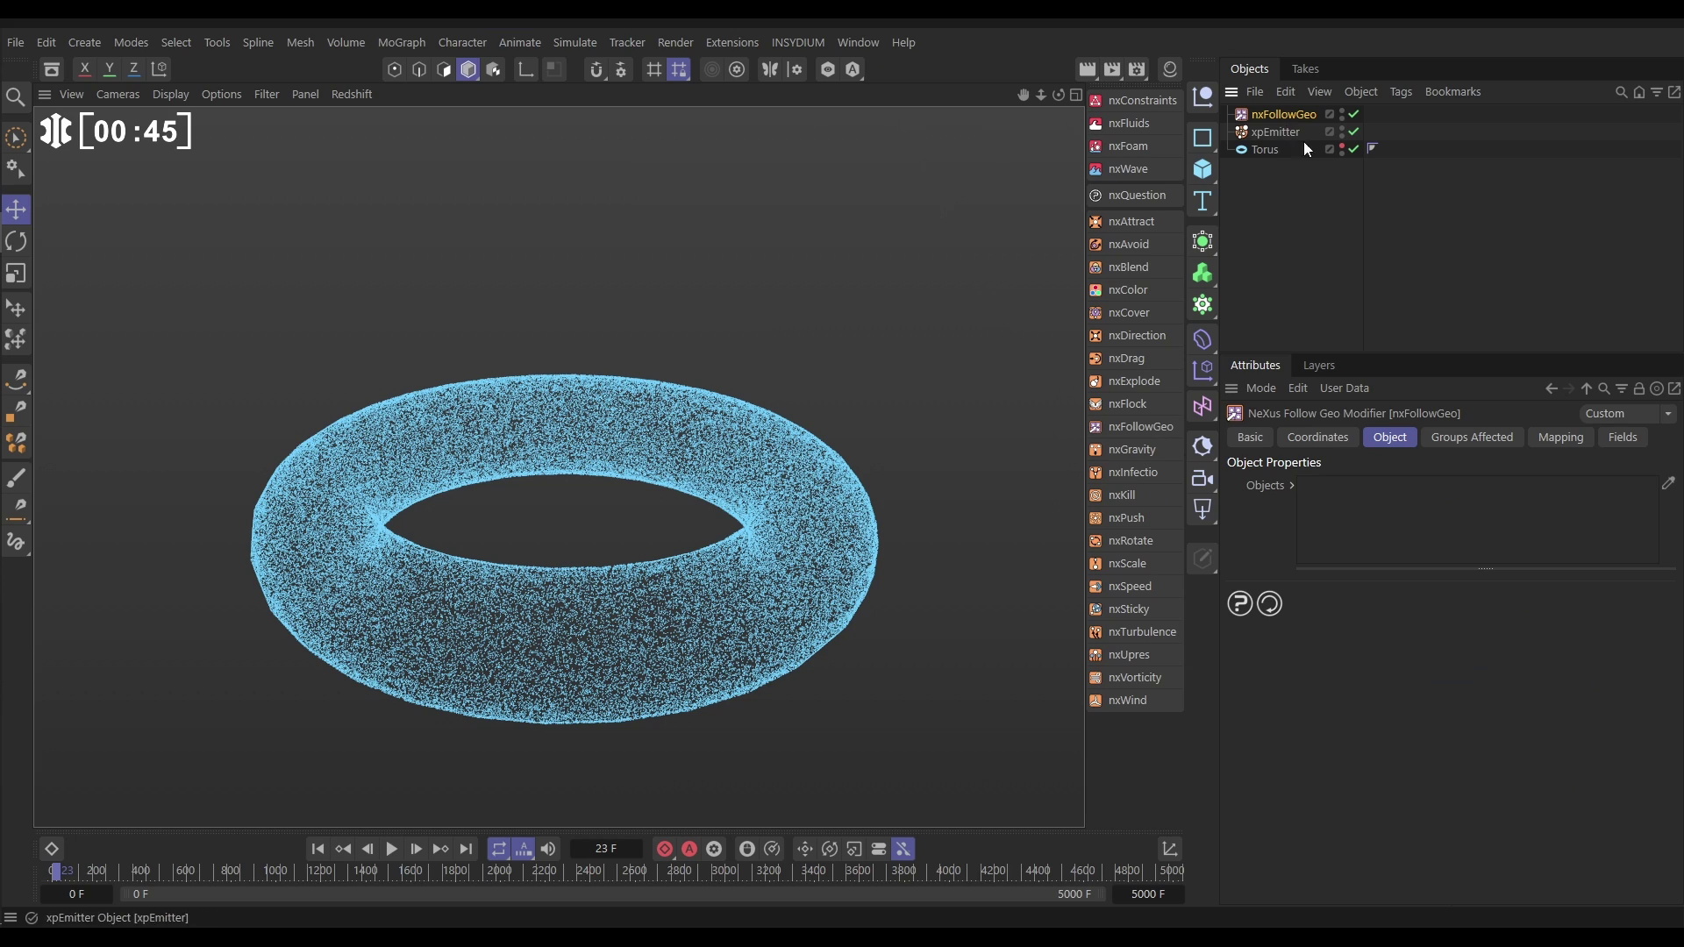
left_click_drag(1266, 150, 1339, 520)
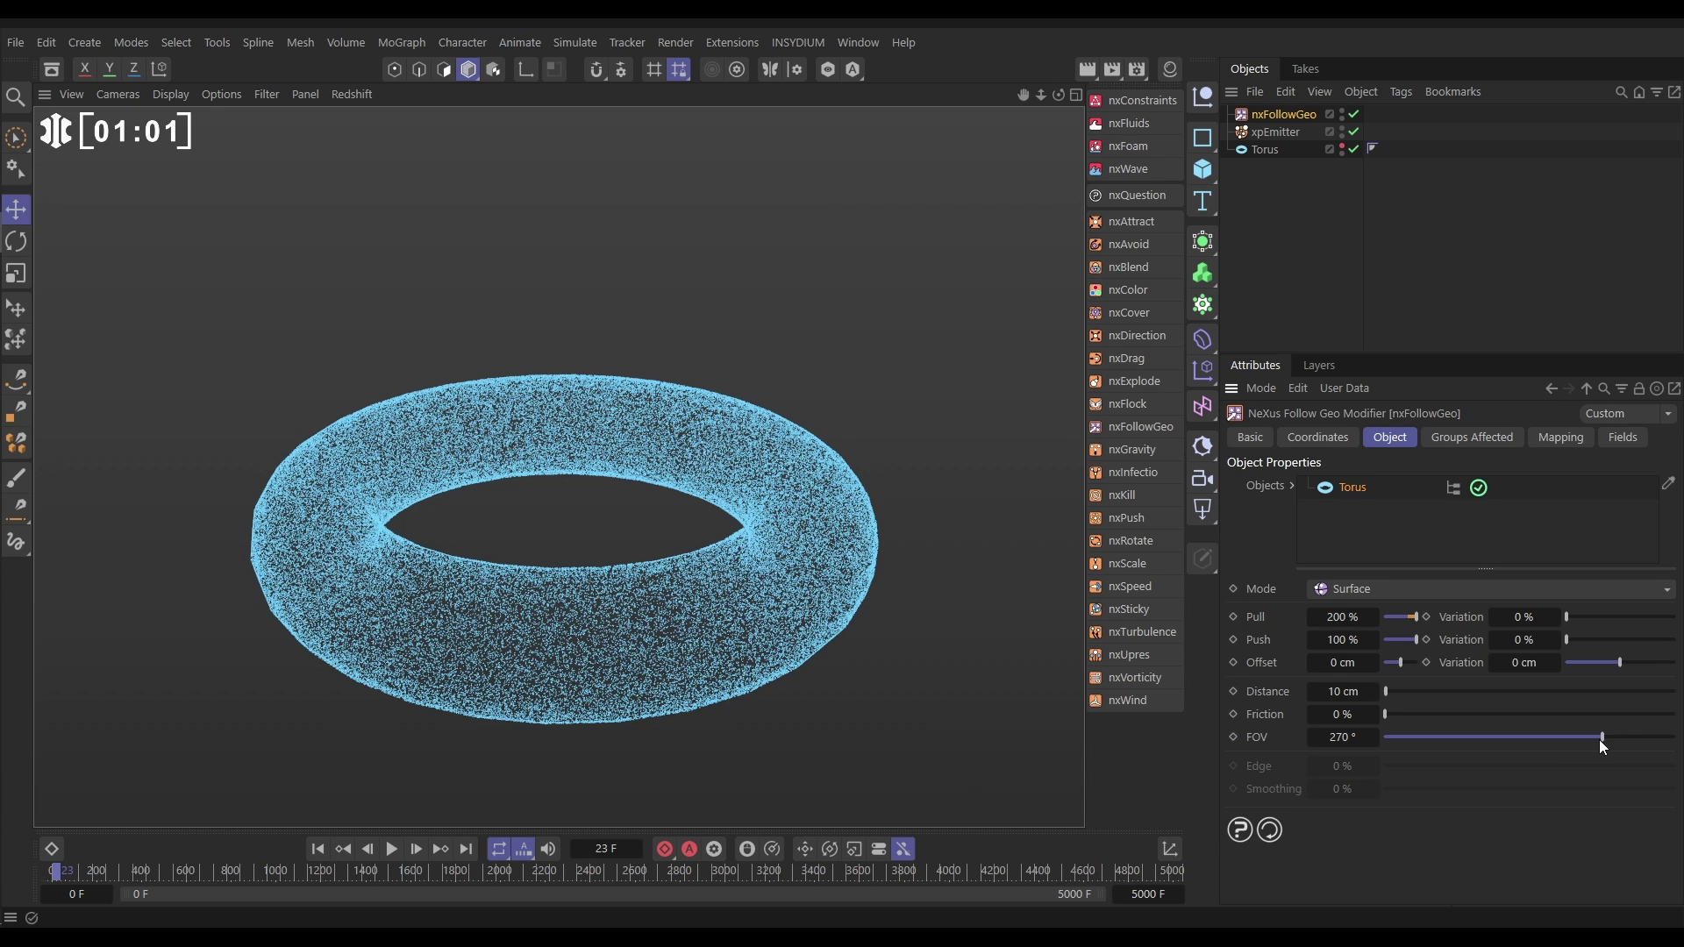
left_click_drag(1601, 742, 1675, 738)
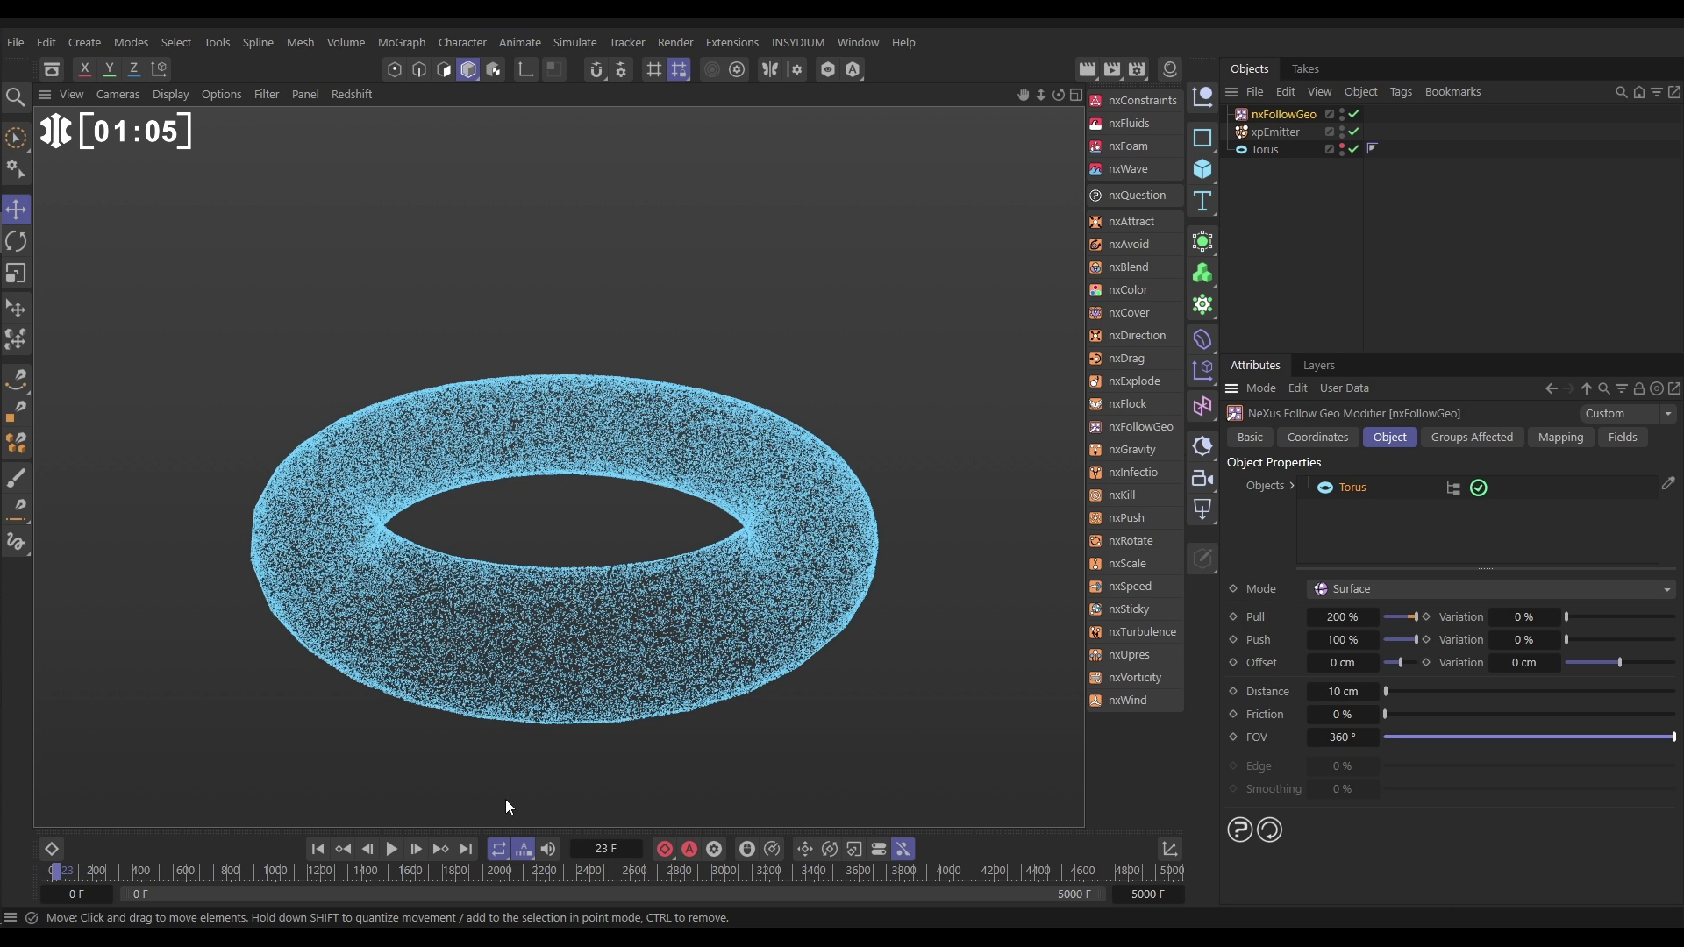
Preview the simulation, then add nxTurbulence with VoroNoise as the noise type
left_click(348, 850)
left_click(392, 849)
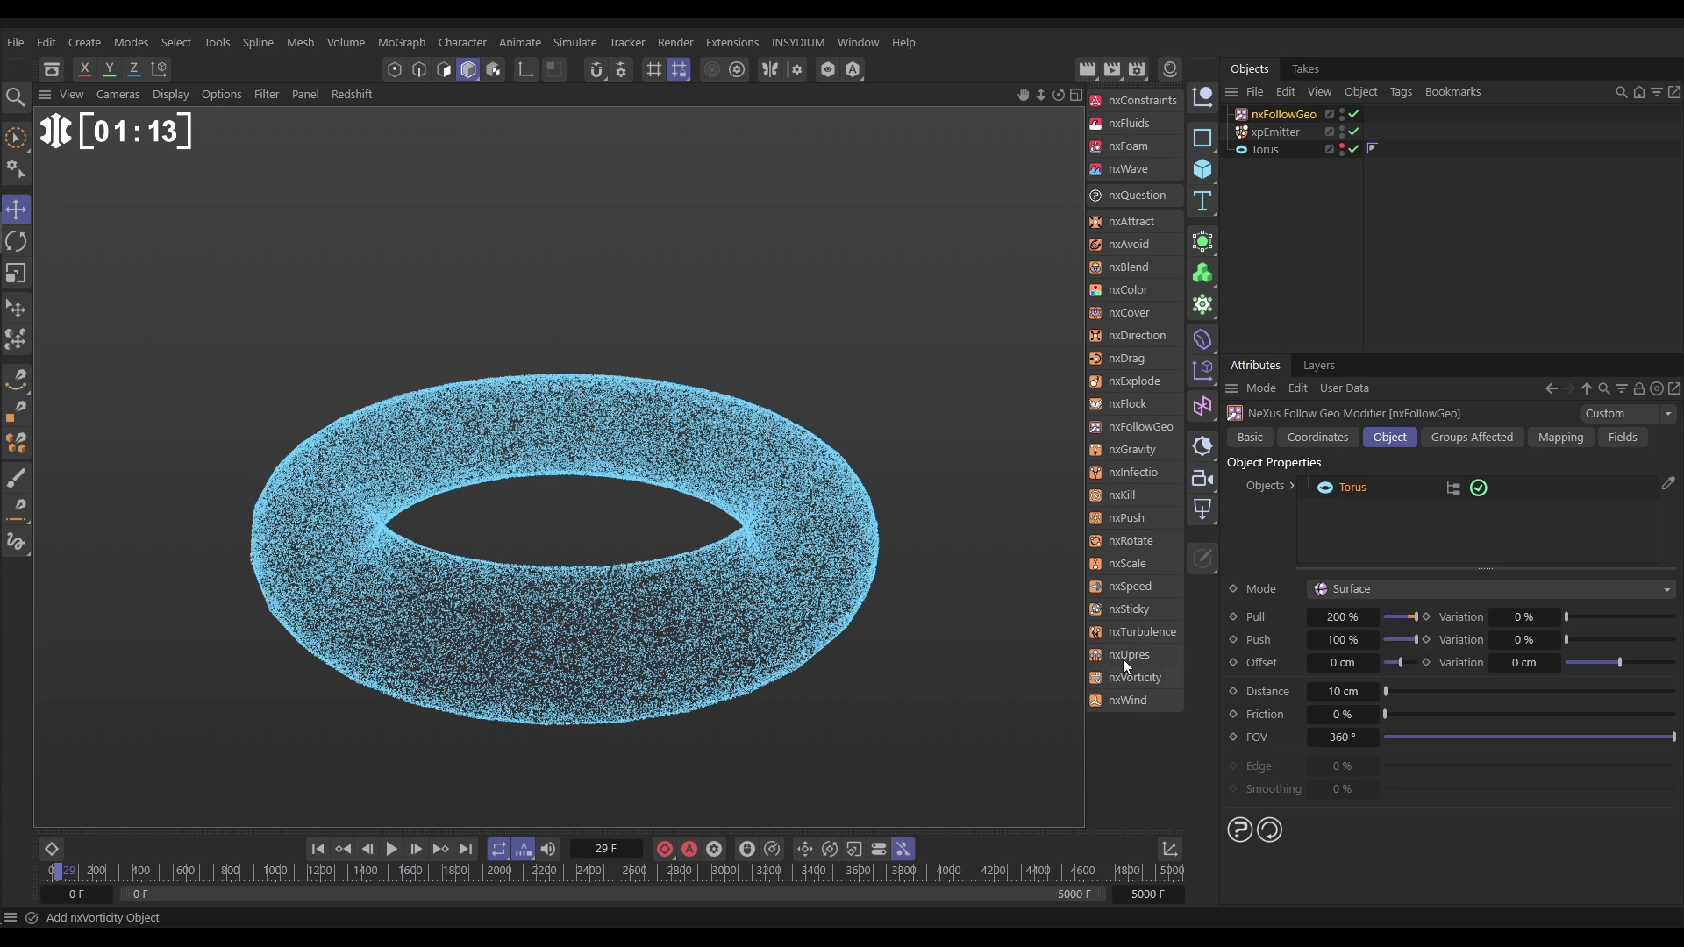
left_click(1128, 634)
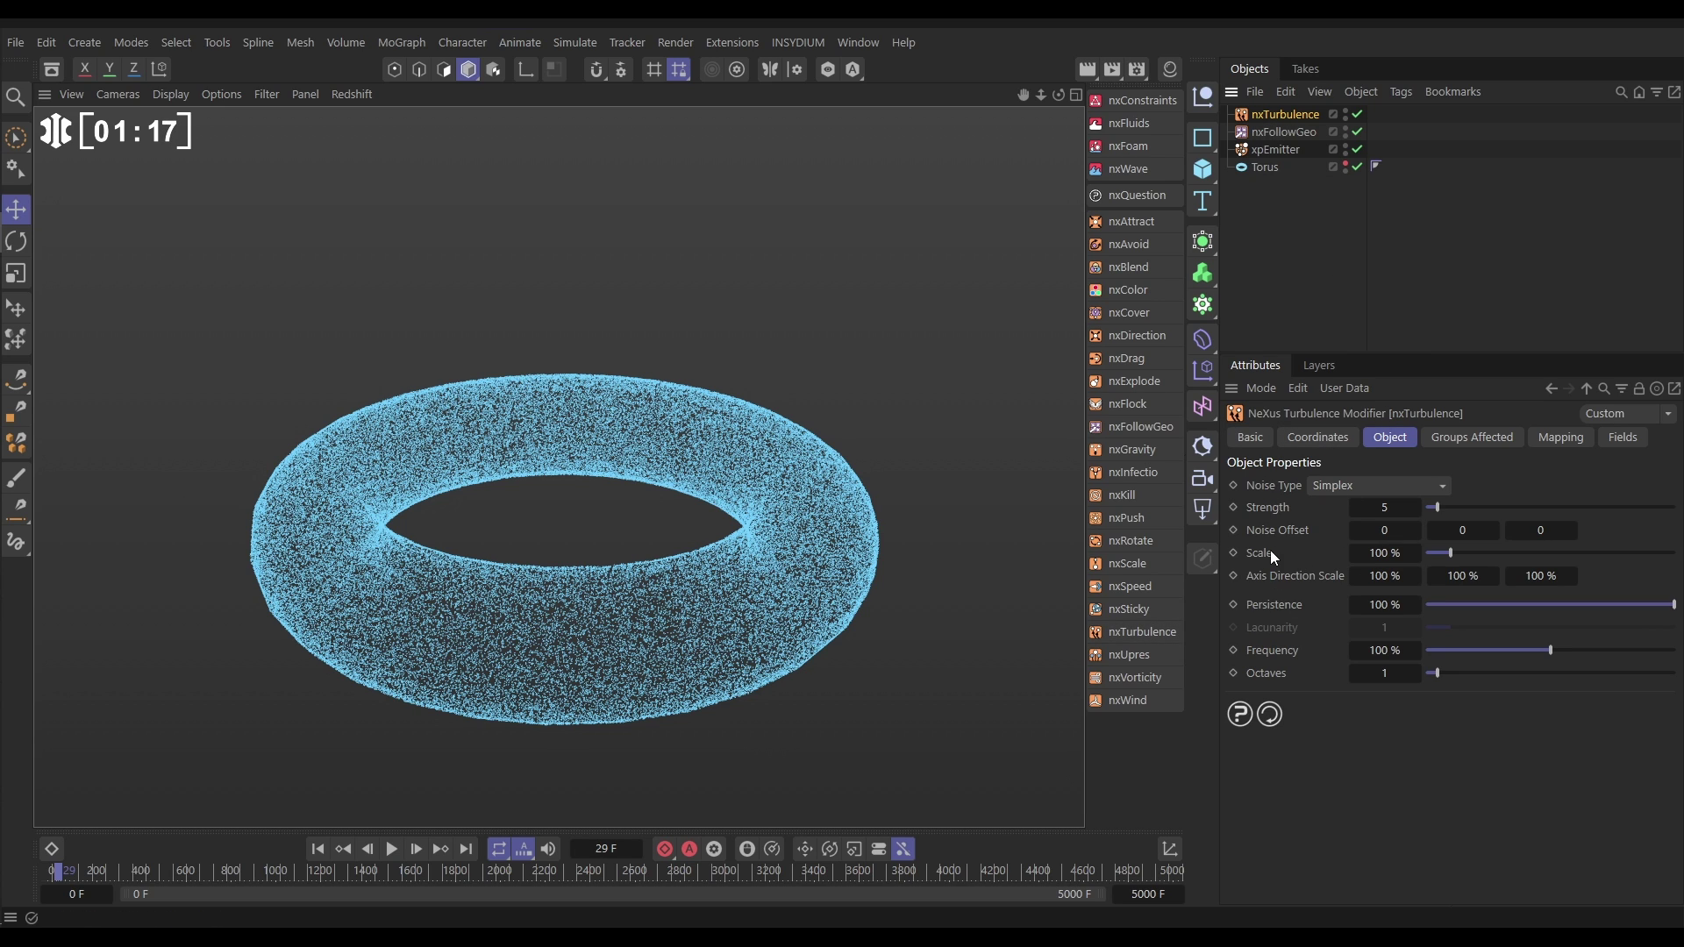
left_click(1320, 486)
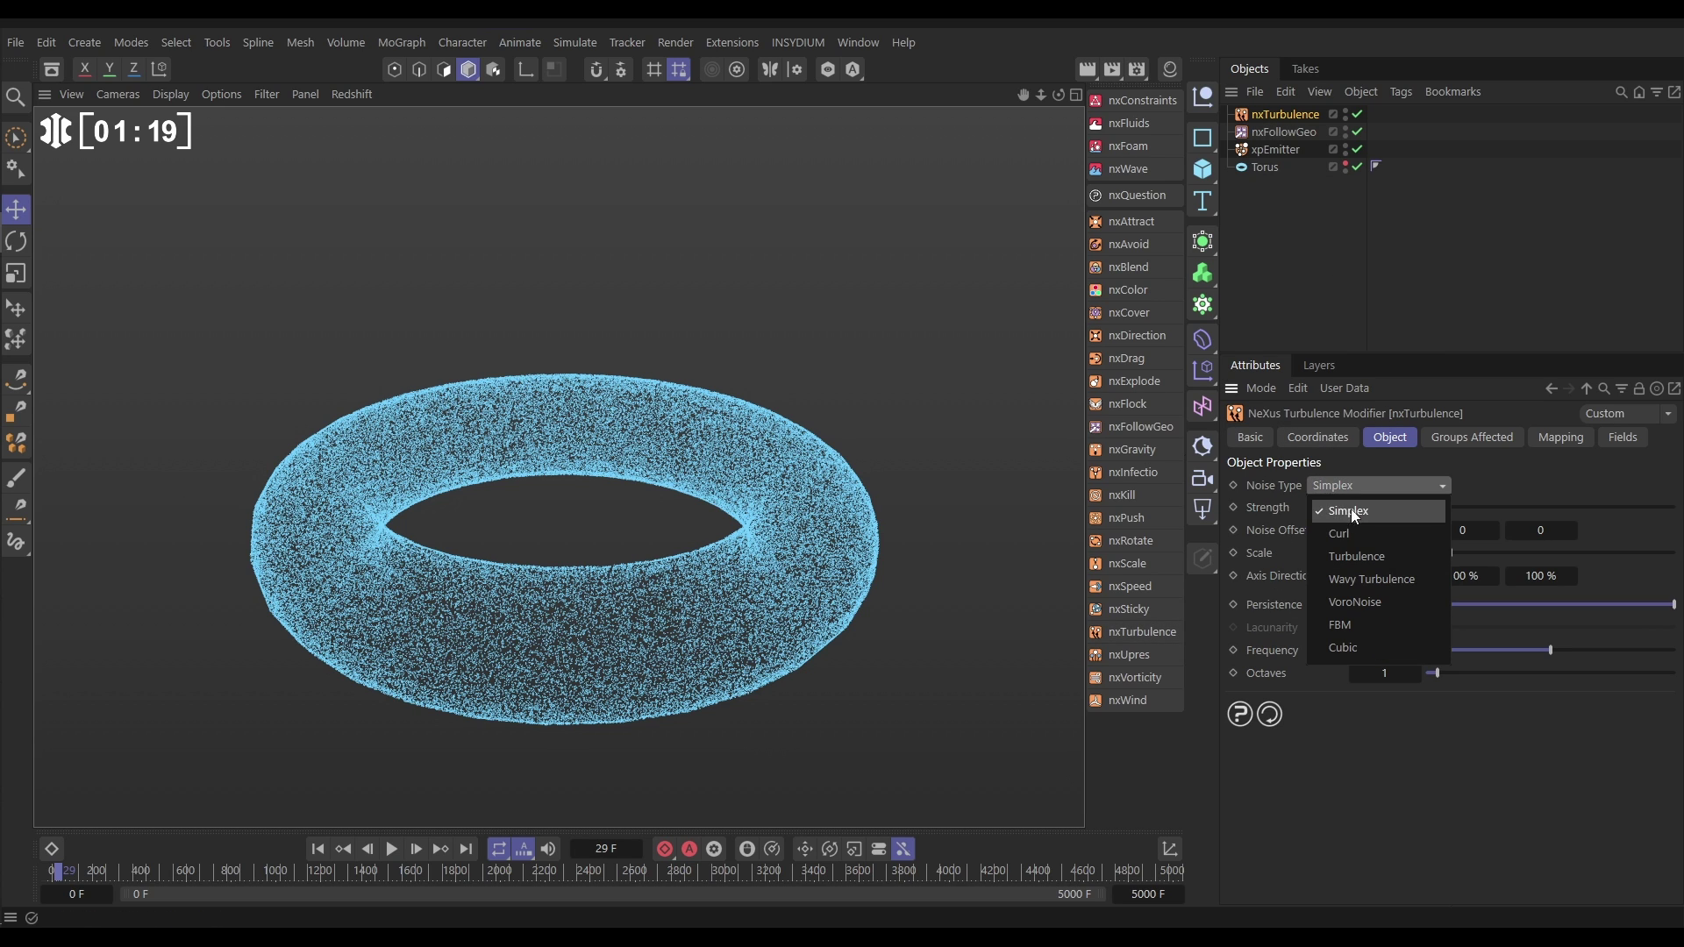
left_click(1359, 600)
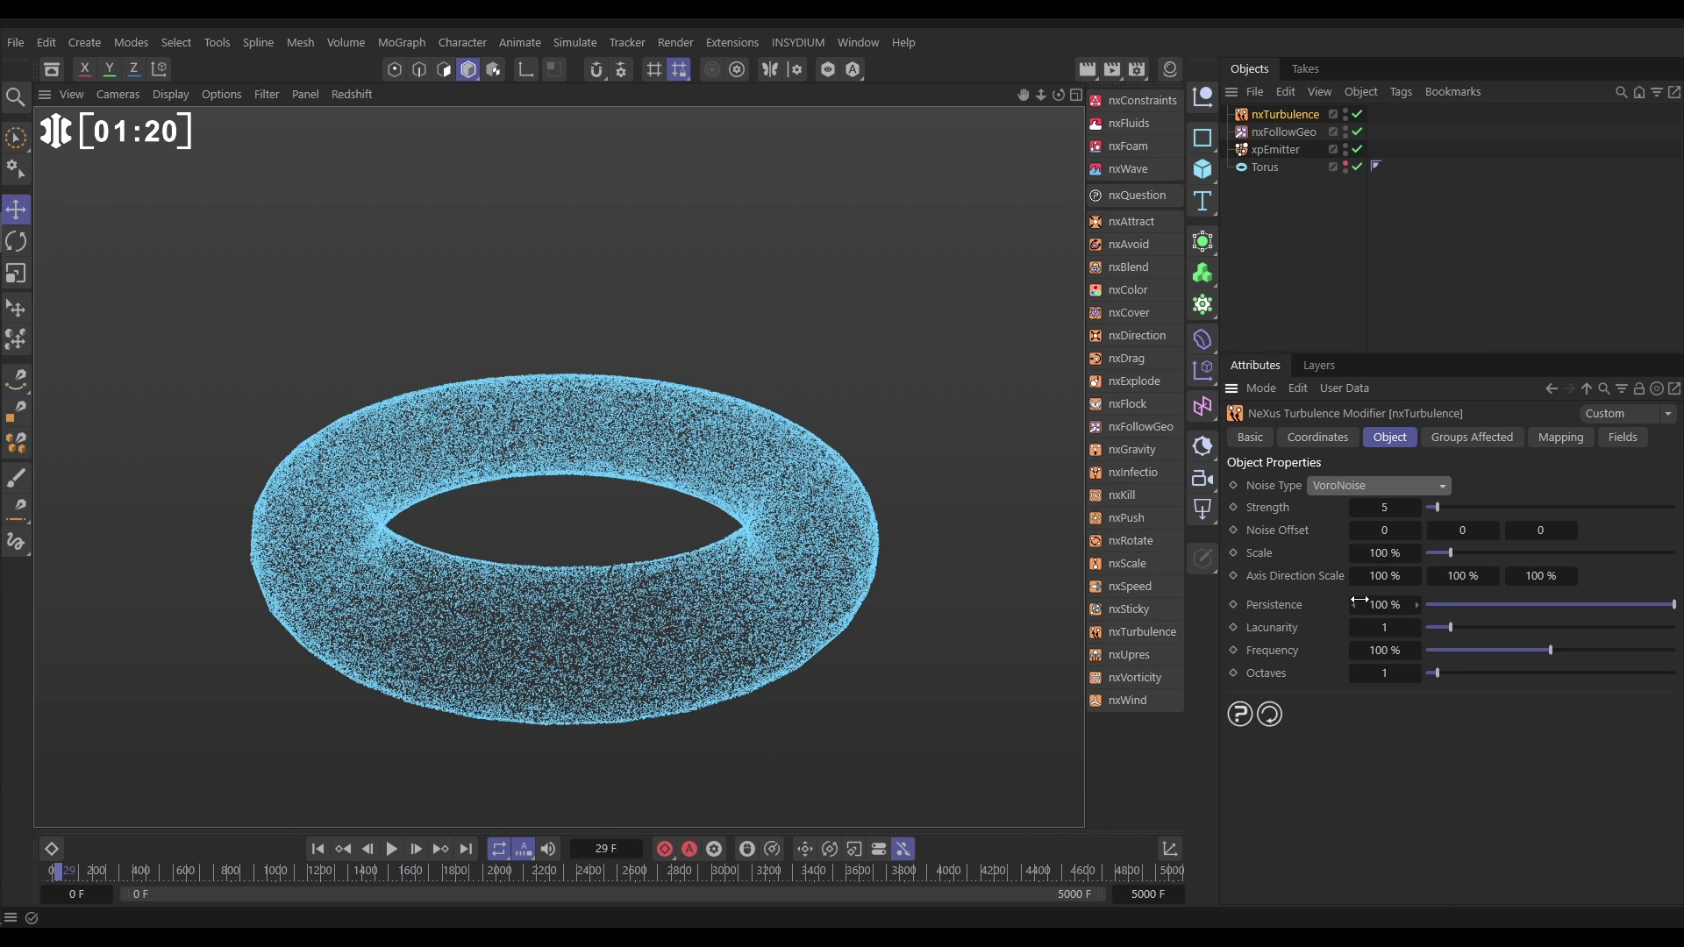
Set turbulence Strength to 20 and replay the simulation from the start
left_click(1384, 508)
type("20")
key("Return")
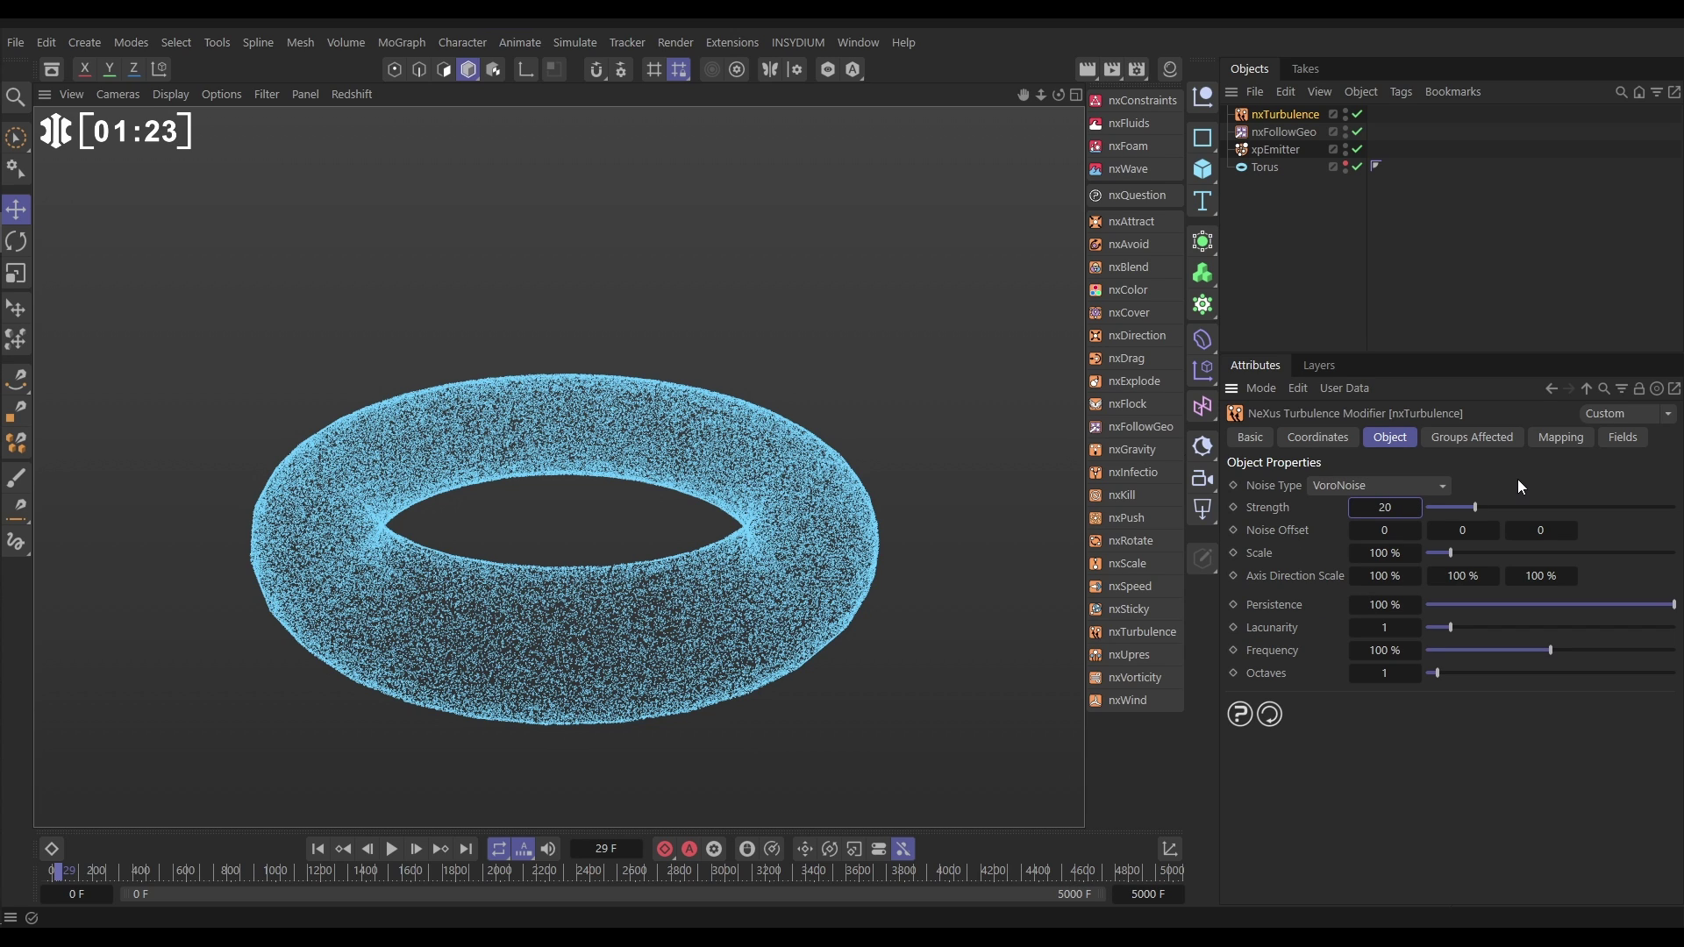
left_click(316, 848)
left_click(391, 849)
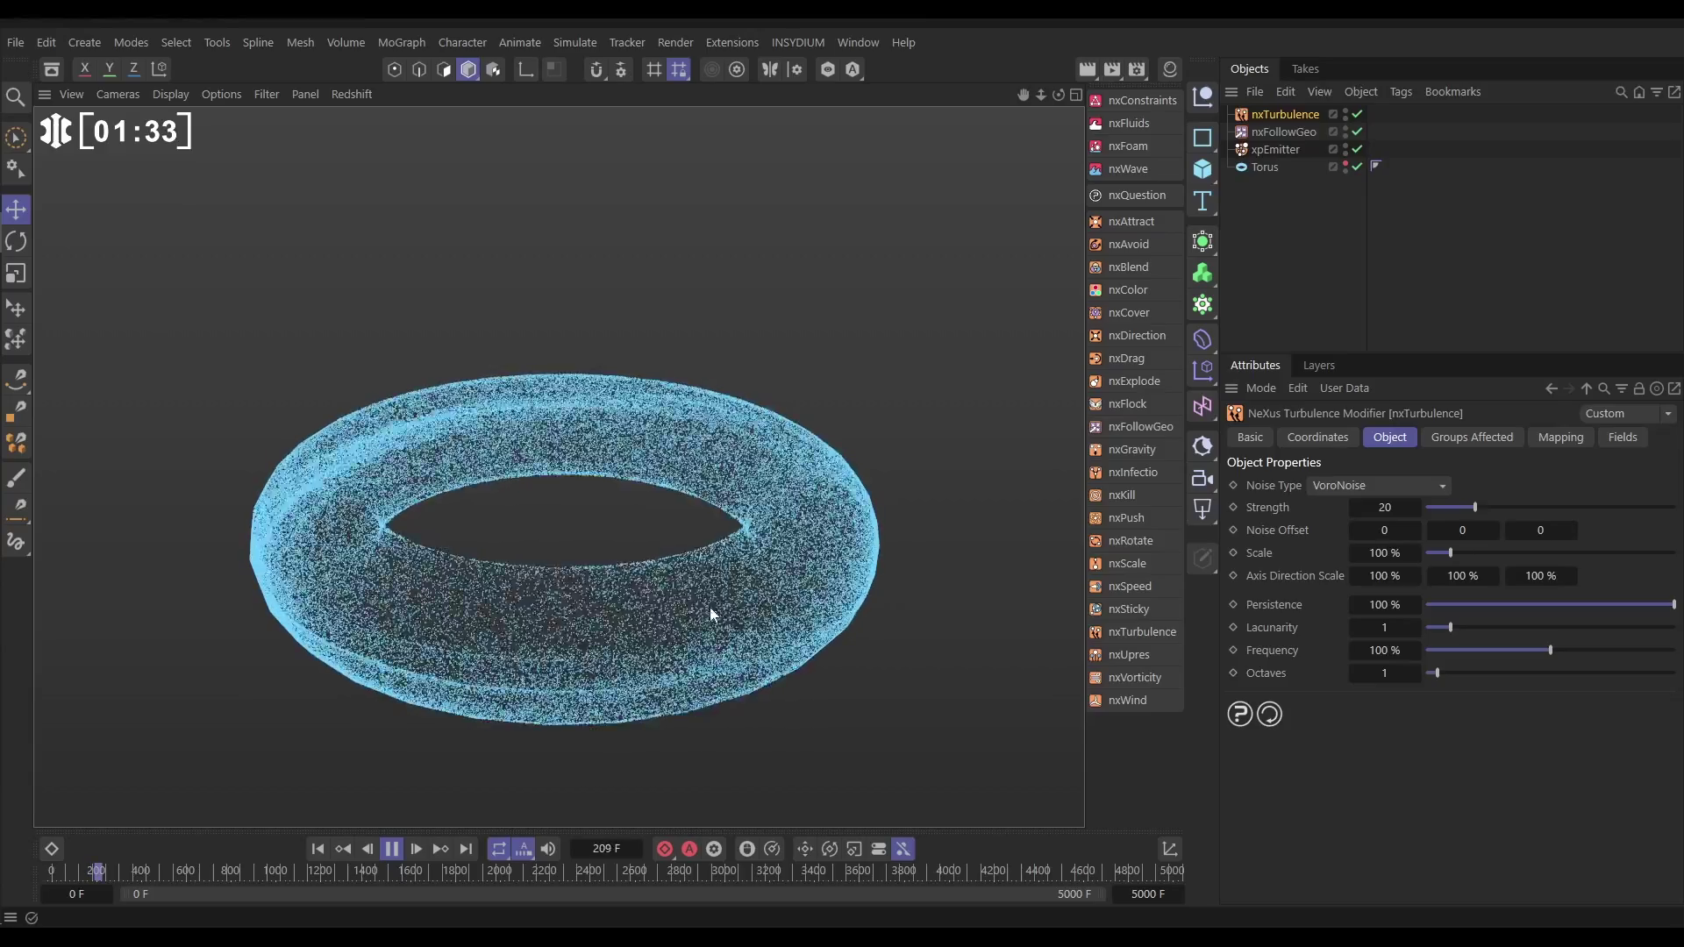
Stop playback and edit the nxFollowGeo Friction value
left_click(392, 850)
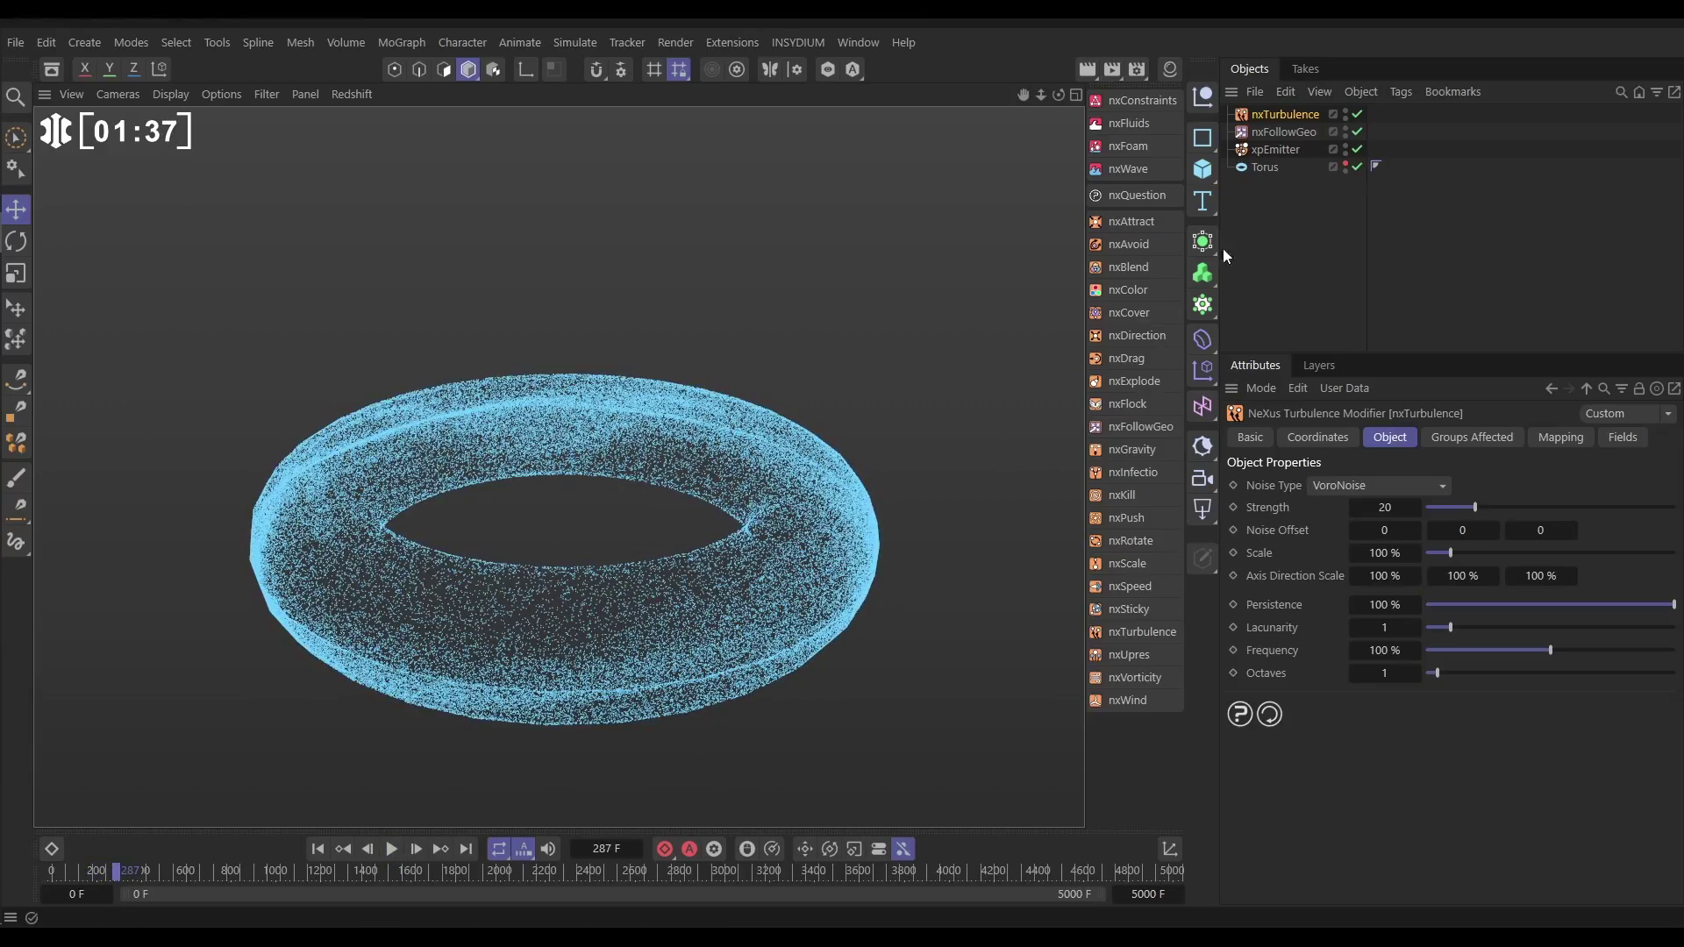
left_click(1289, 132)
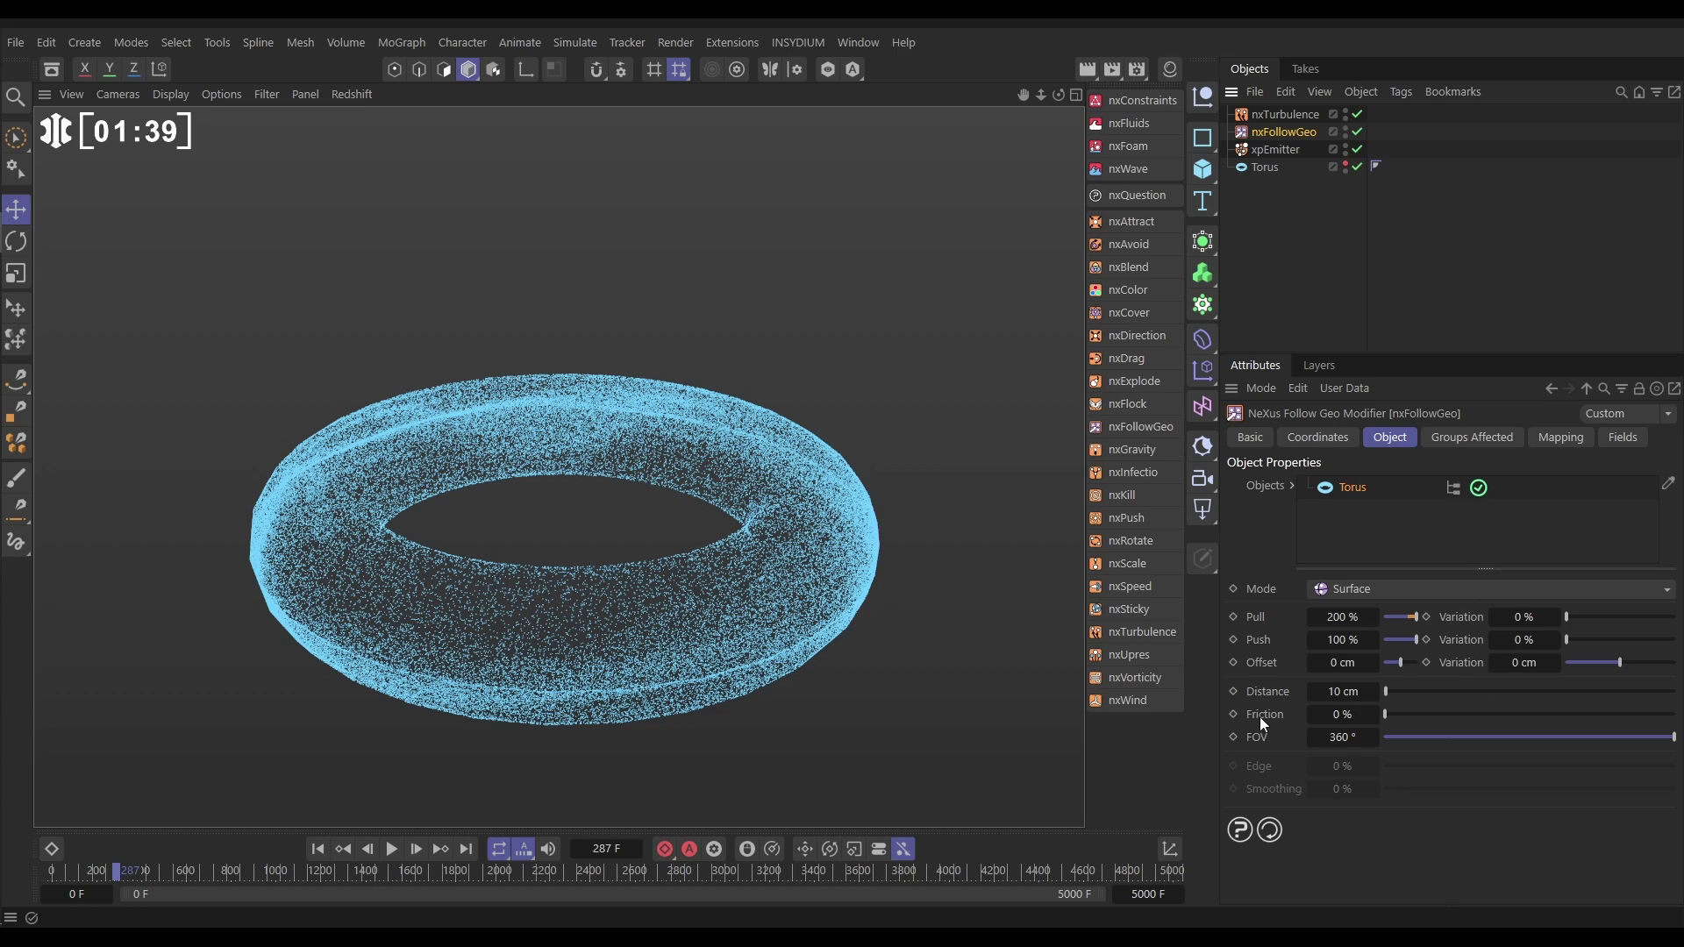
double_click(1338, 714)
Replay the simulation from the start and tilt the view down onto the torus
left_click(317, 849)
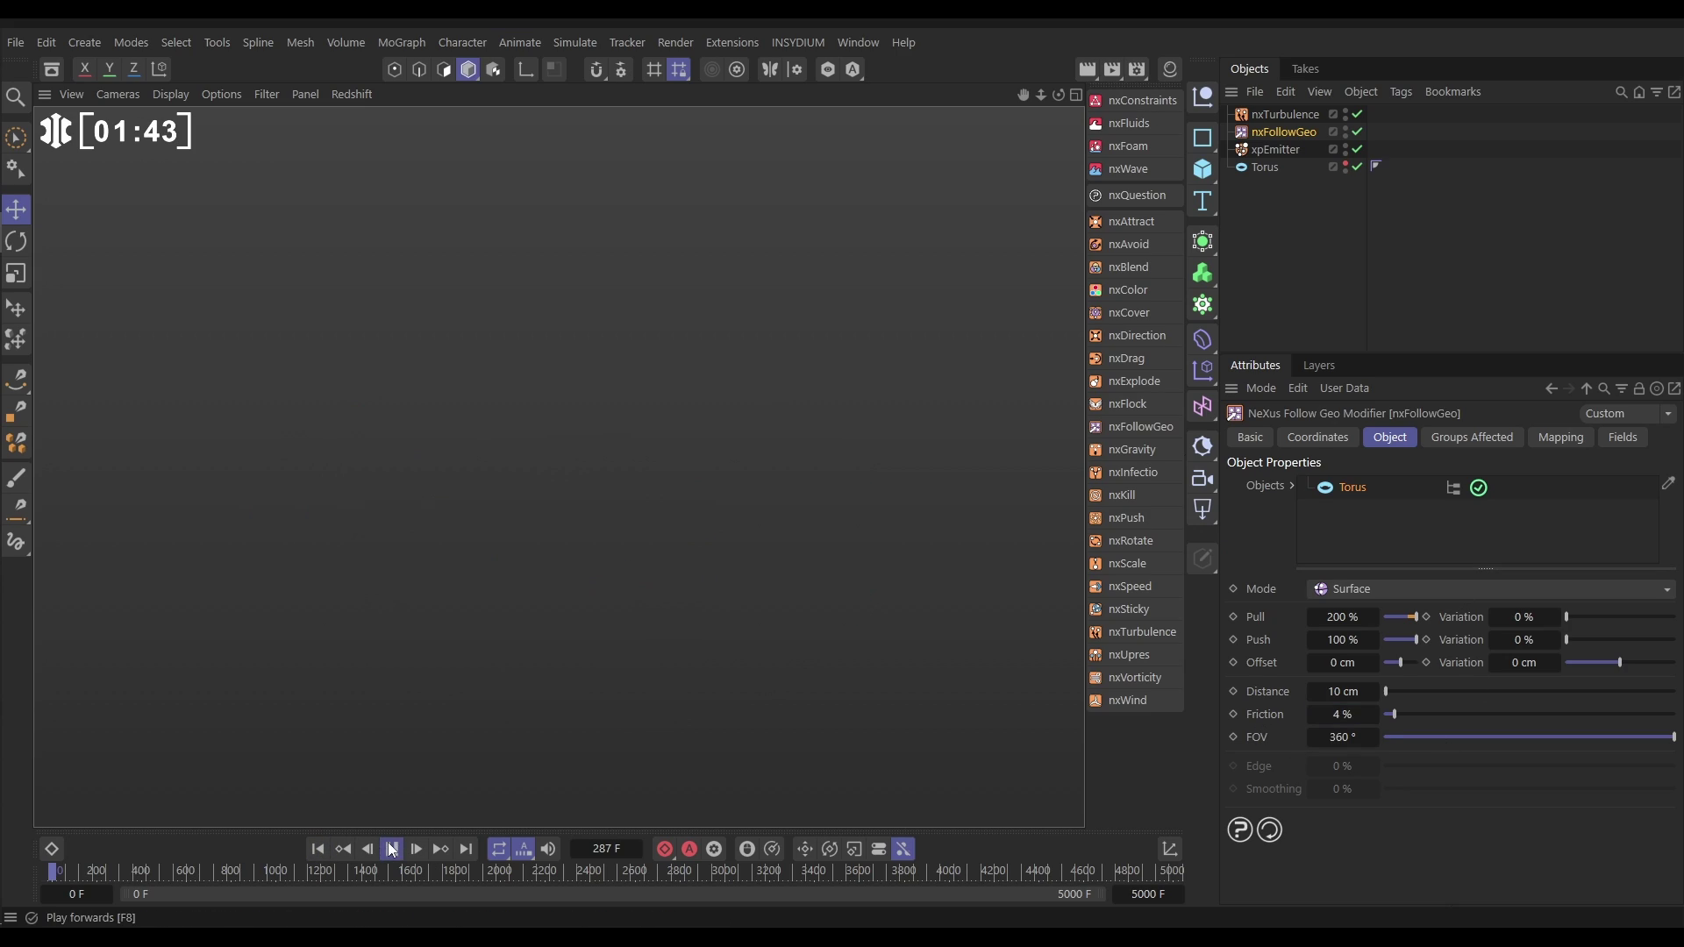
left_click(392, 850)
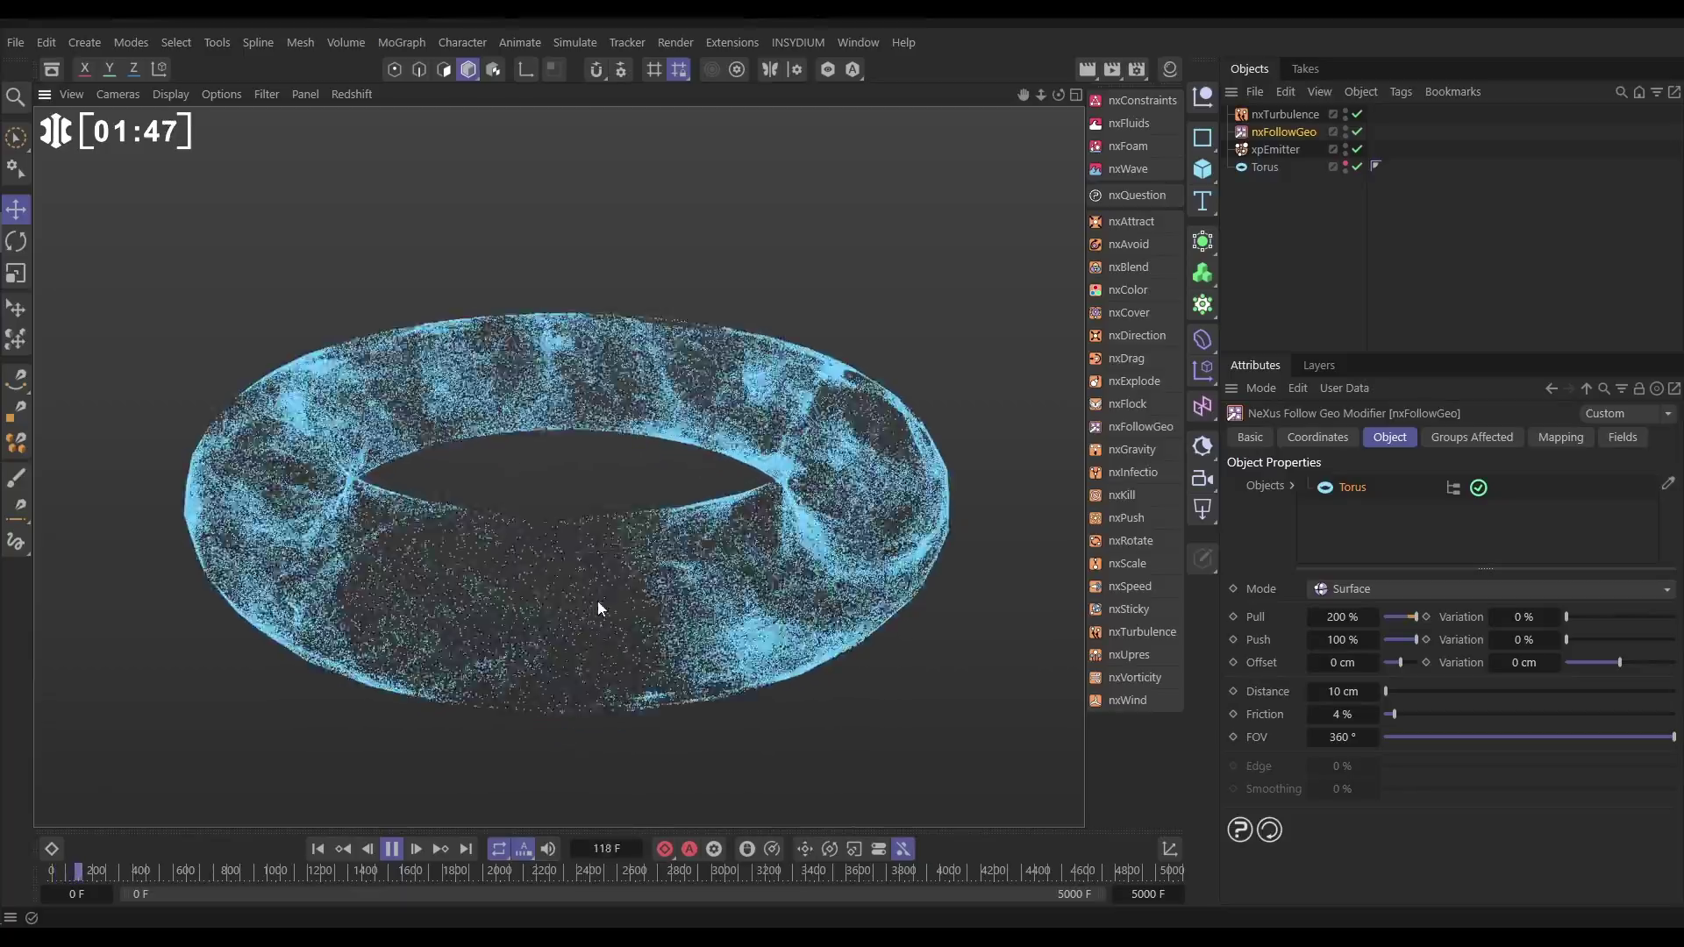
left_click_drag(696, 640, 514, 328, "alt")
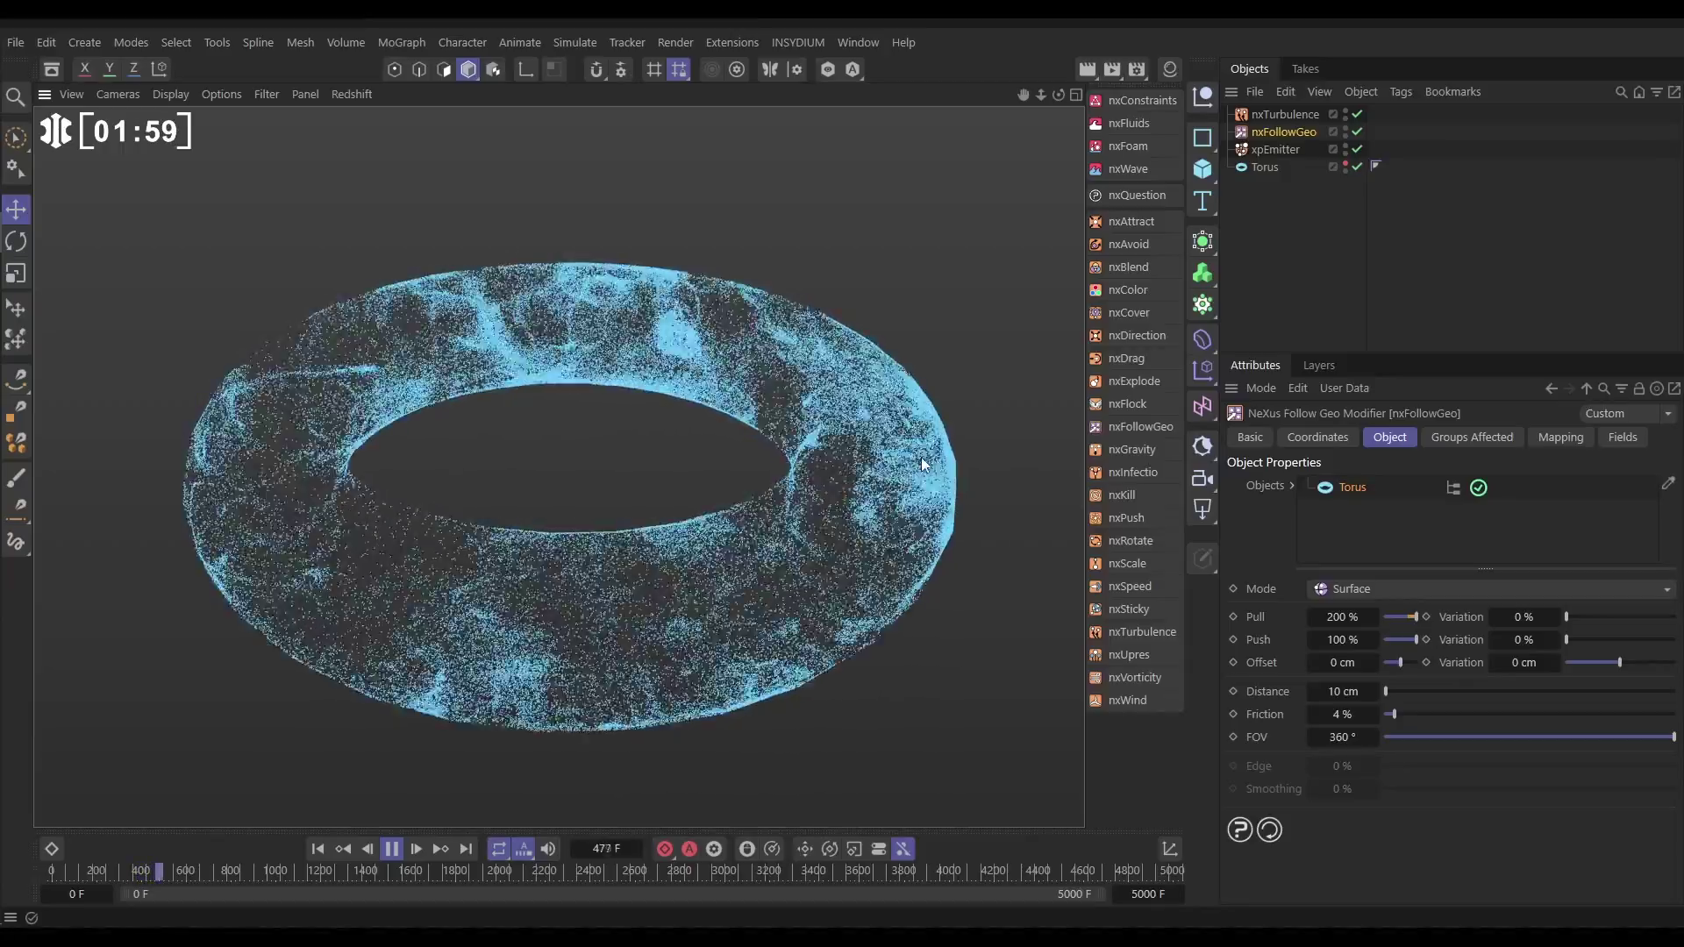
Show the torus mesh and set the nxFollowGeo Offset to 10 cm
left_click(1345, 164)
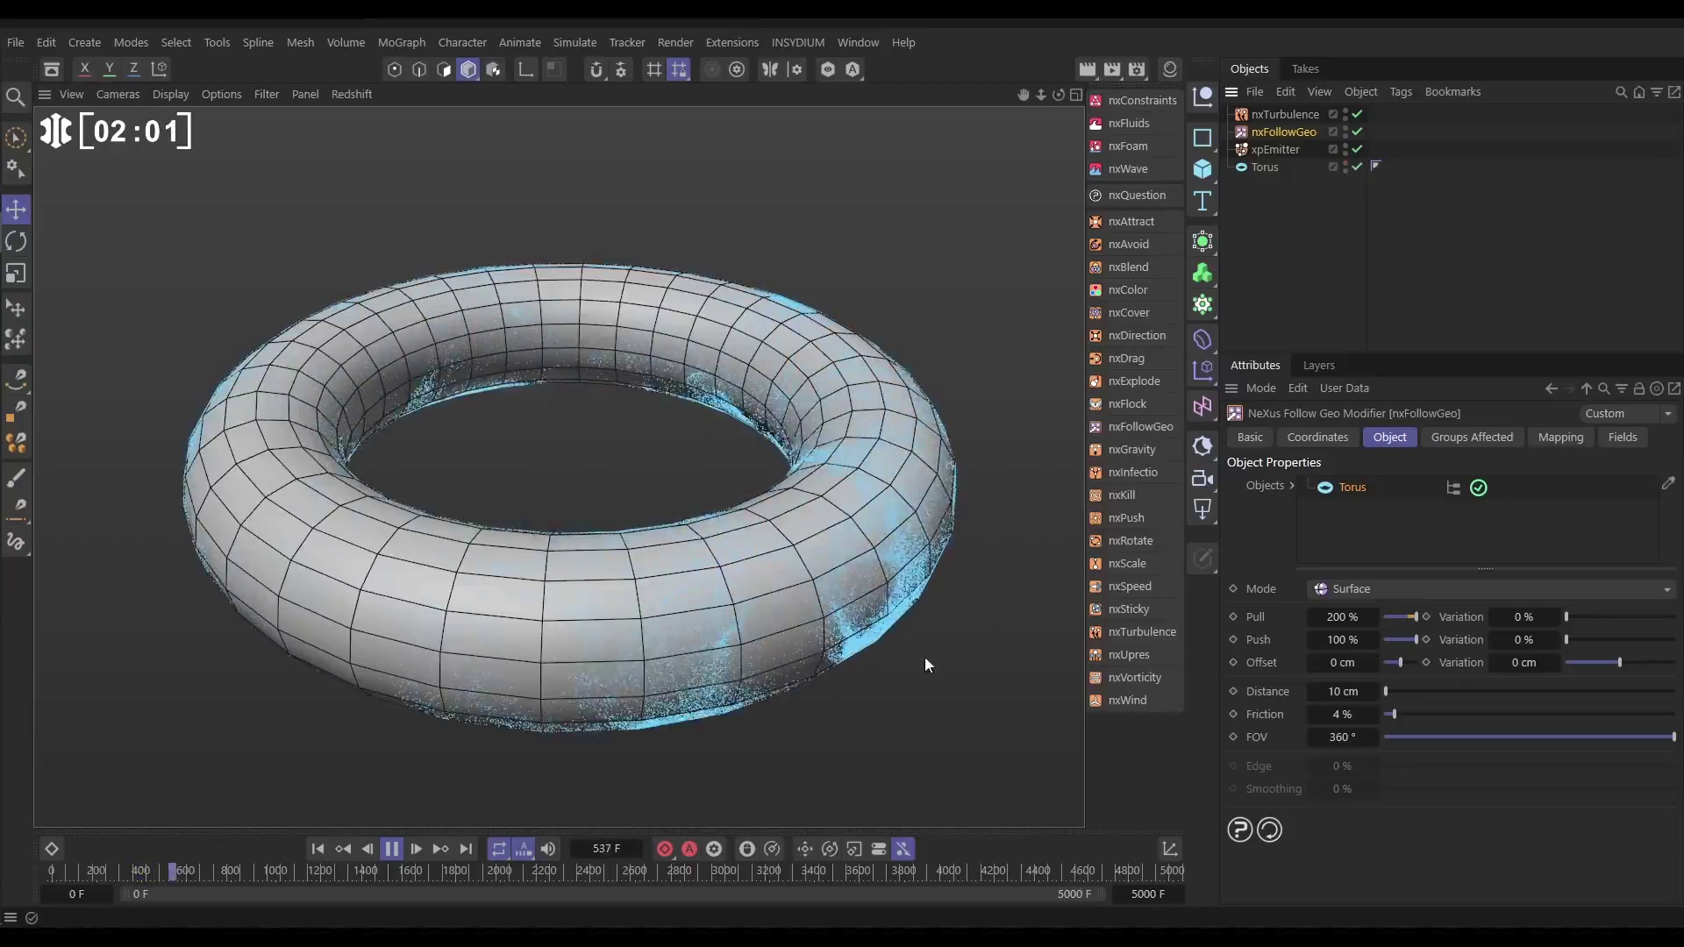
left_click(1342, 663)
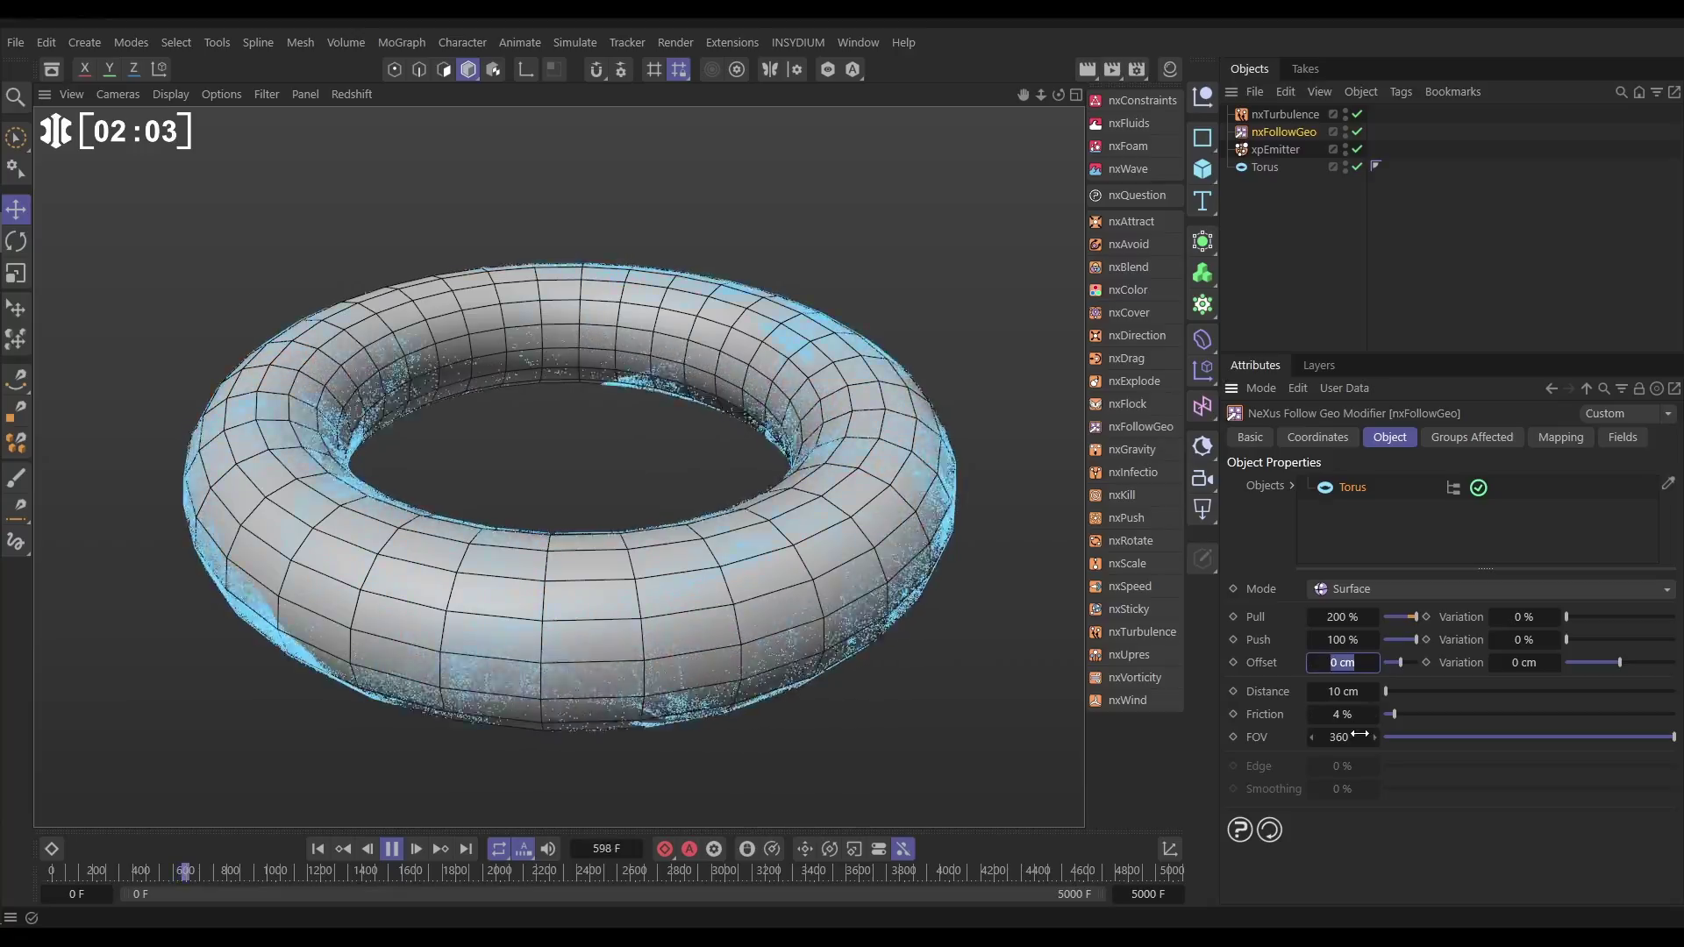
type("10")
key("Return")
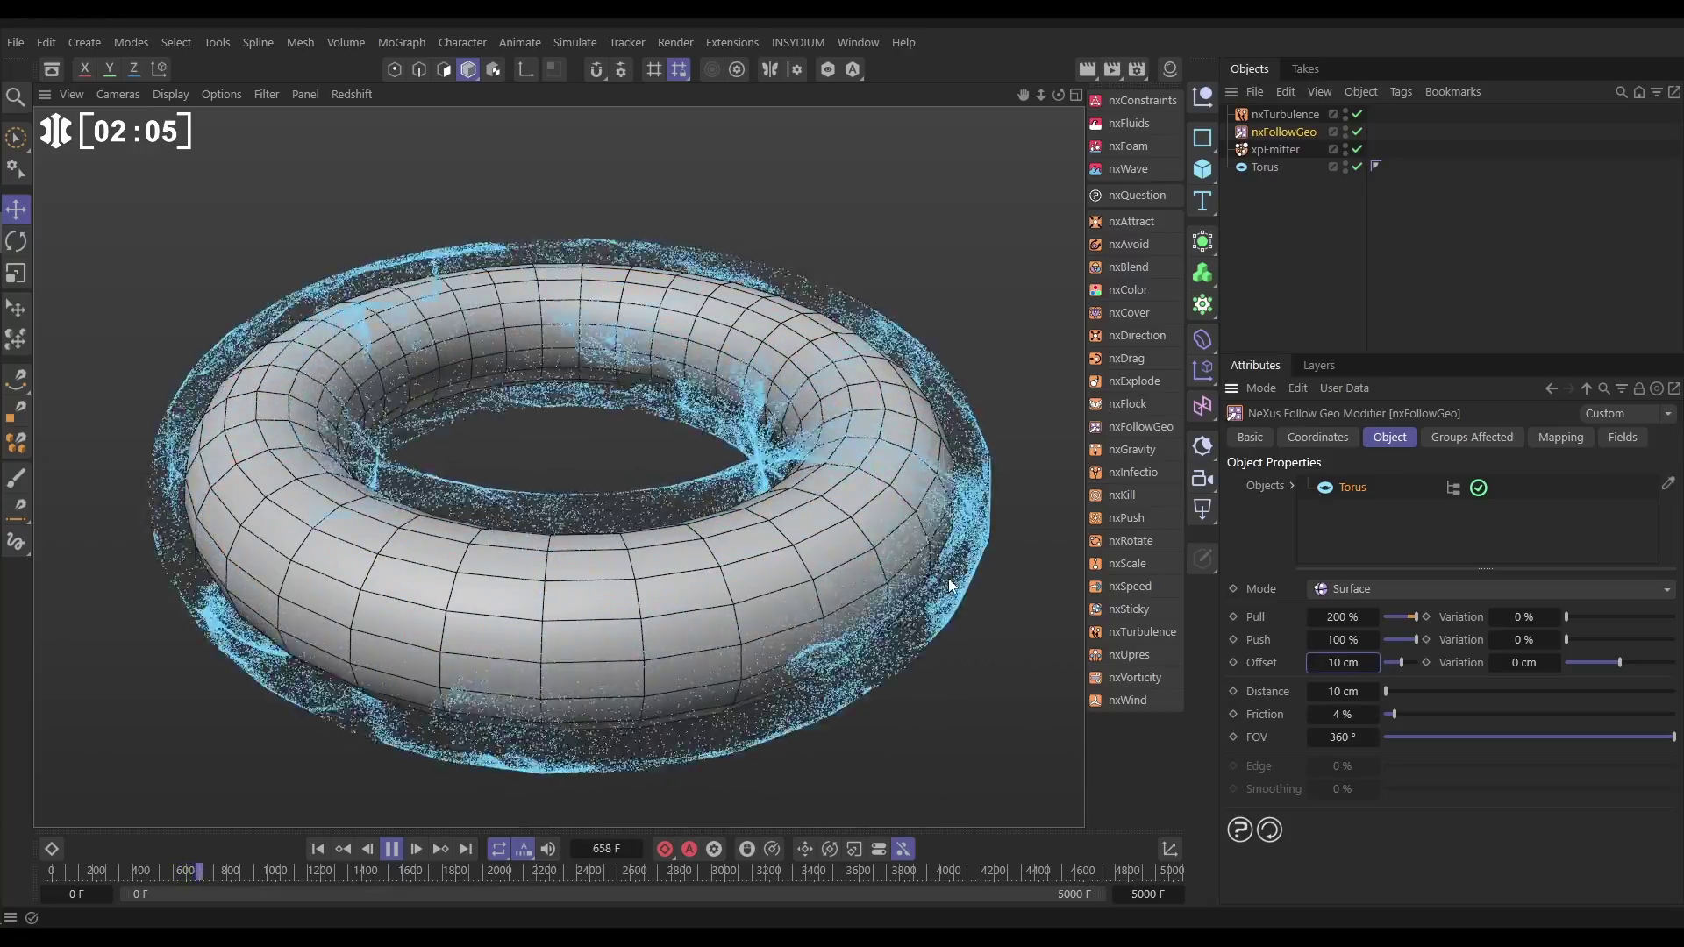
mouse_move(950, 585)
left_mouse_down("alt")
mouse_move(976, 577)
mouse_move(987, 604)
mouse_move(955, 613)
mouse_move(943, 592)
mouse_move(990, 591)
mouse_move(935, 640)
mouse_move(957, 655)
mouse_move(951, 596)
left_mouse_up("alt")
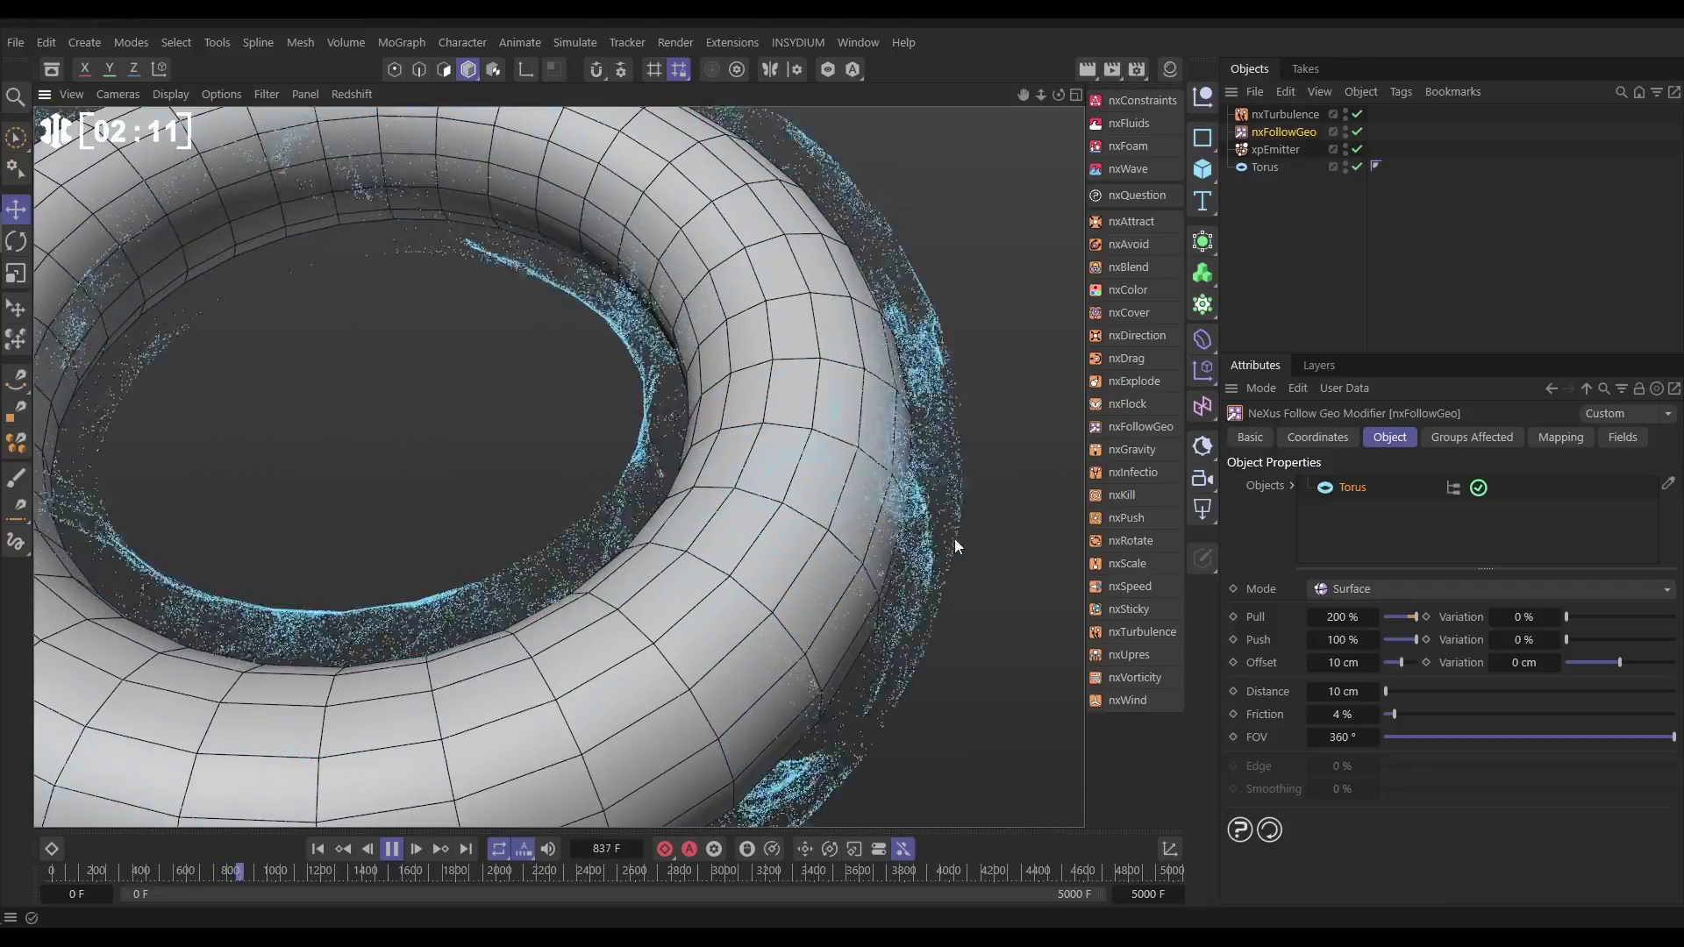
left_click_drag(954, 539, 939, 595, "alt")
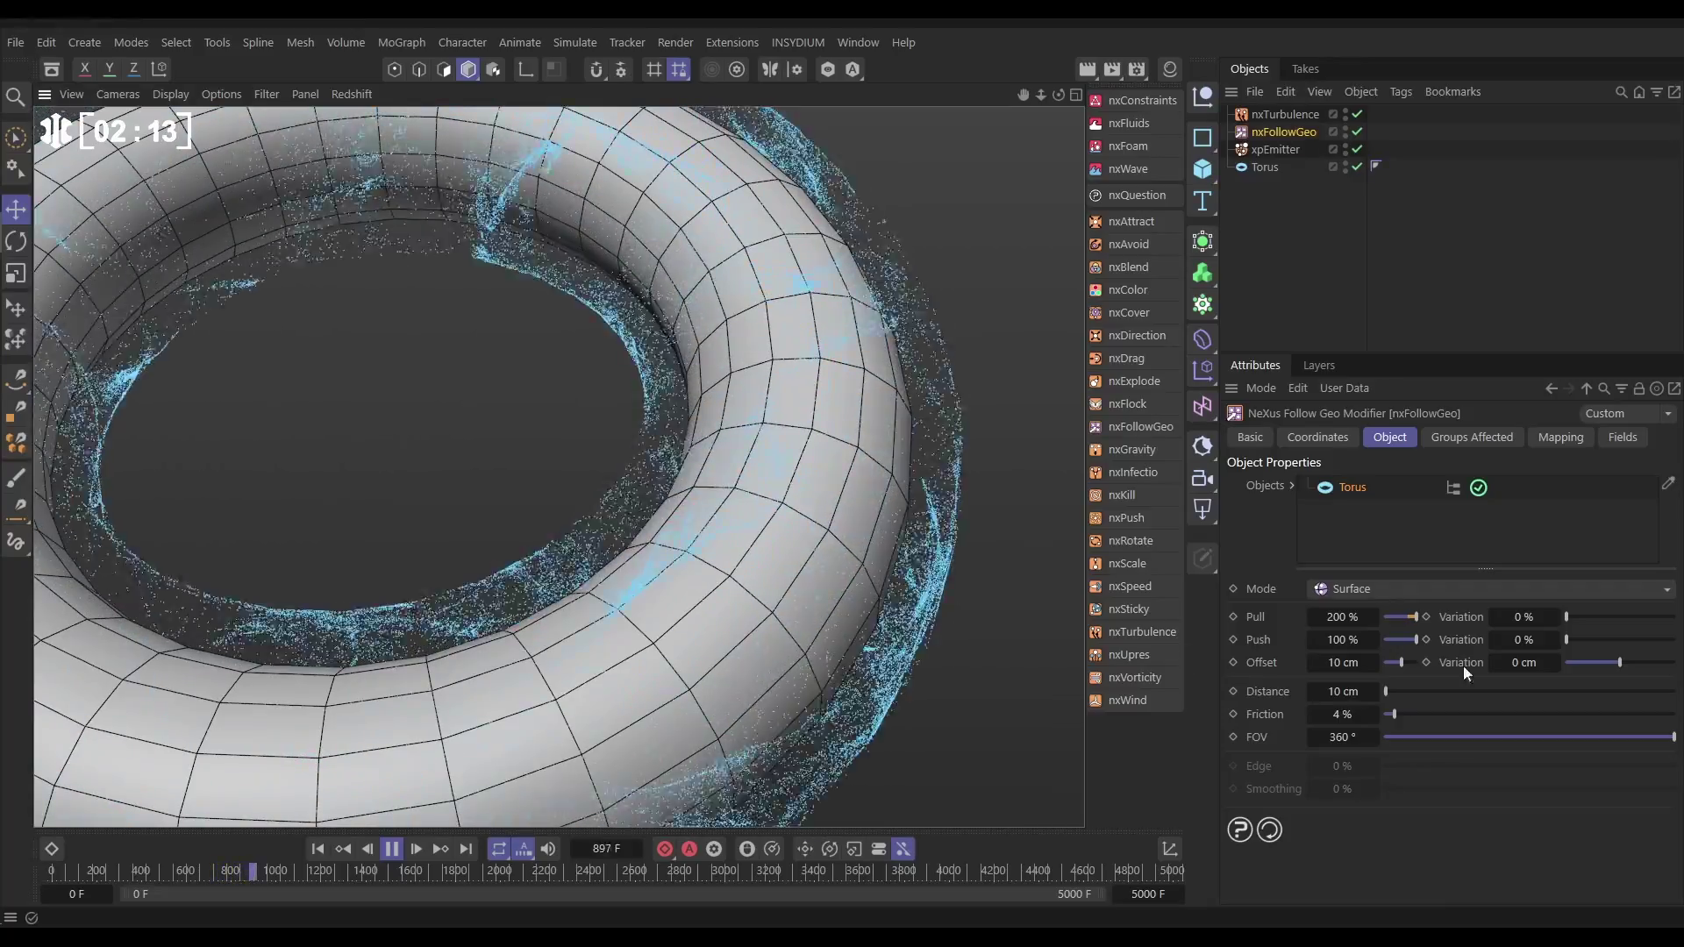
Try an offset Variation of 2 cm, then reset it to 0 cm
double_click(1523, 662)
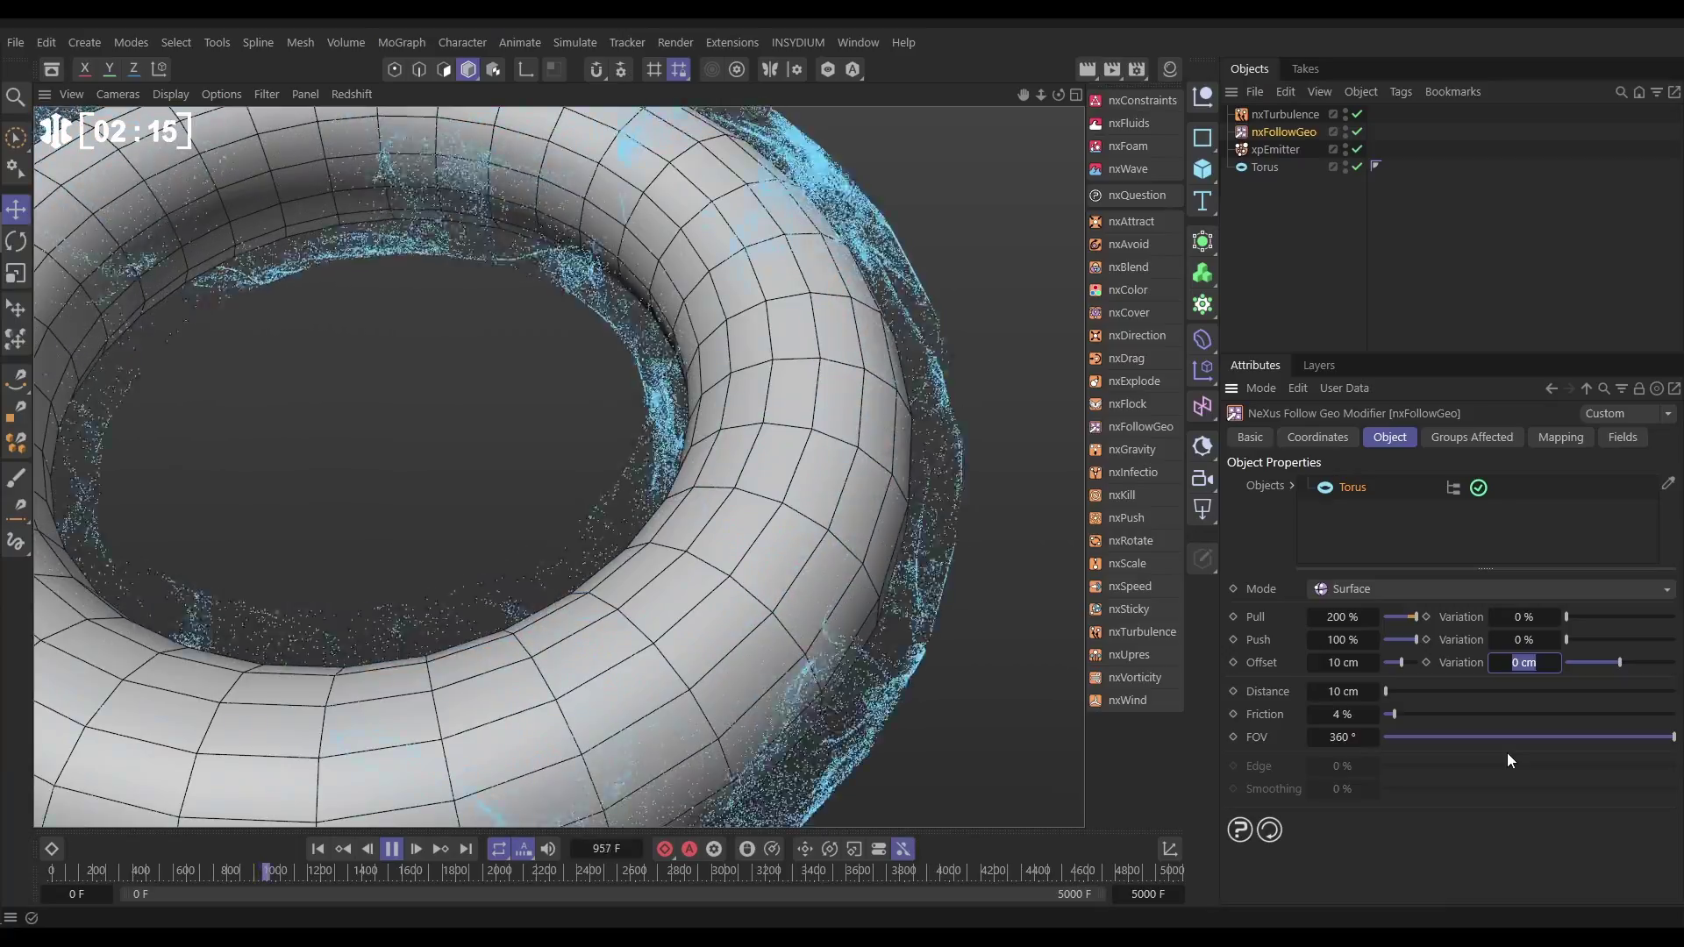
type("2")
key("Return")
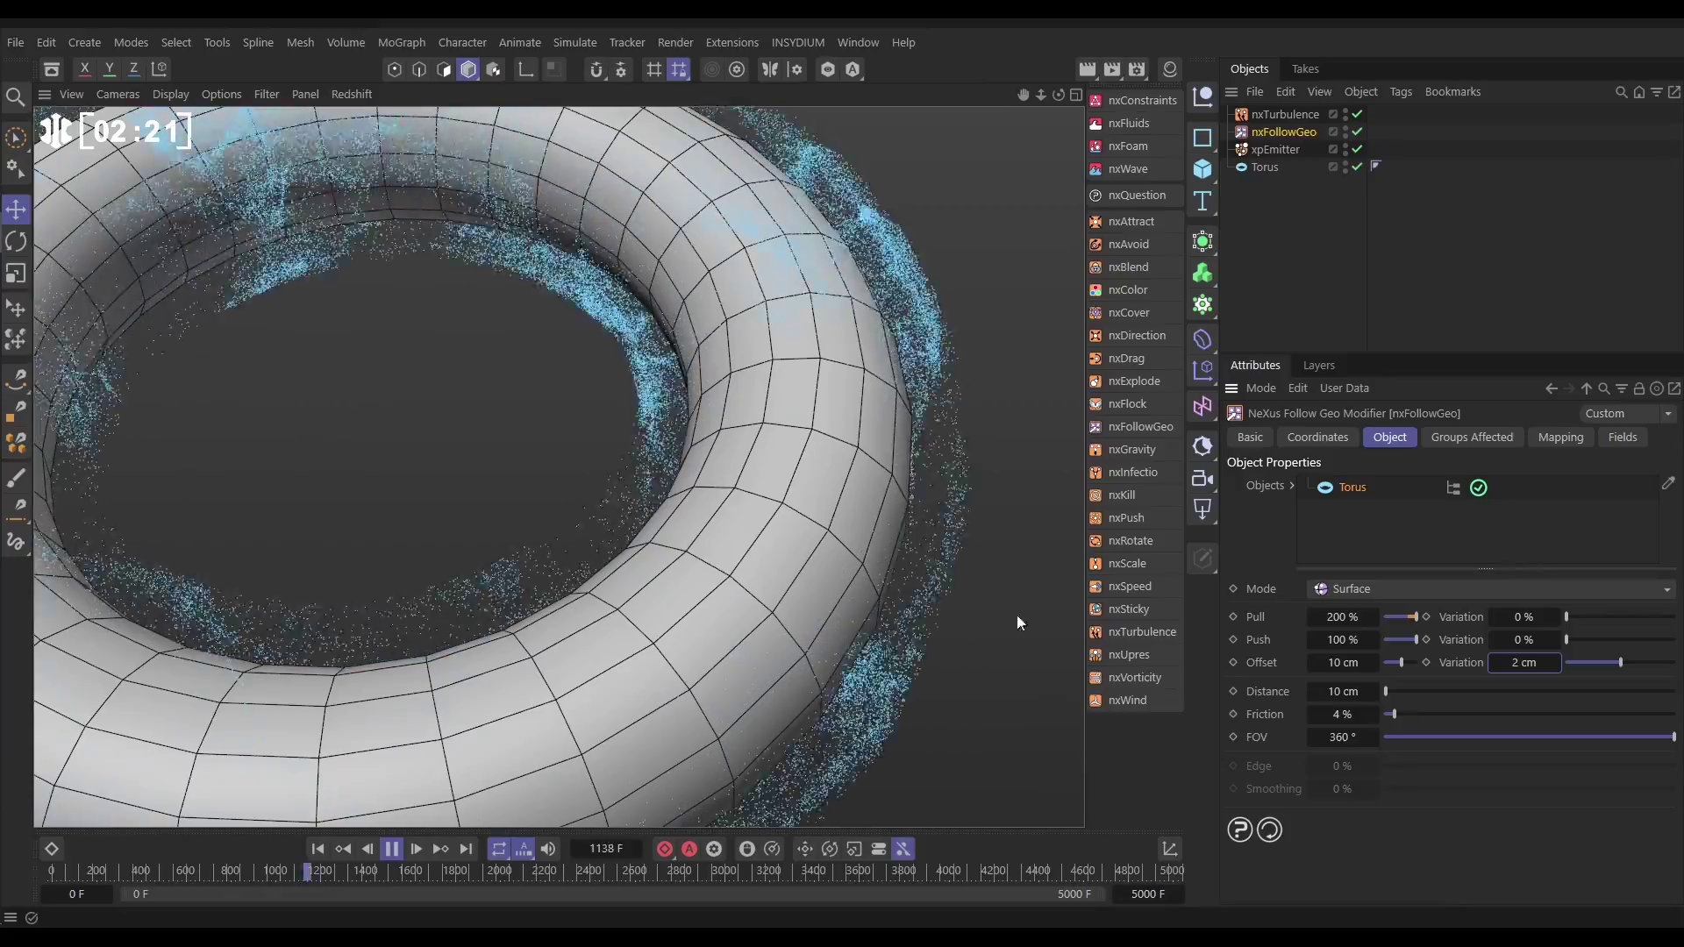
left_click(1515, 662)
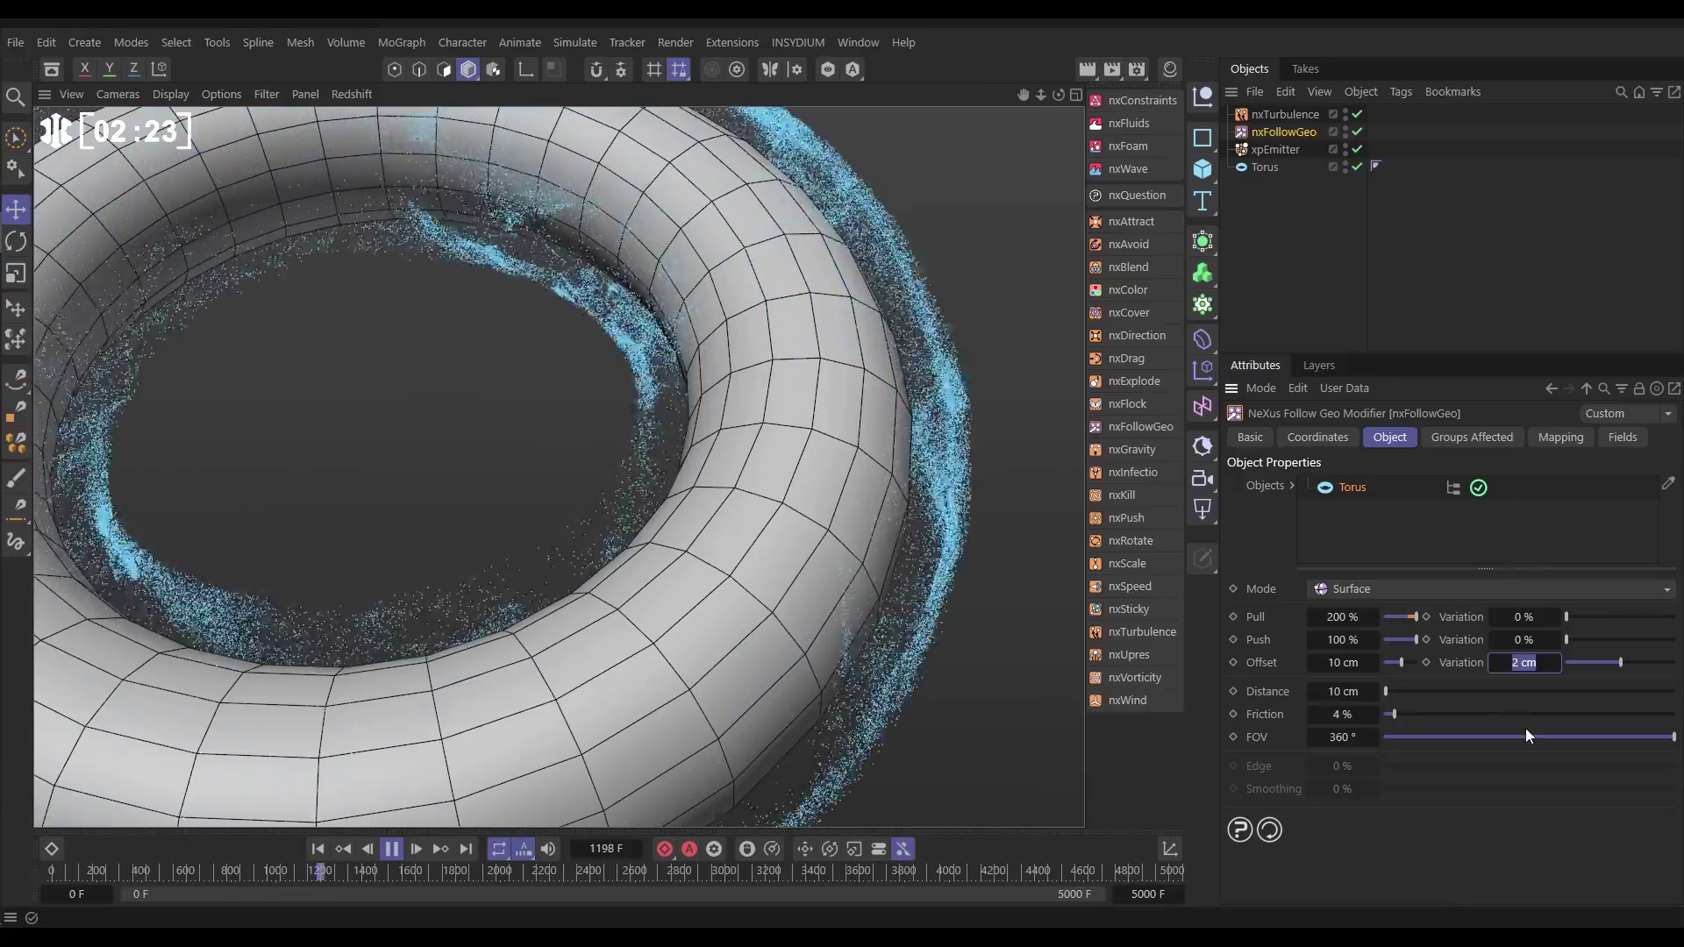
type("0")
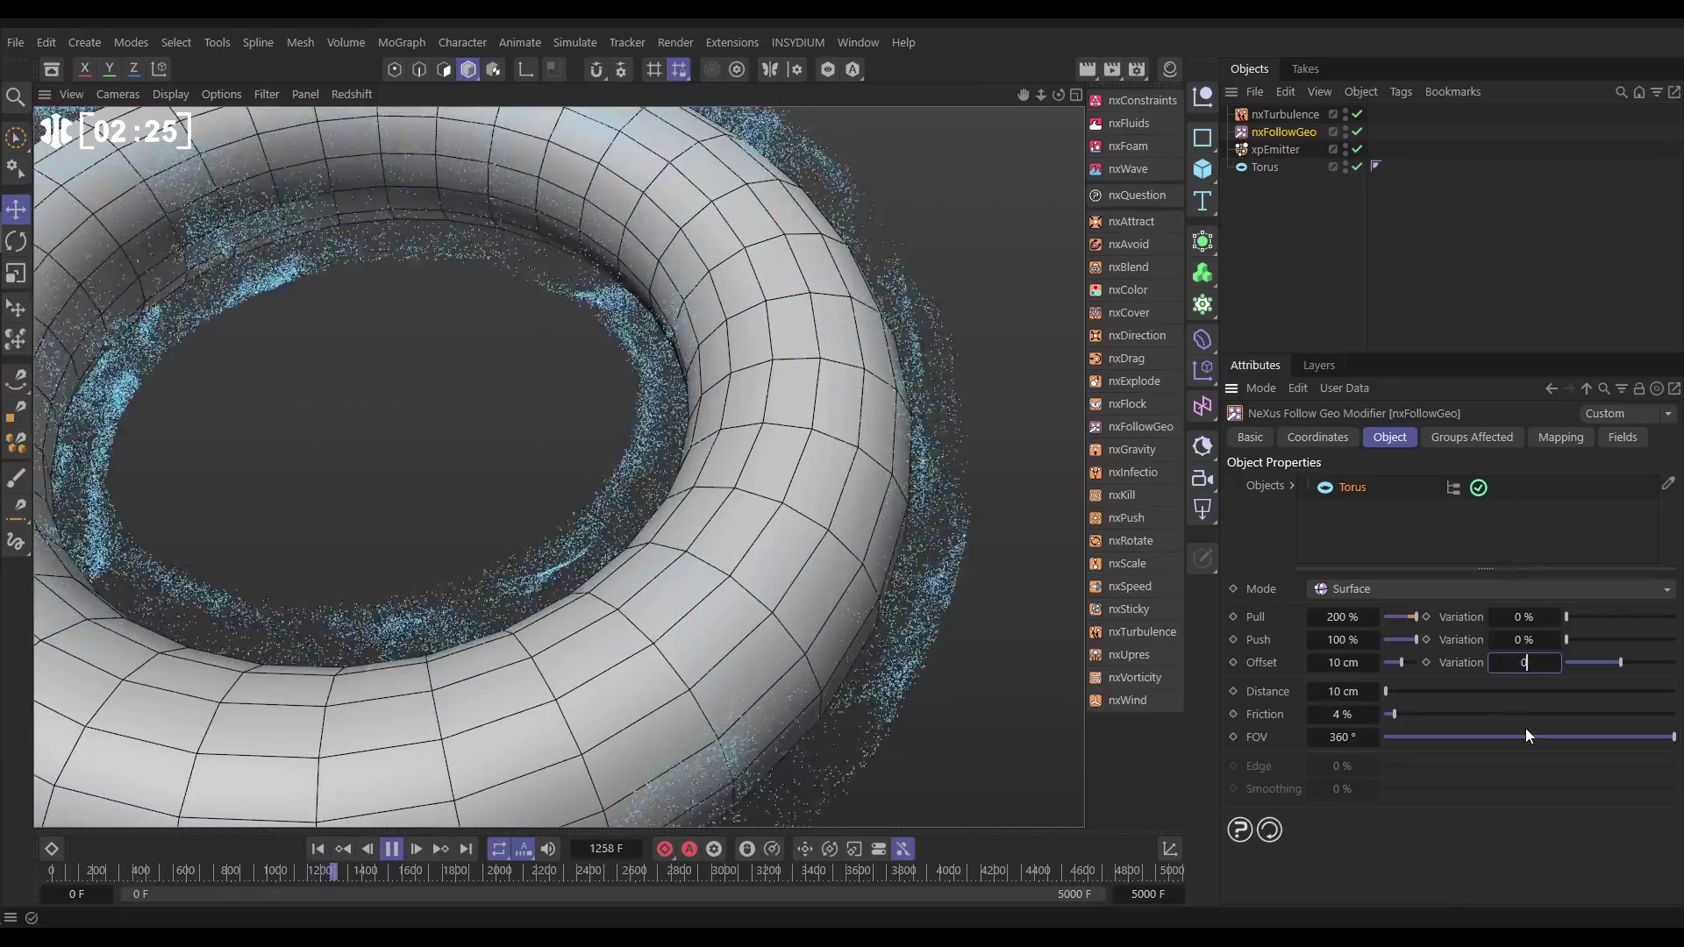
key("Return")
Reduce Offset to 5 cm, hide the torus mesh, and stop playback
left_click_drag(827, 591, 735, 514, "alt")
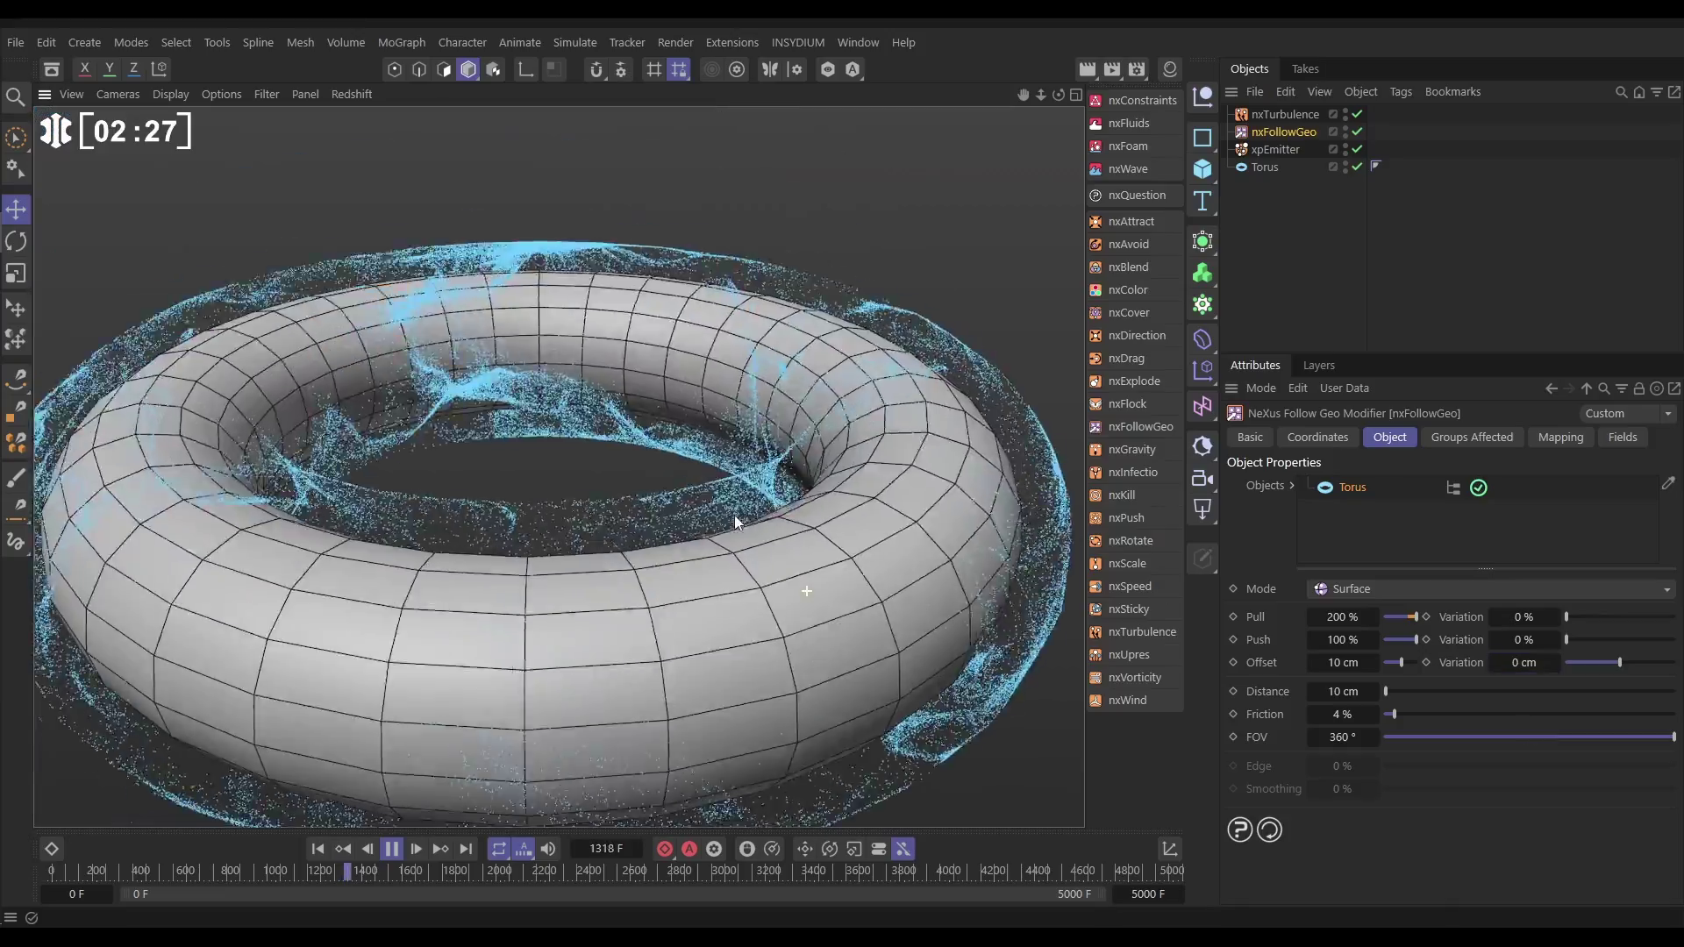
scroll(746, 522, "down", 5)
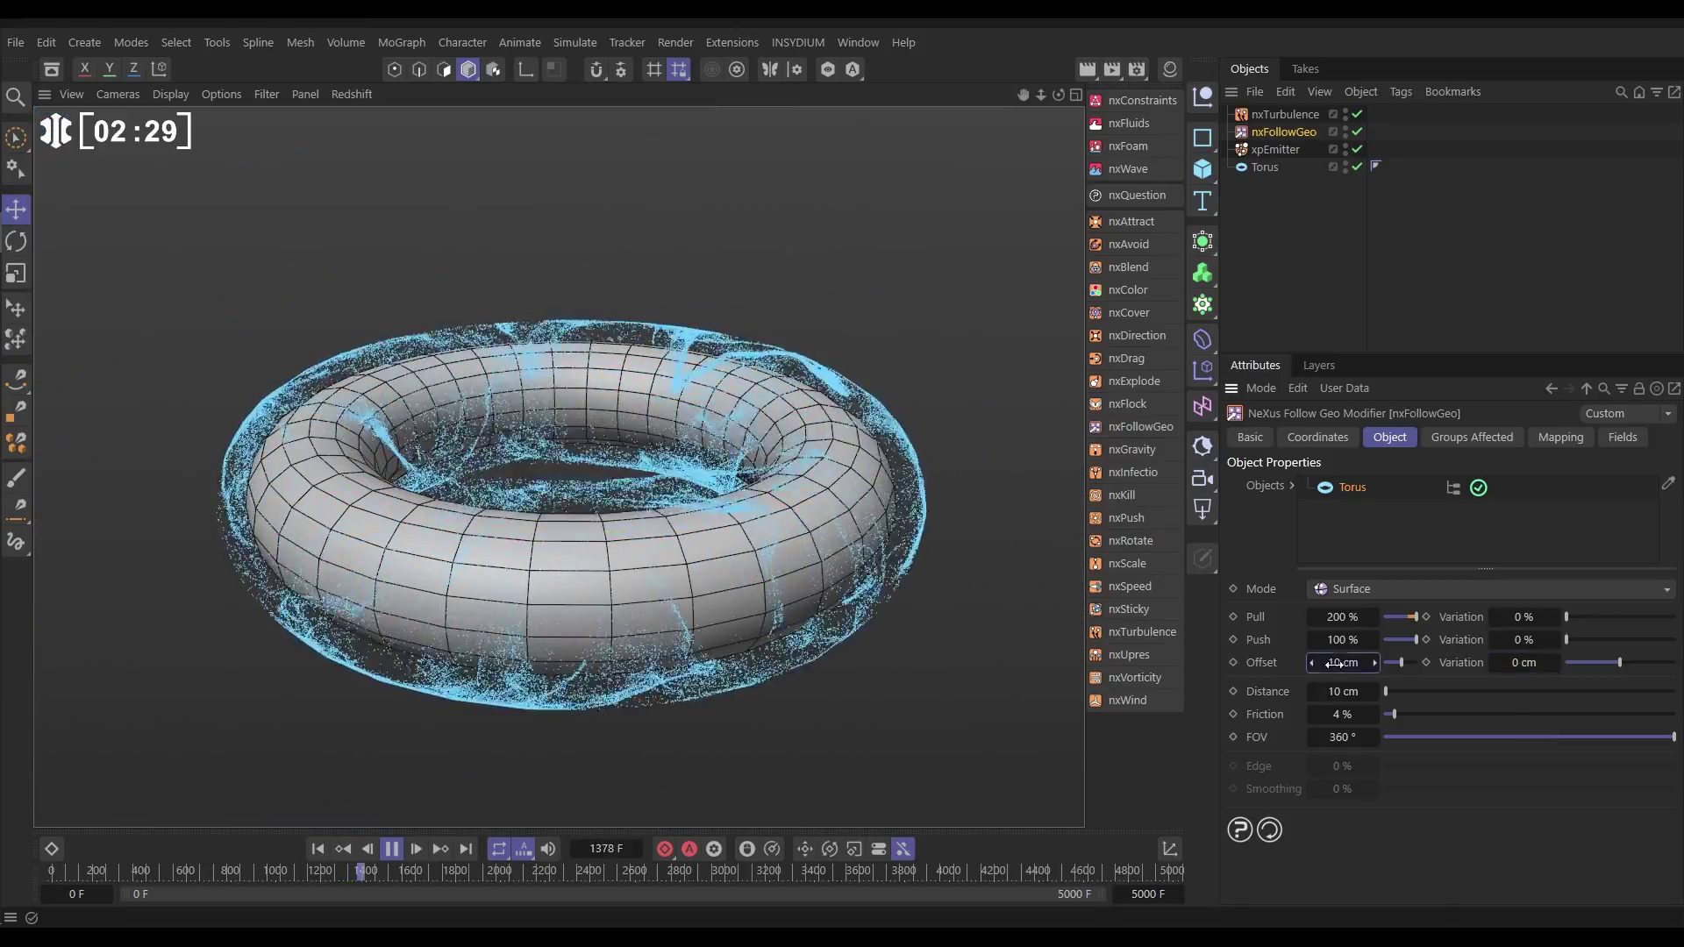
left_click_drag(1335, 664, 1320, 665)
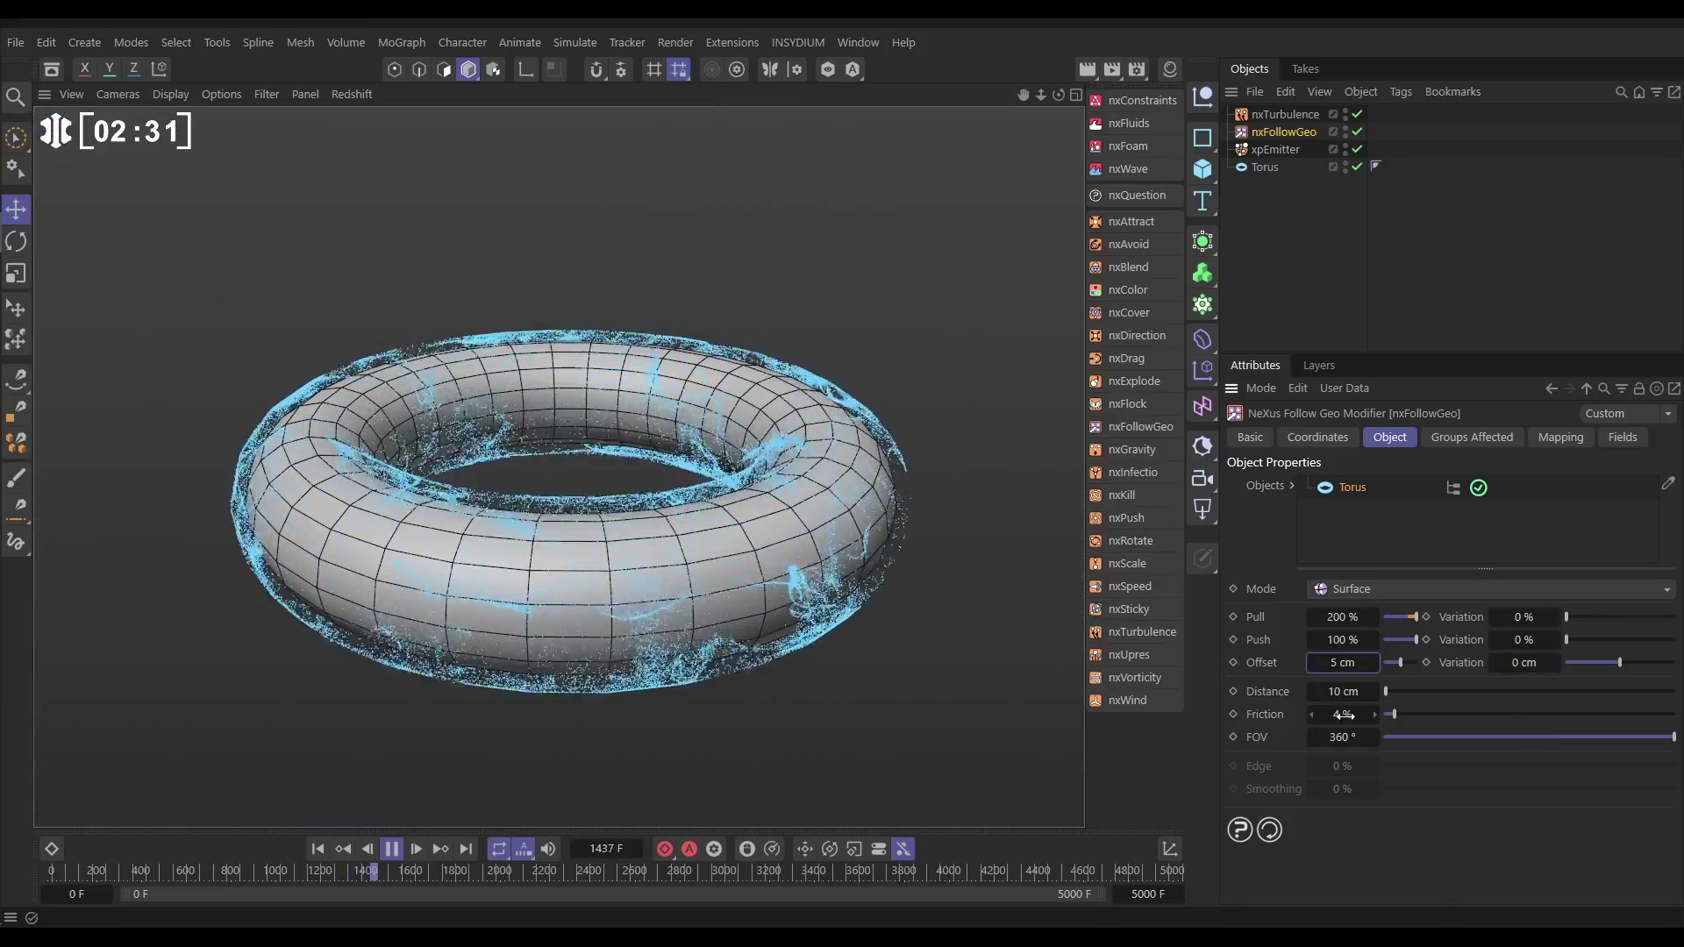
left_click(1345, 162)
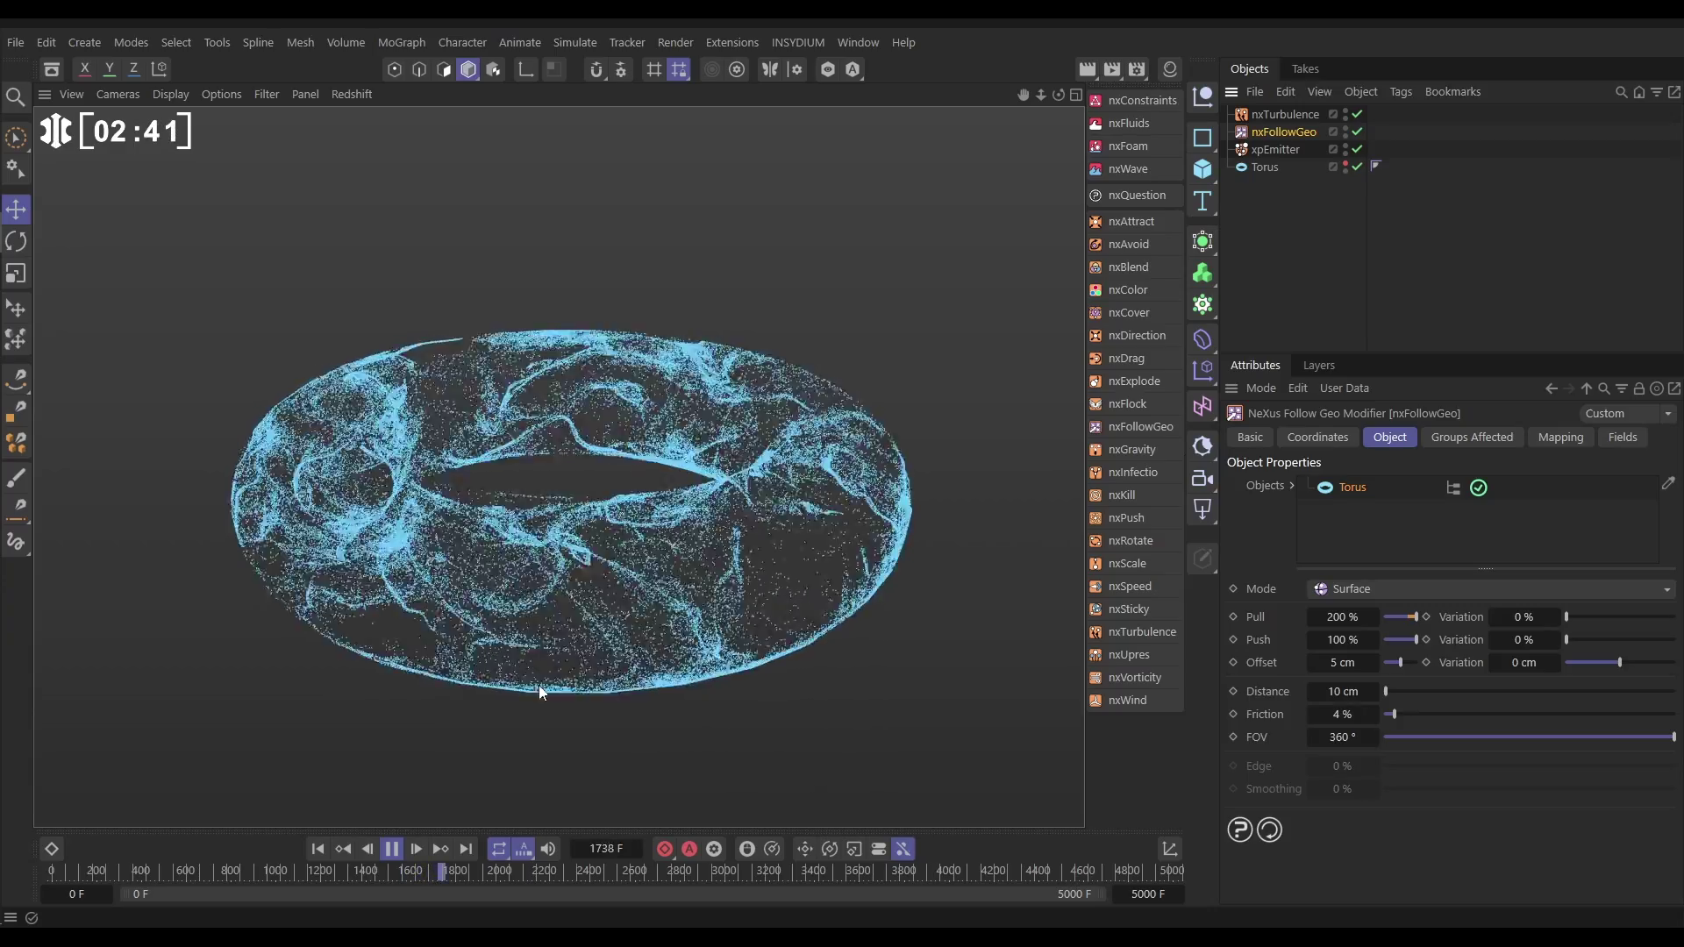
left_click(391, 848)
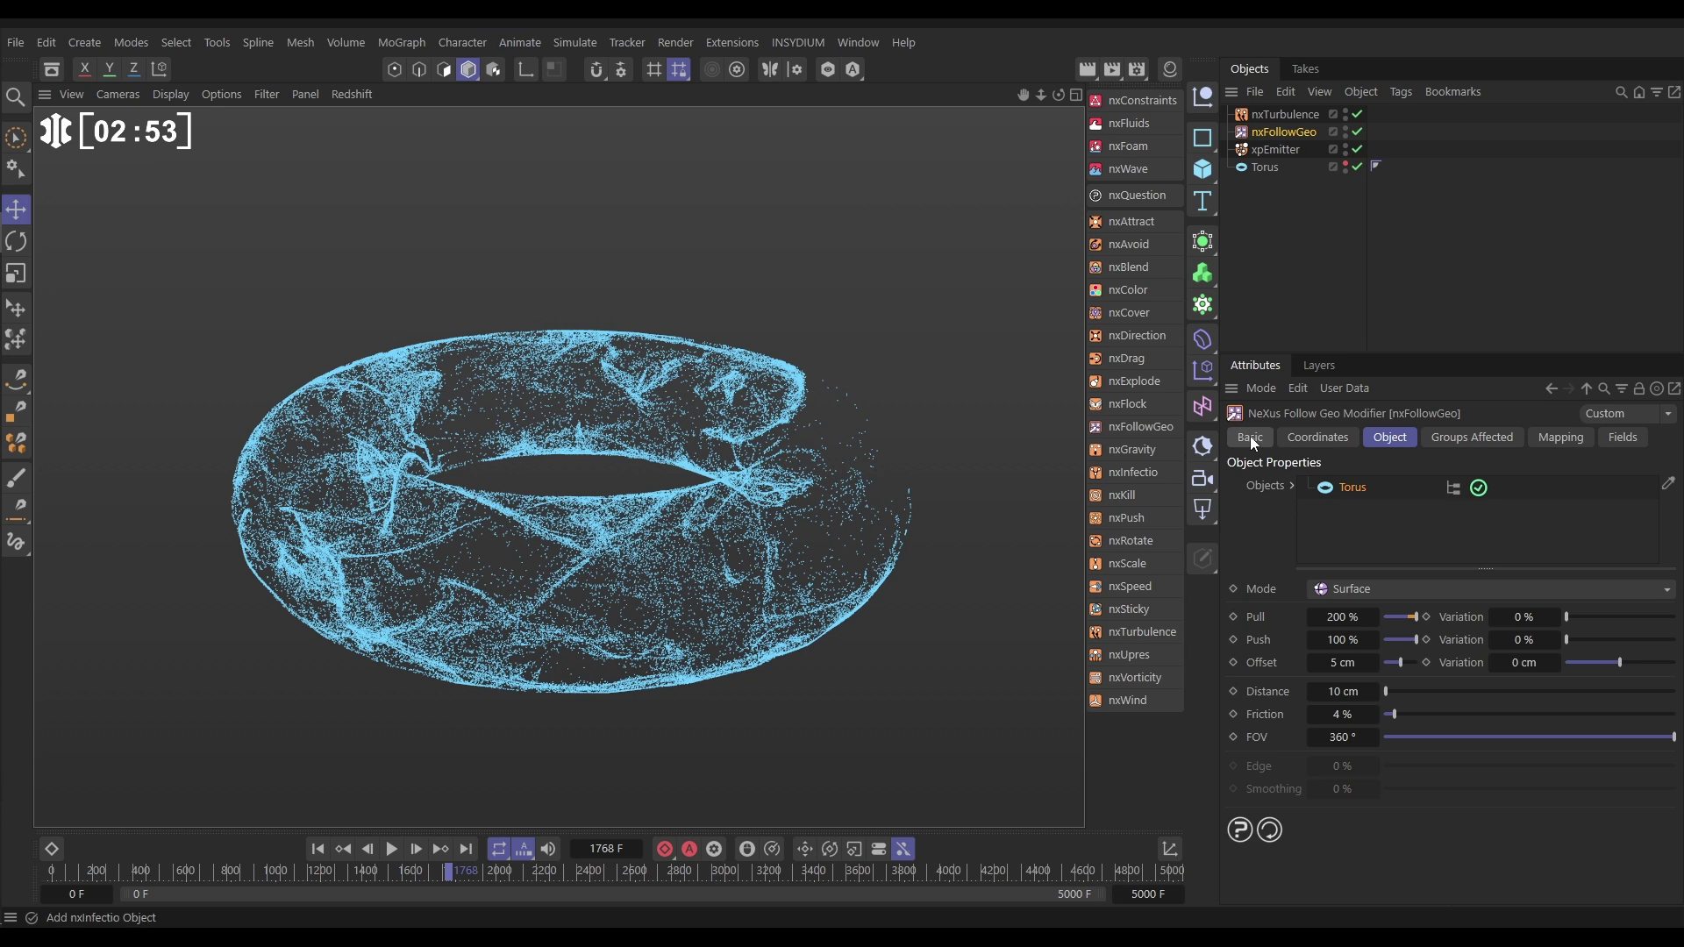
Add nxColor with a Gradient by Parameter layer colouring particles by Speed (0–100 cm)
left_click(1127, 292)
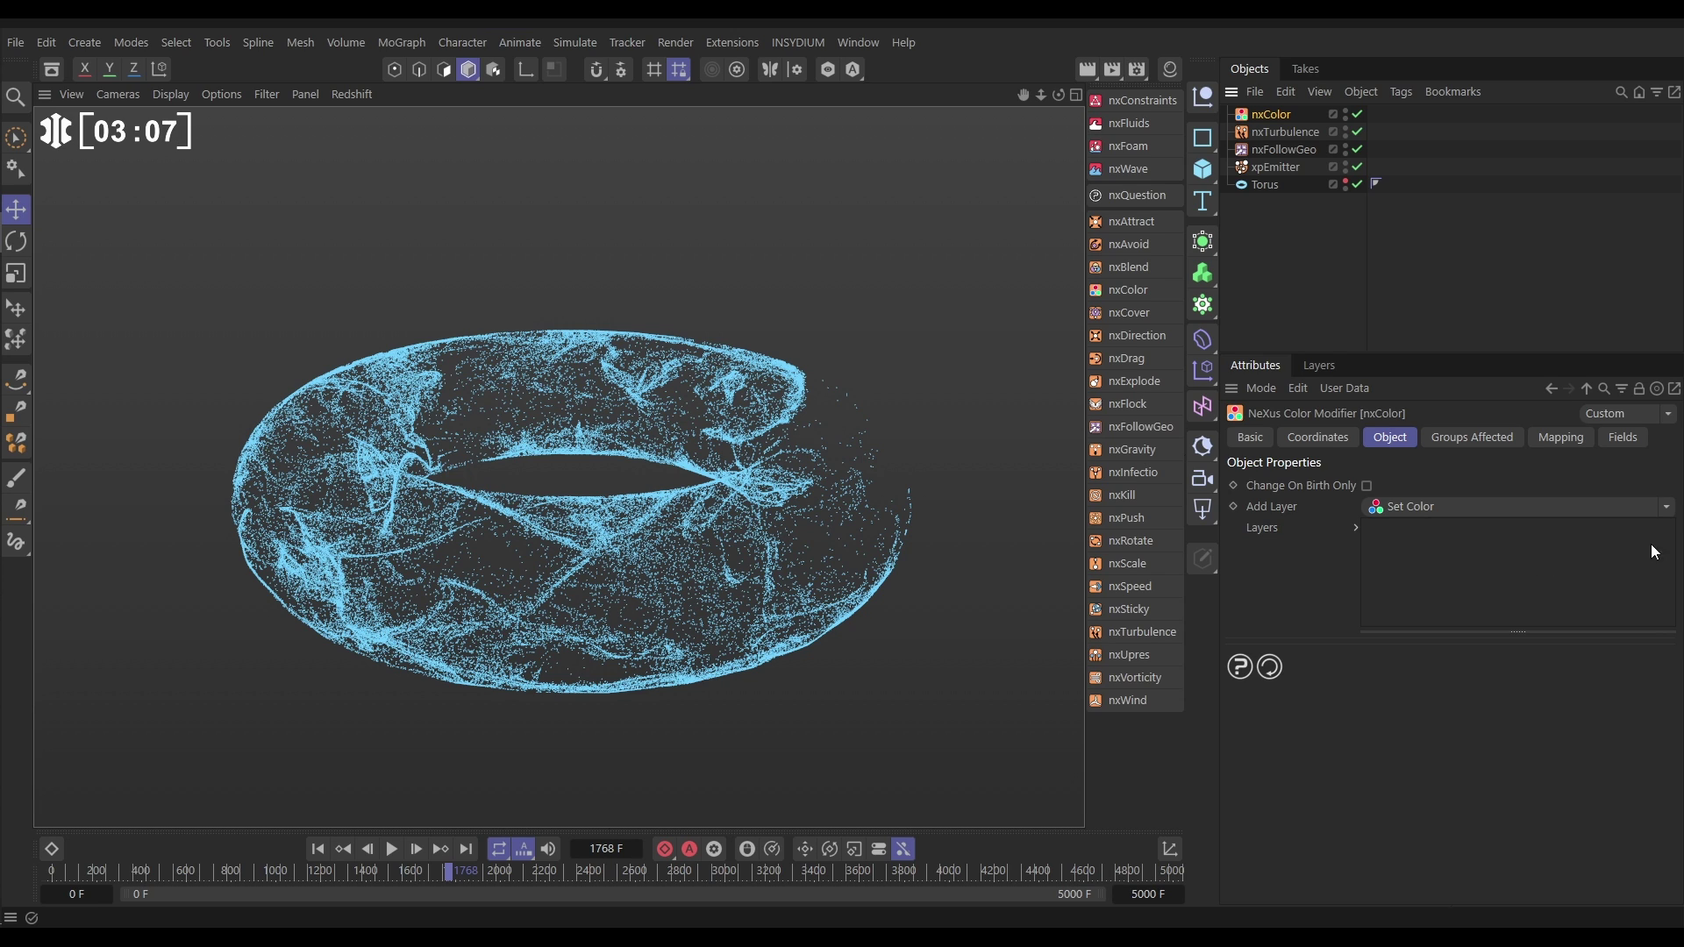
left_click(1669, 509)
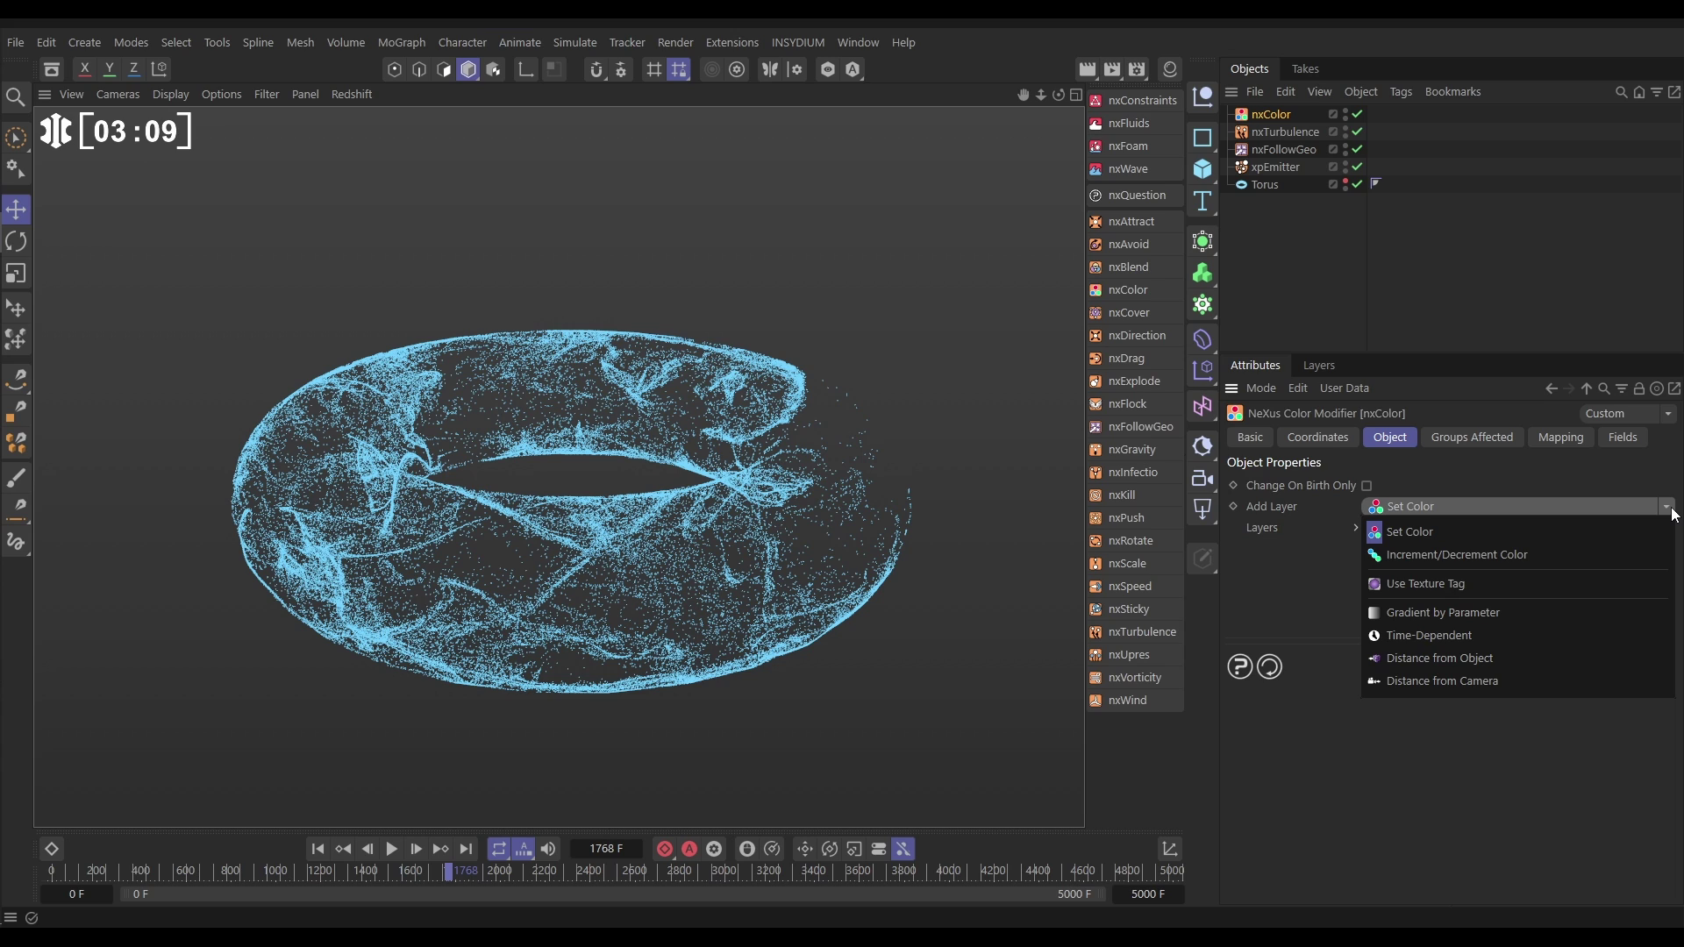
left_click(1439, 613)
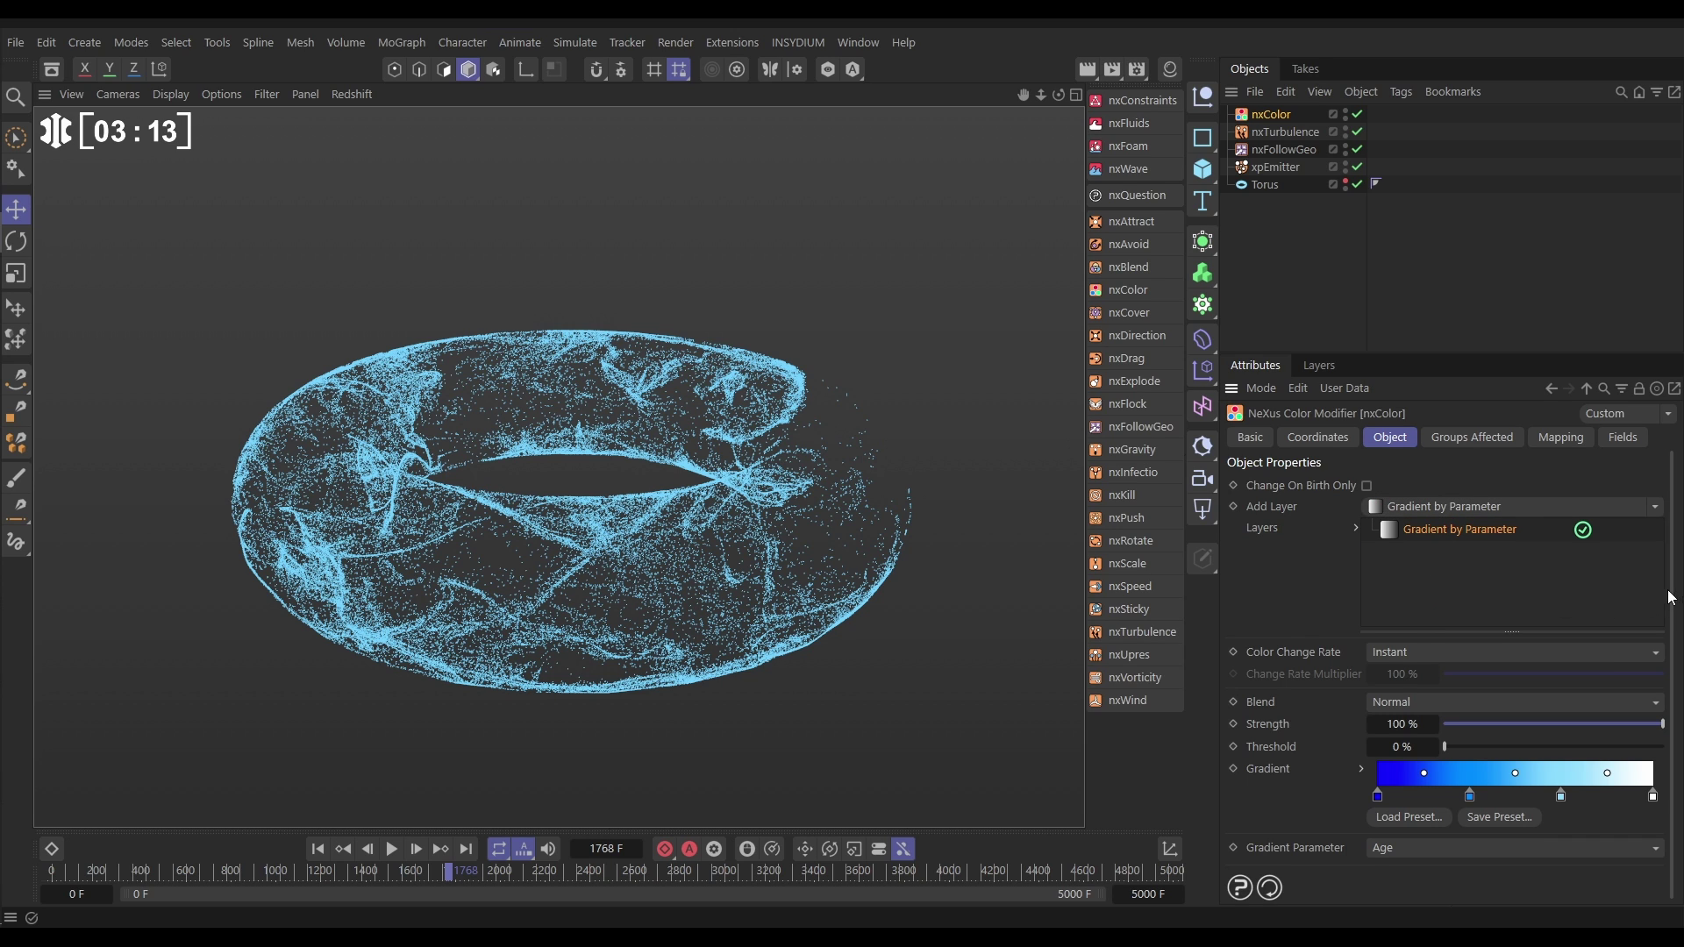
left_click_drag(1671, 597, 1677, 687)
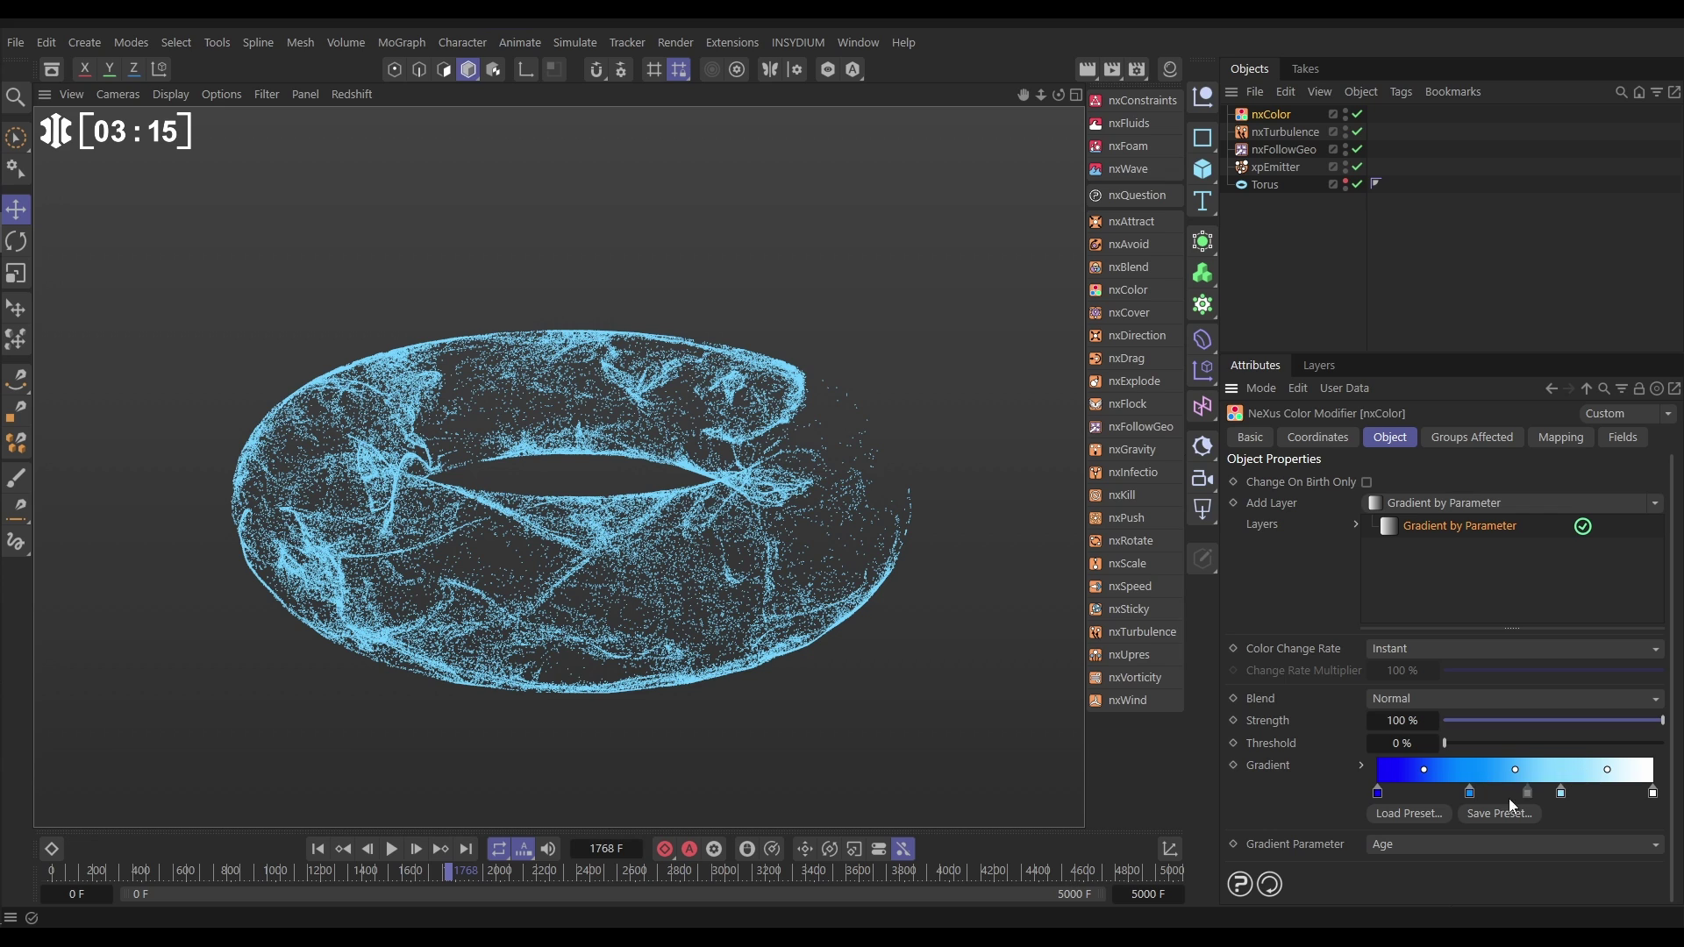
left_click(1415, 846)
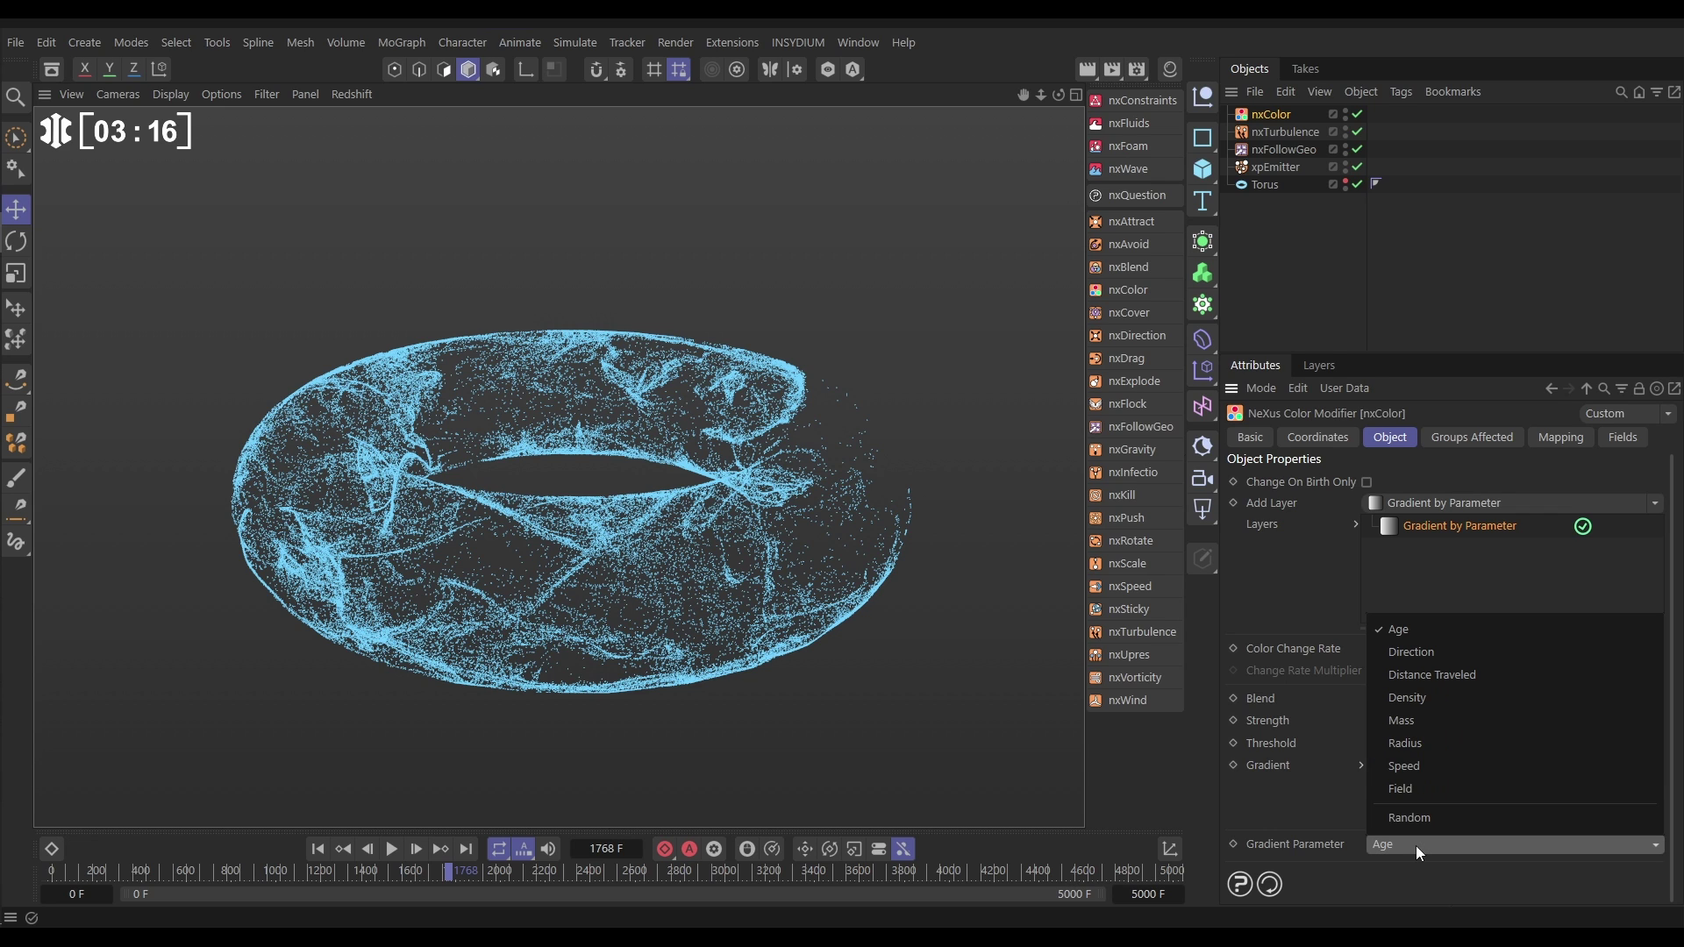
left_click(1414, 766)
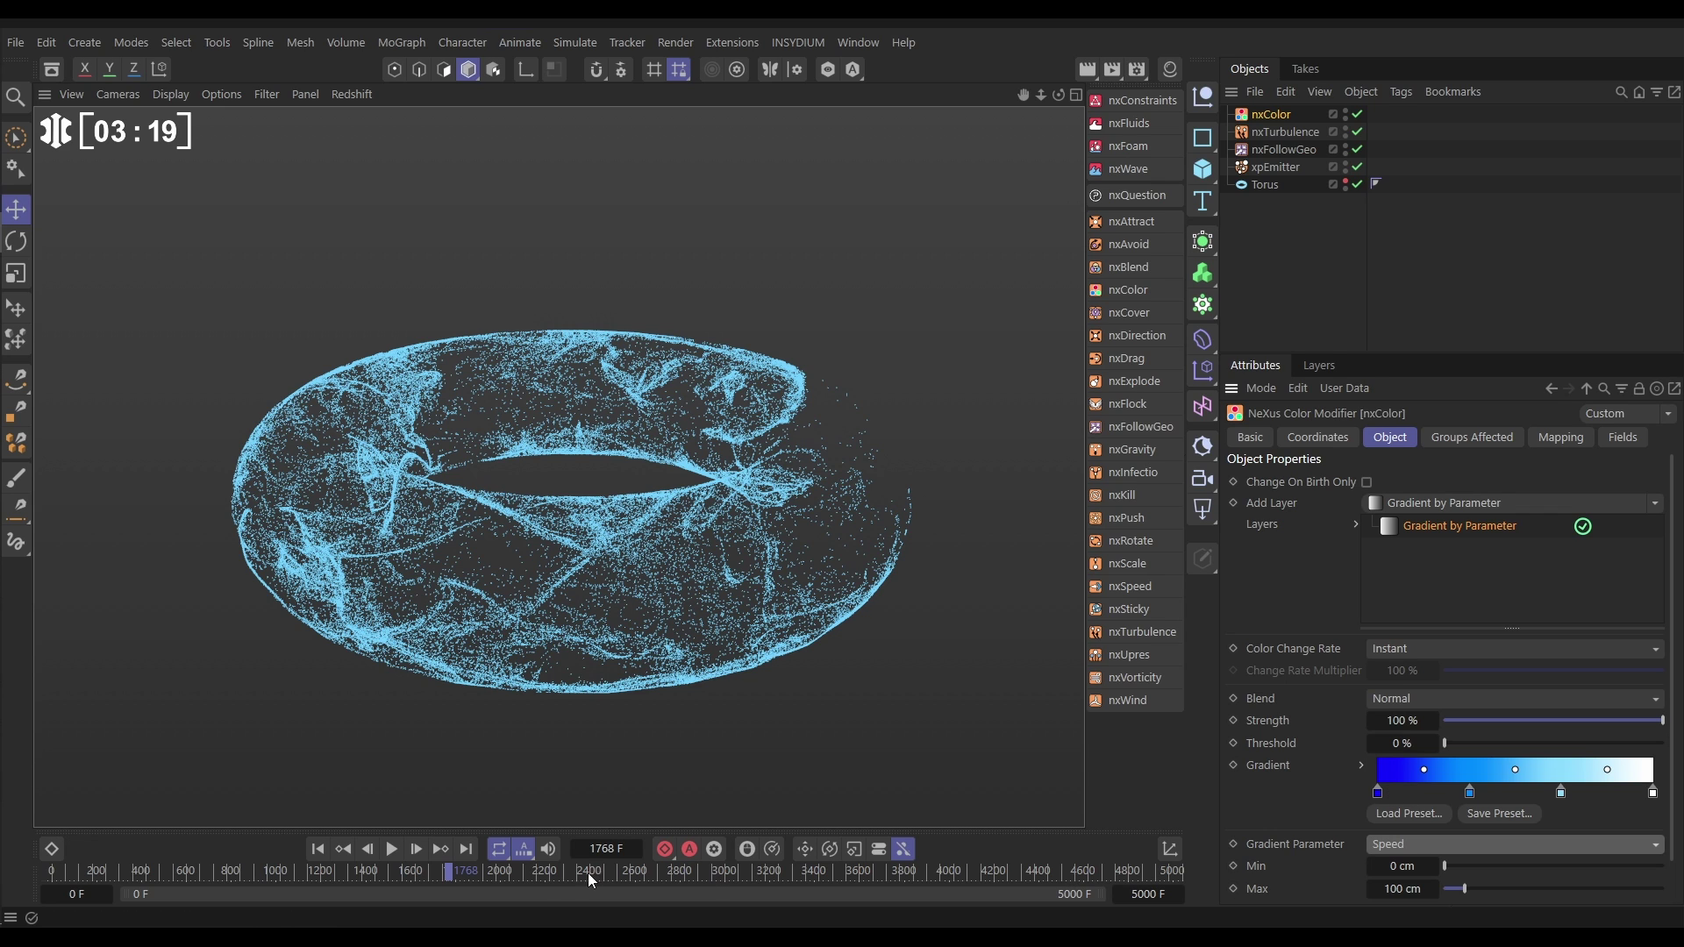
Rewind, raise the nxColor gradient Max speed to about 101 cm, and deselect nxColor
left_click(321, 851)
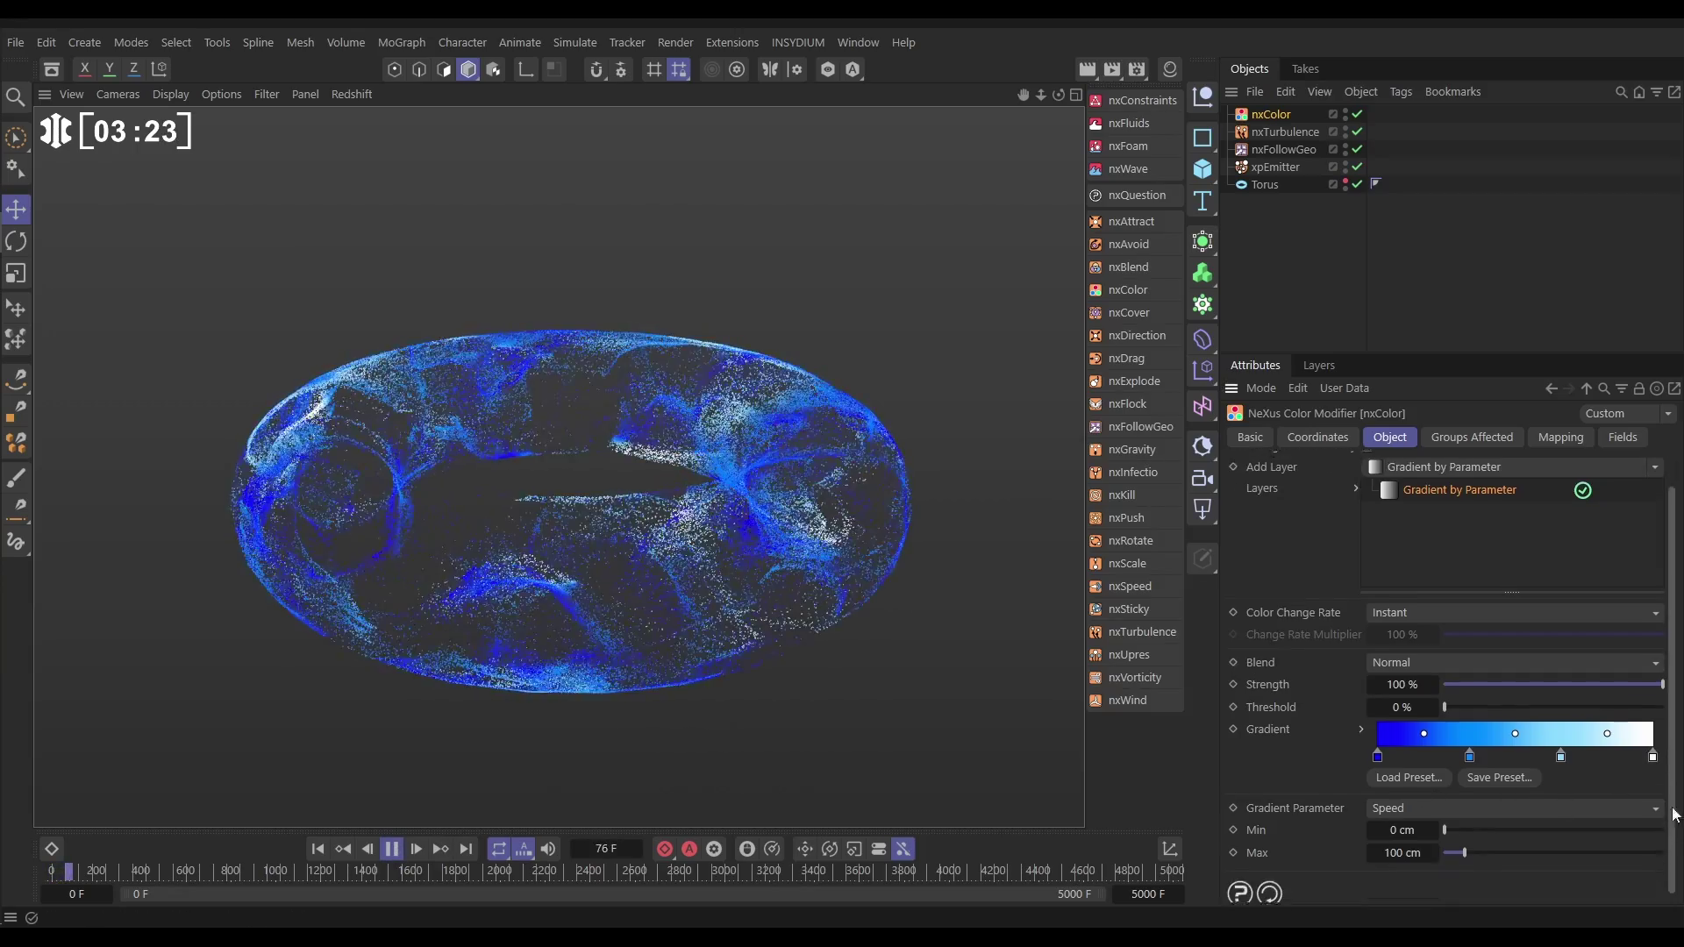
scroll(1667, 790, "down", 1)
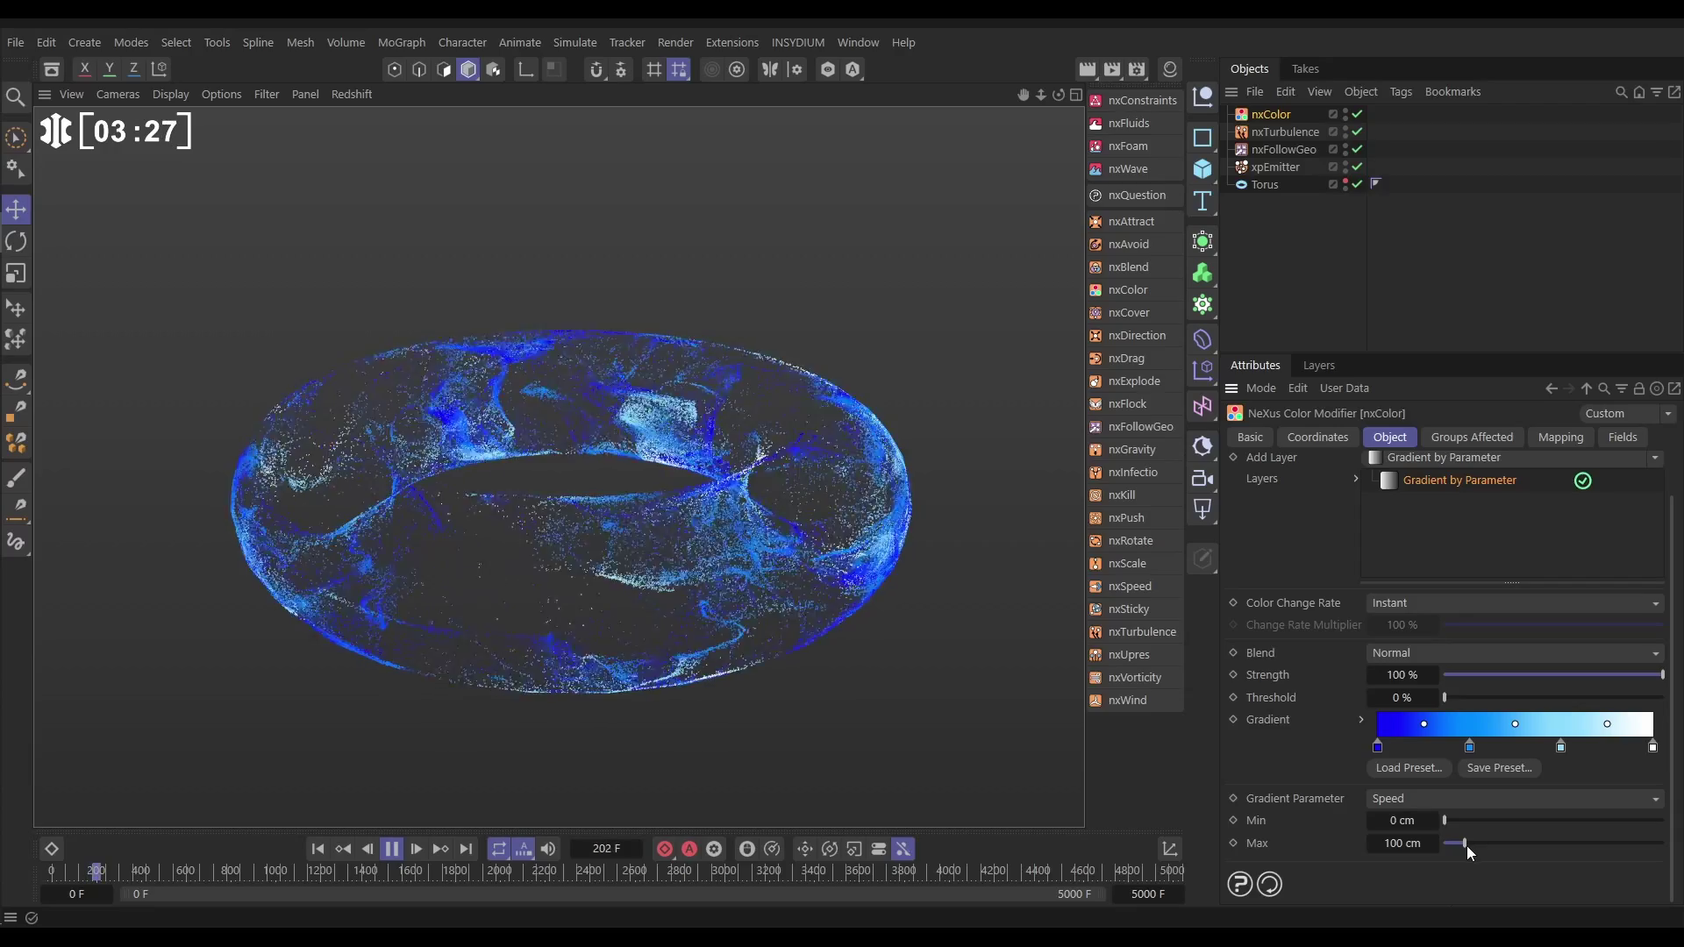
left_click_drag(1467, 846, 1470, 849)
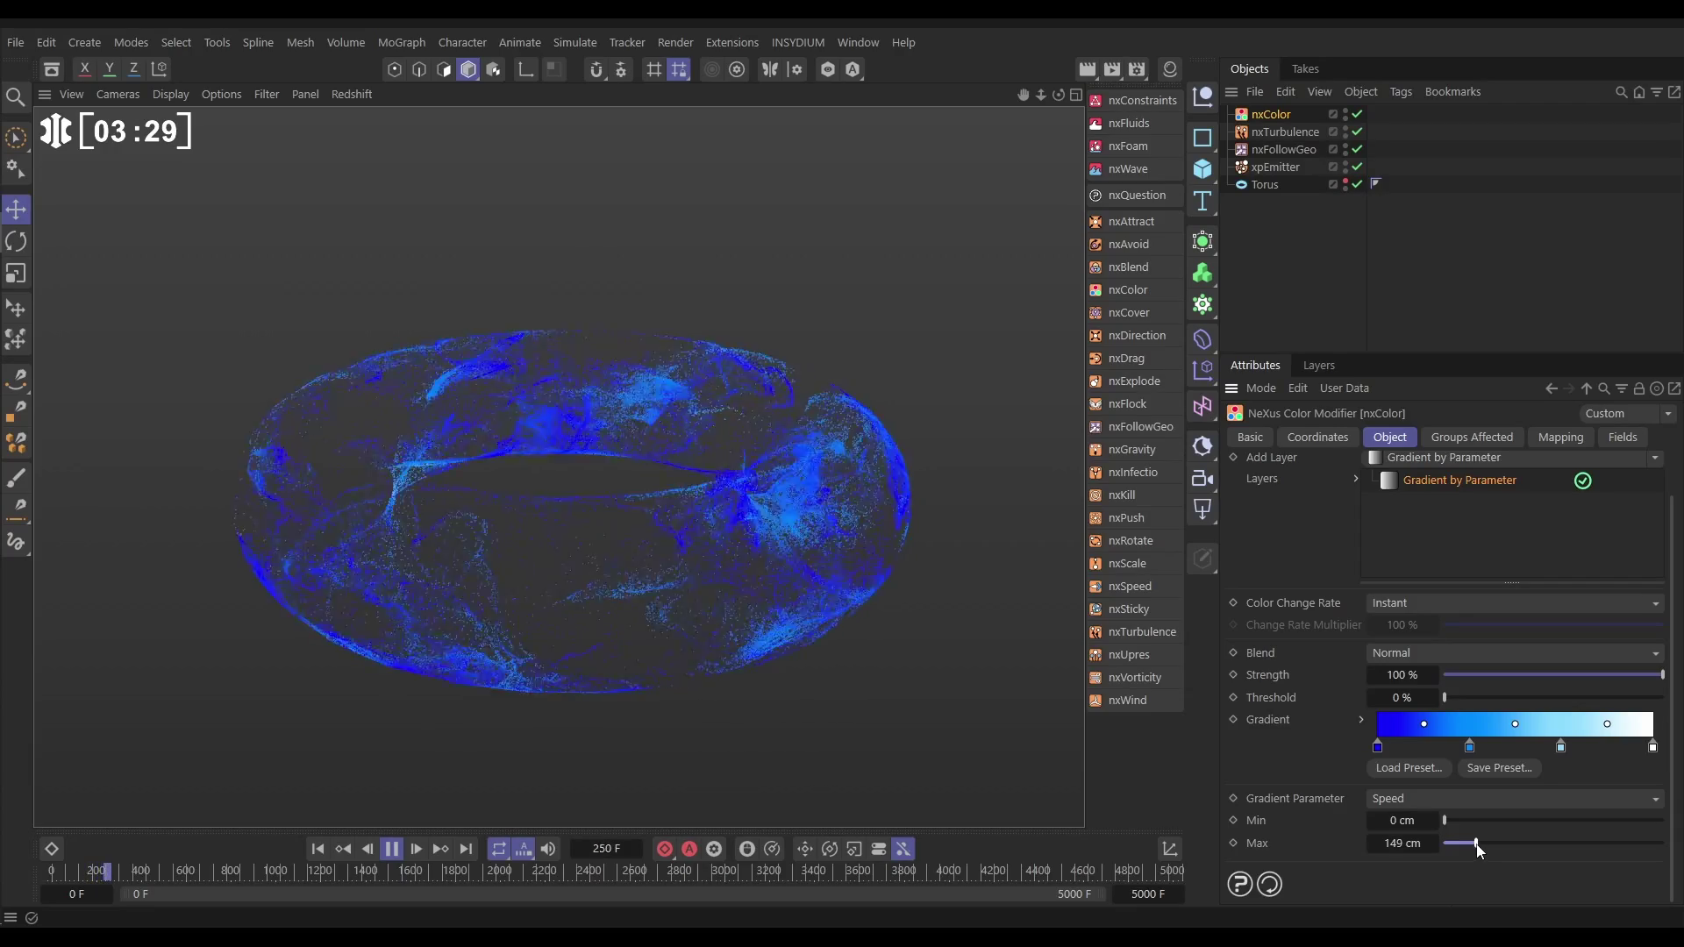
mouse_move(1488, 847)
left_mouse_down()
mouse_move(1513, 856)
mouse_move(1462, 848)
left_mouse_up()
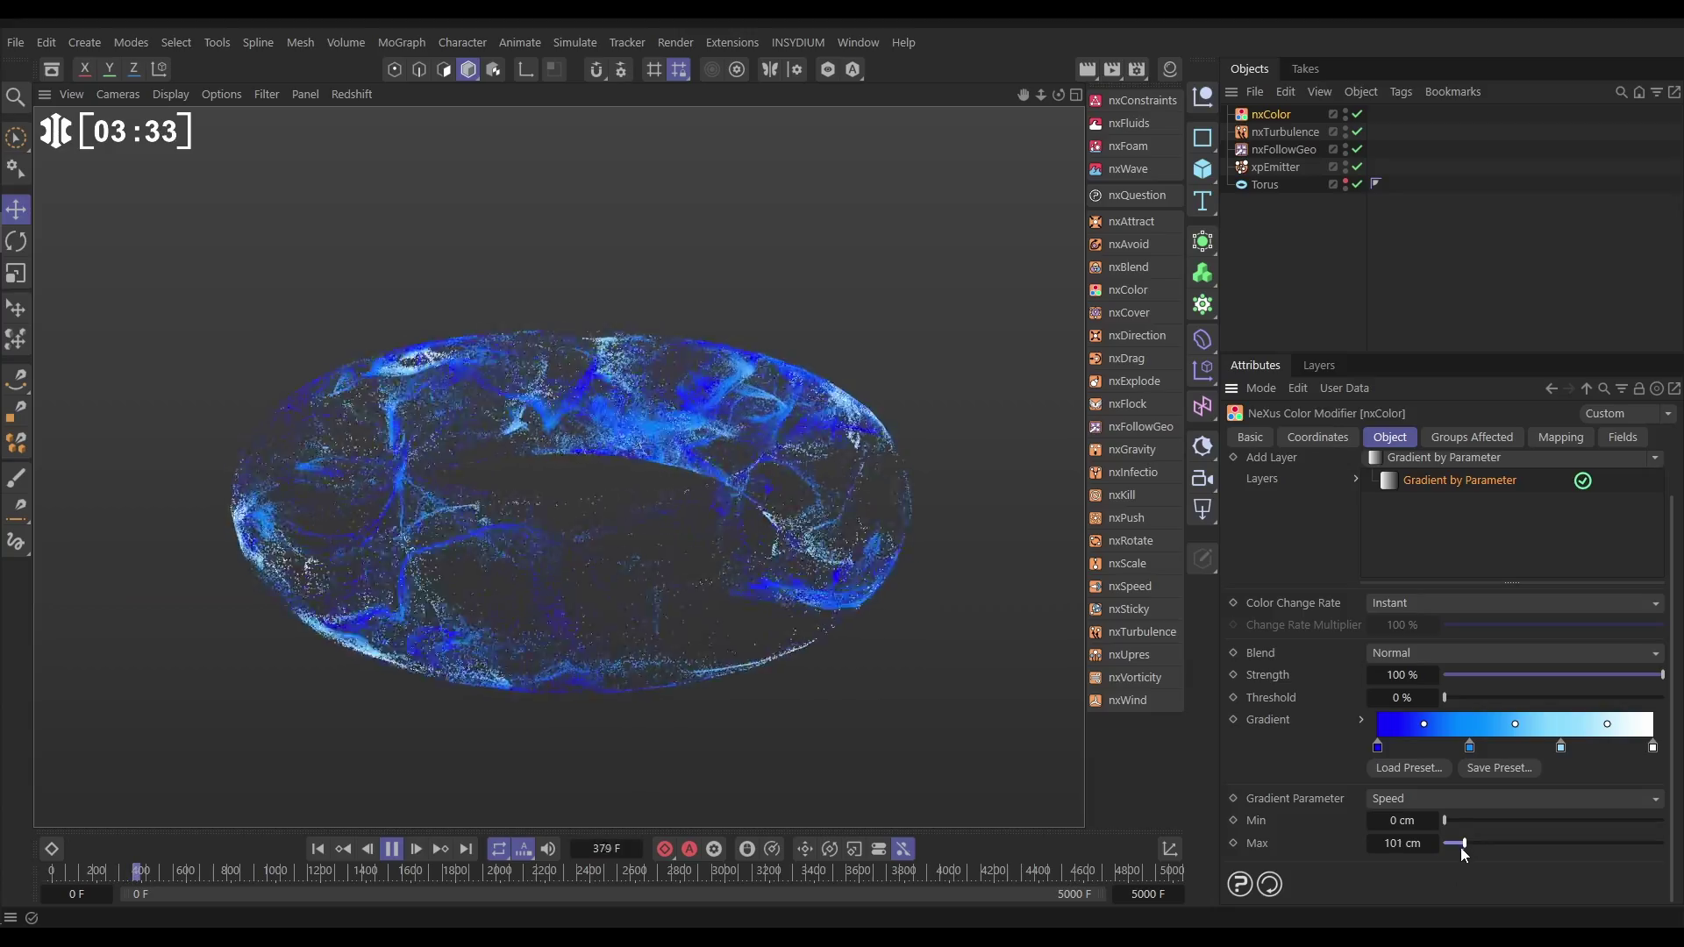
left_click(1246, 330)
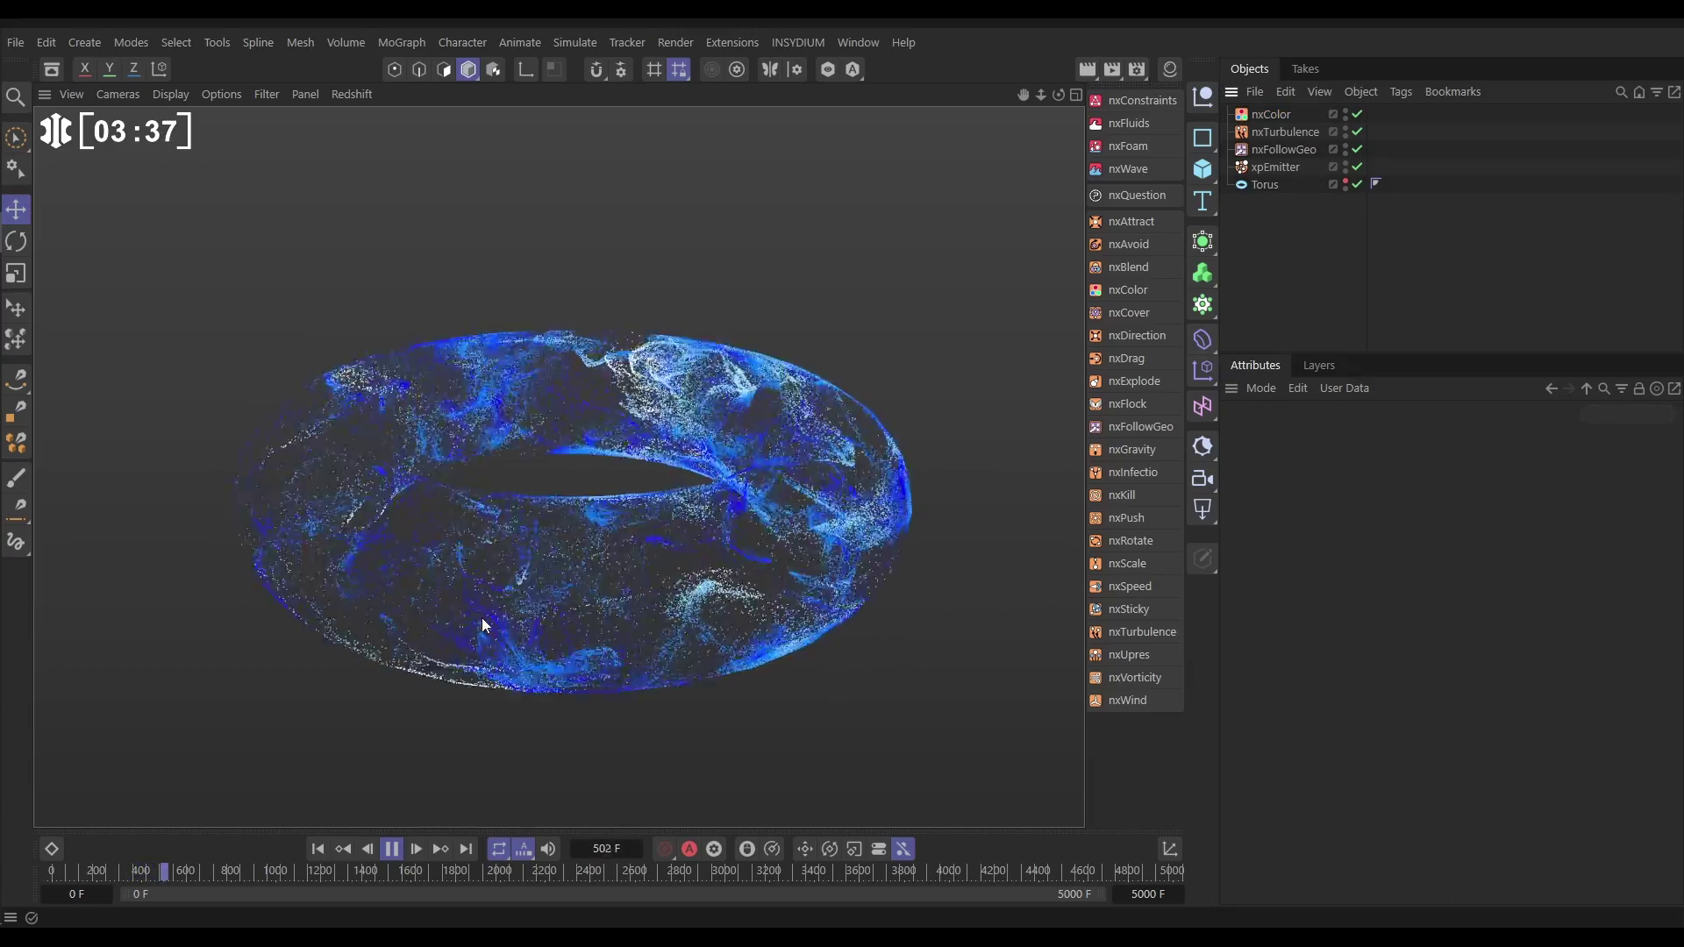
Pause, add nxFluids with Substeps raised from 3 to 4, and rewind to frame 0
left_click(392, 849)
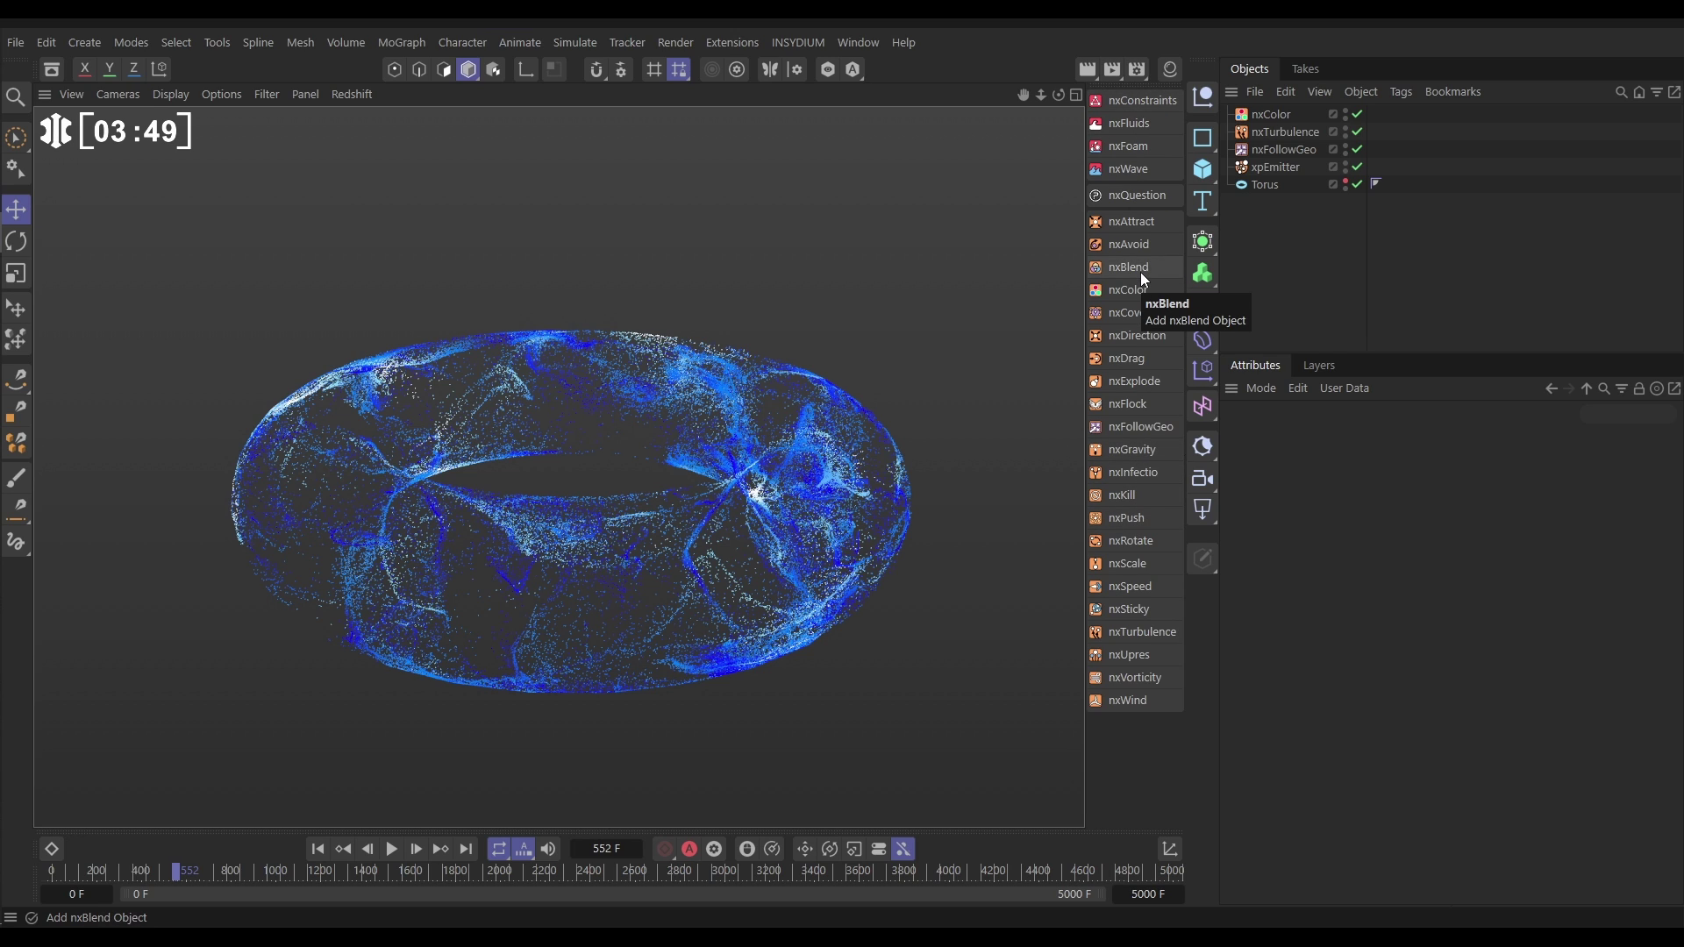
left_click(1128, 121)
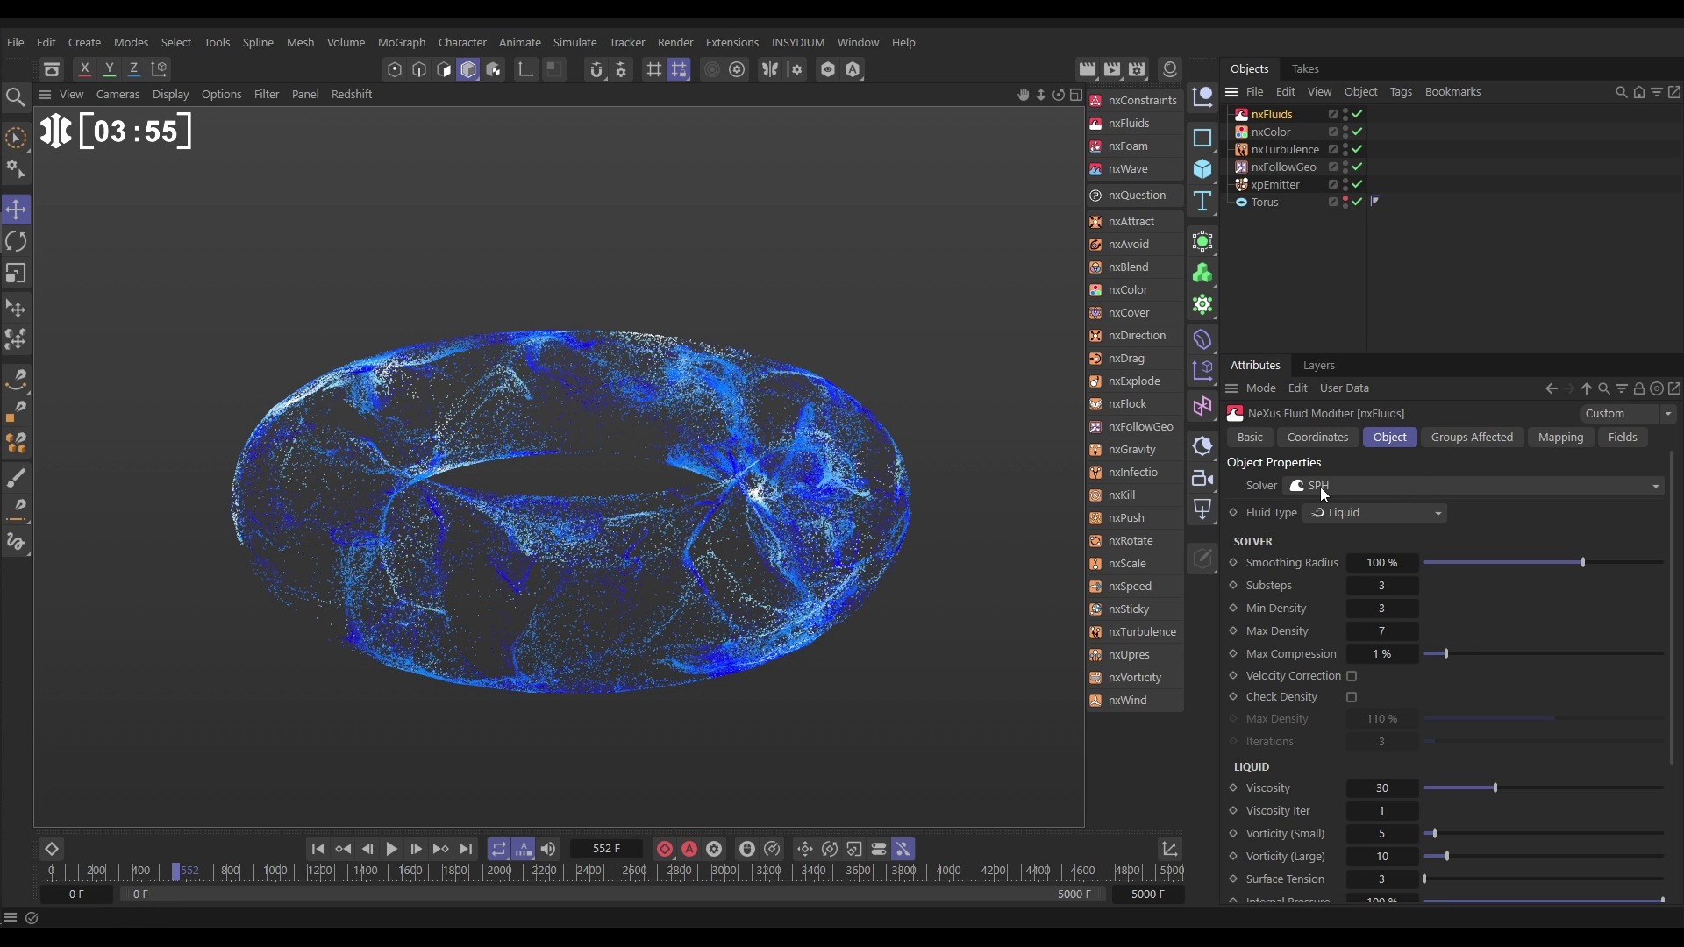
left_click(1415, 585)
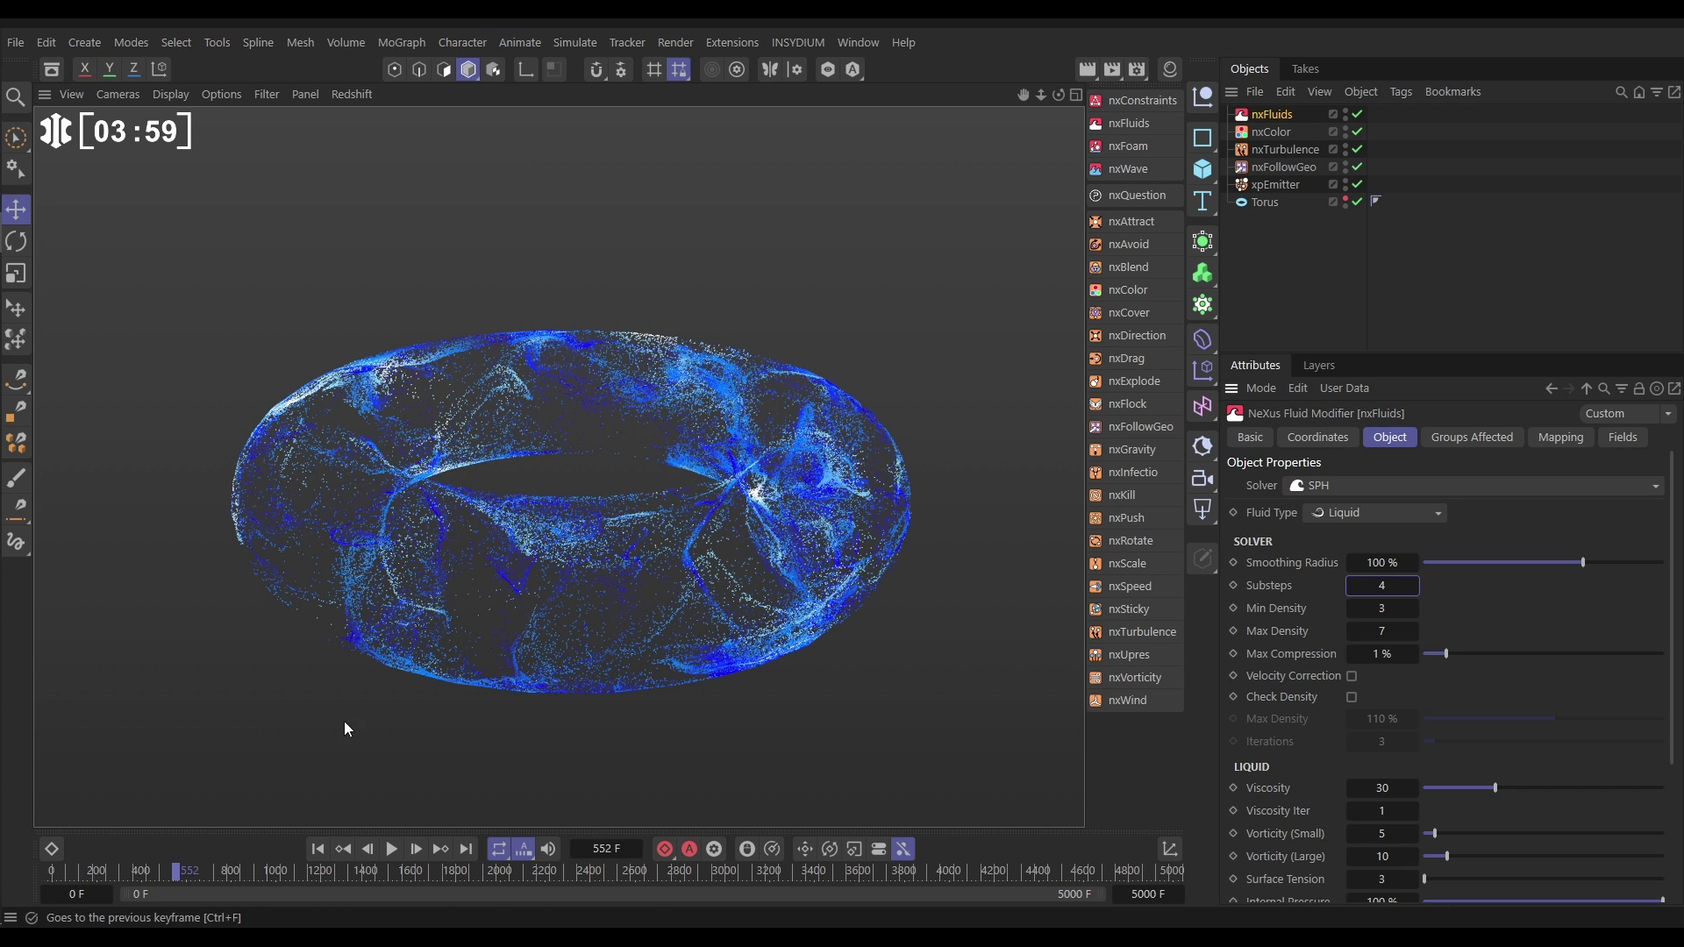
left_click(318, 849)
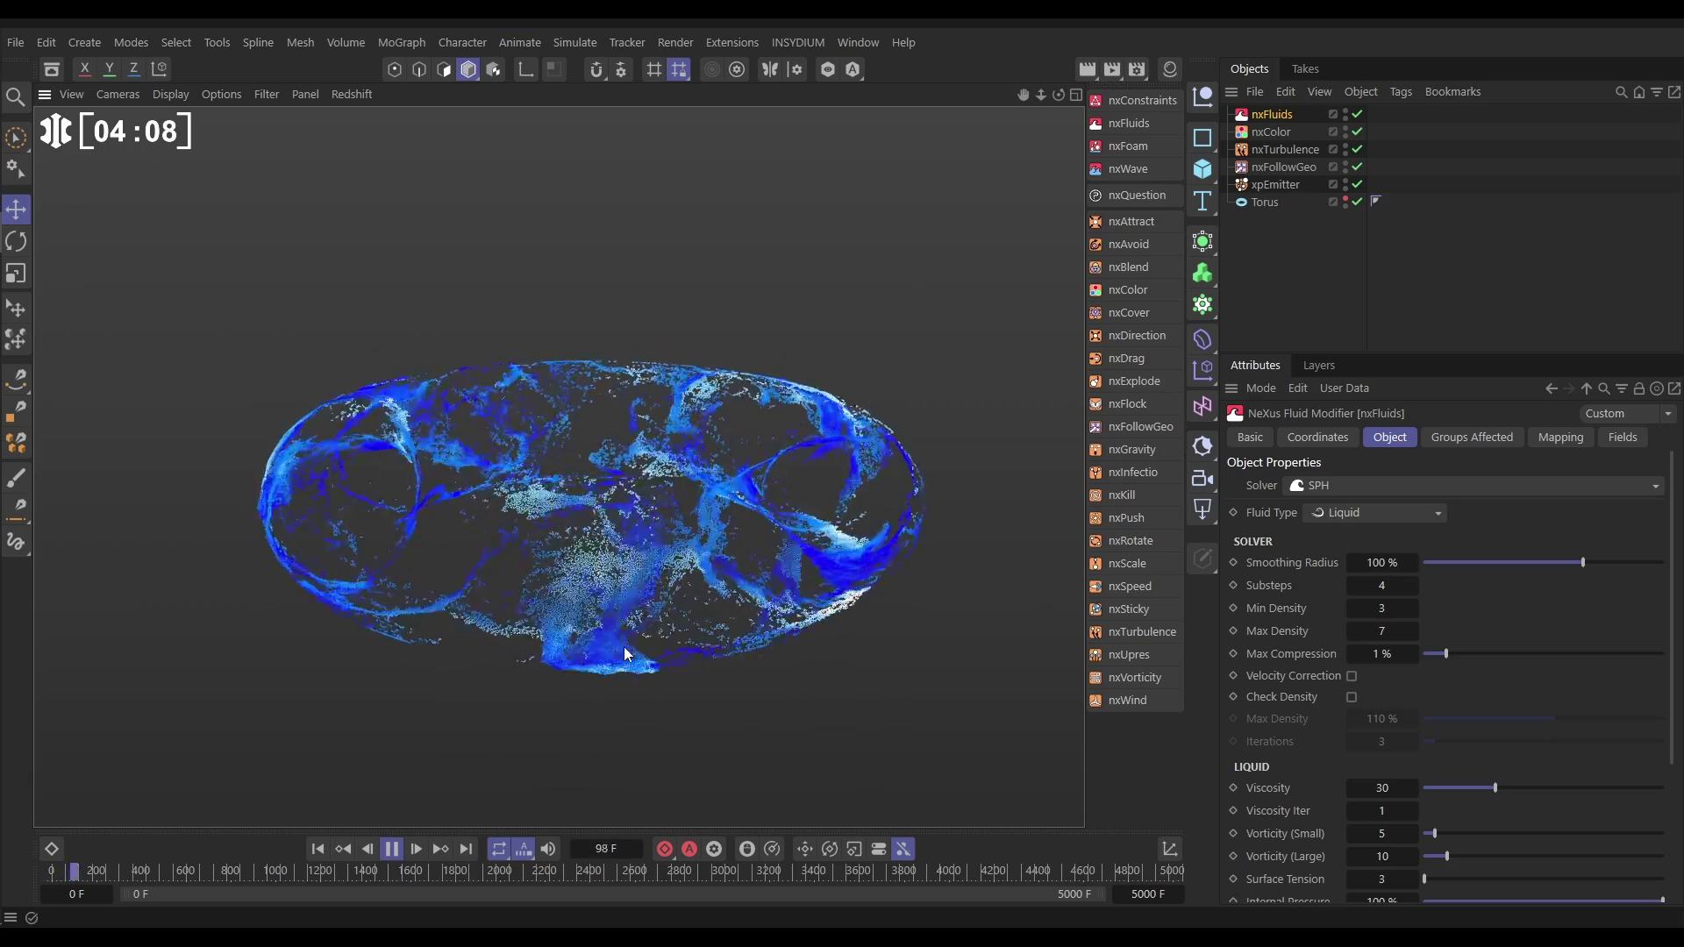
Orbit around the torus during playback to view the liquid over the ring and inner rim
left_click_drag(649, 514, 703, 236, "alt")
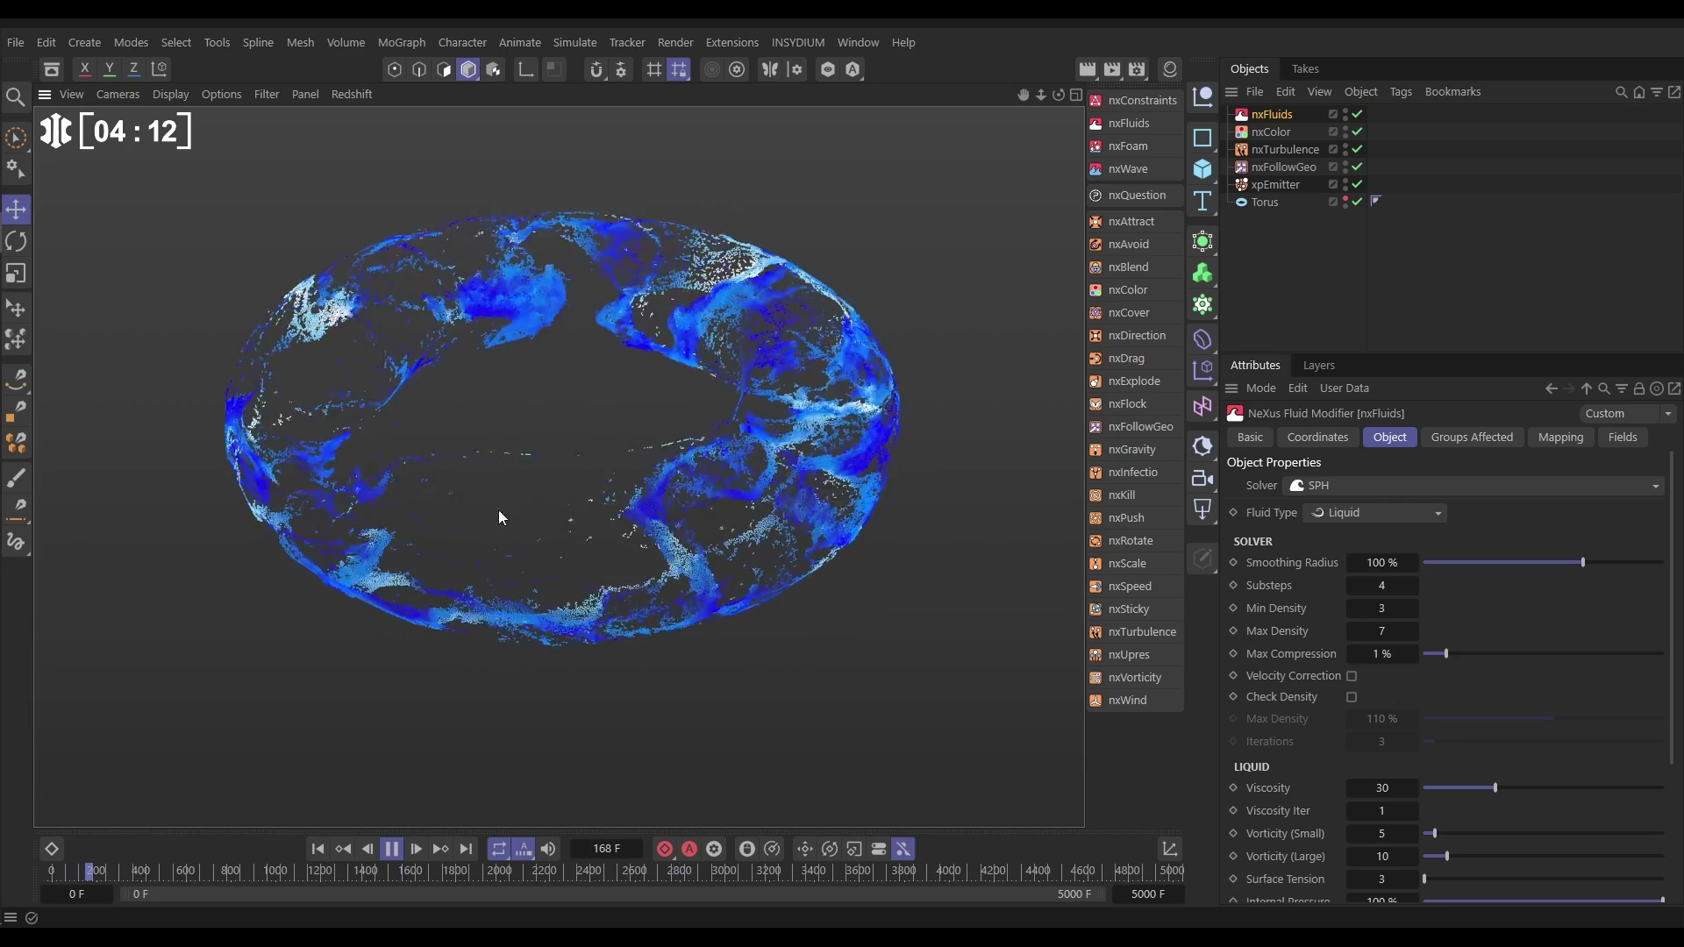
left_click_drag(646, 555, 623, 530, "alt")
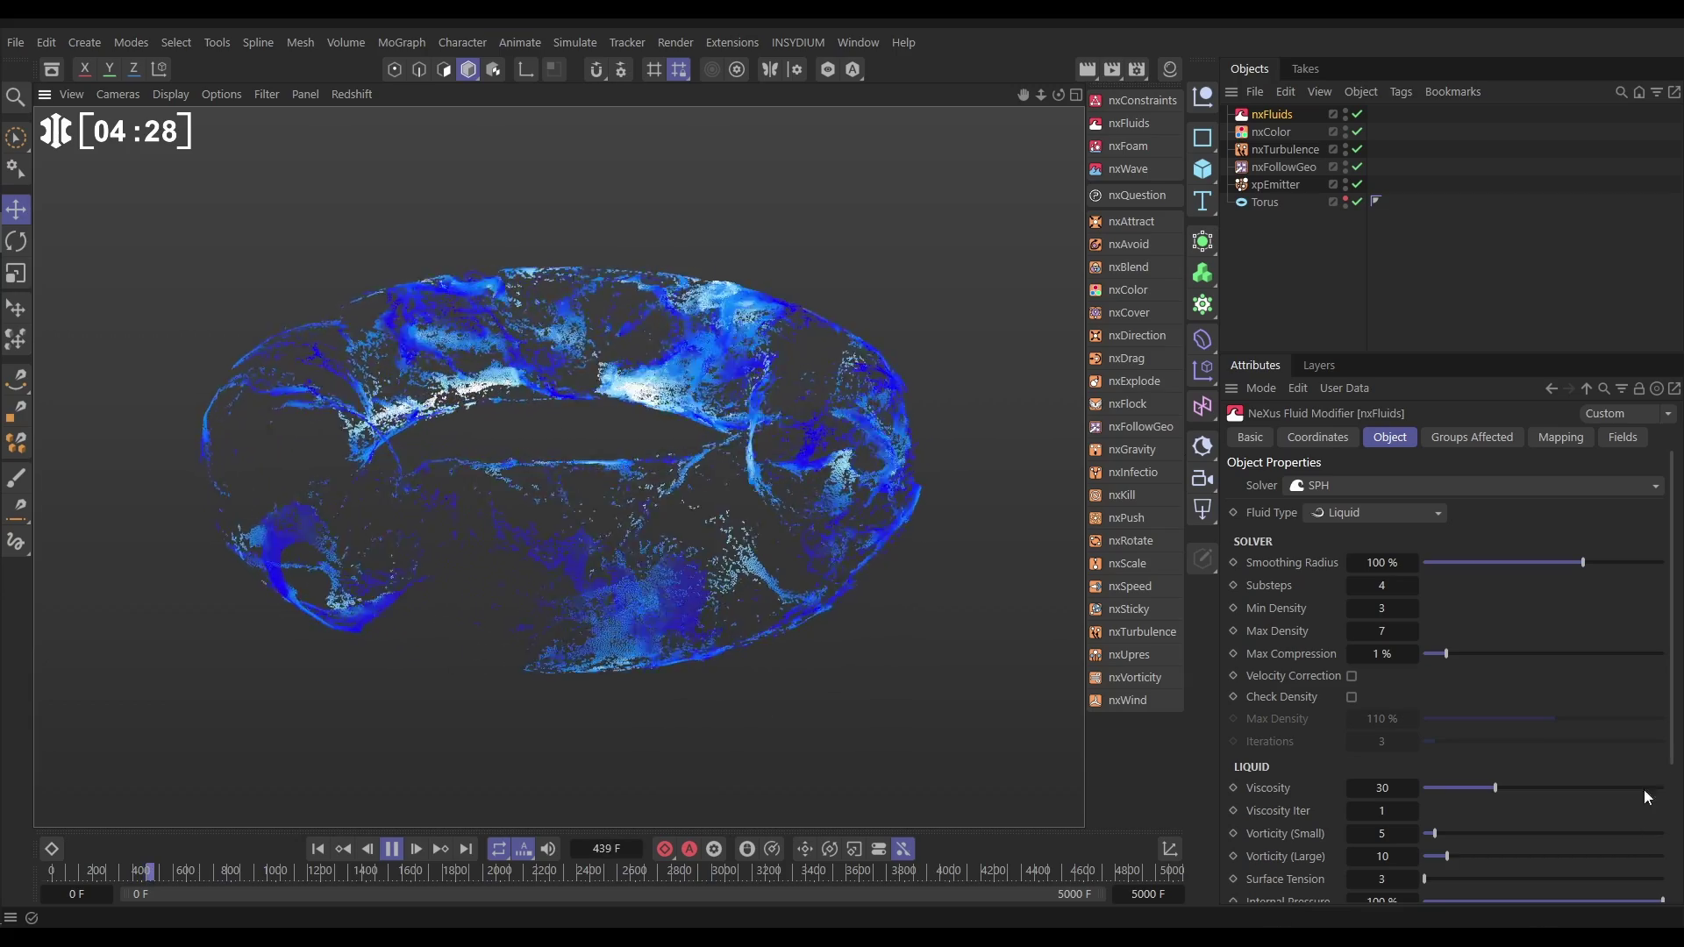
Raise the nxFluids Surface Tension to 335.45, then select the nxFollowGeo object
scroll(1658, 785, "down", 1)
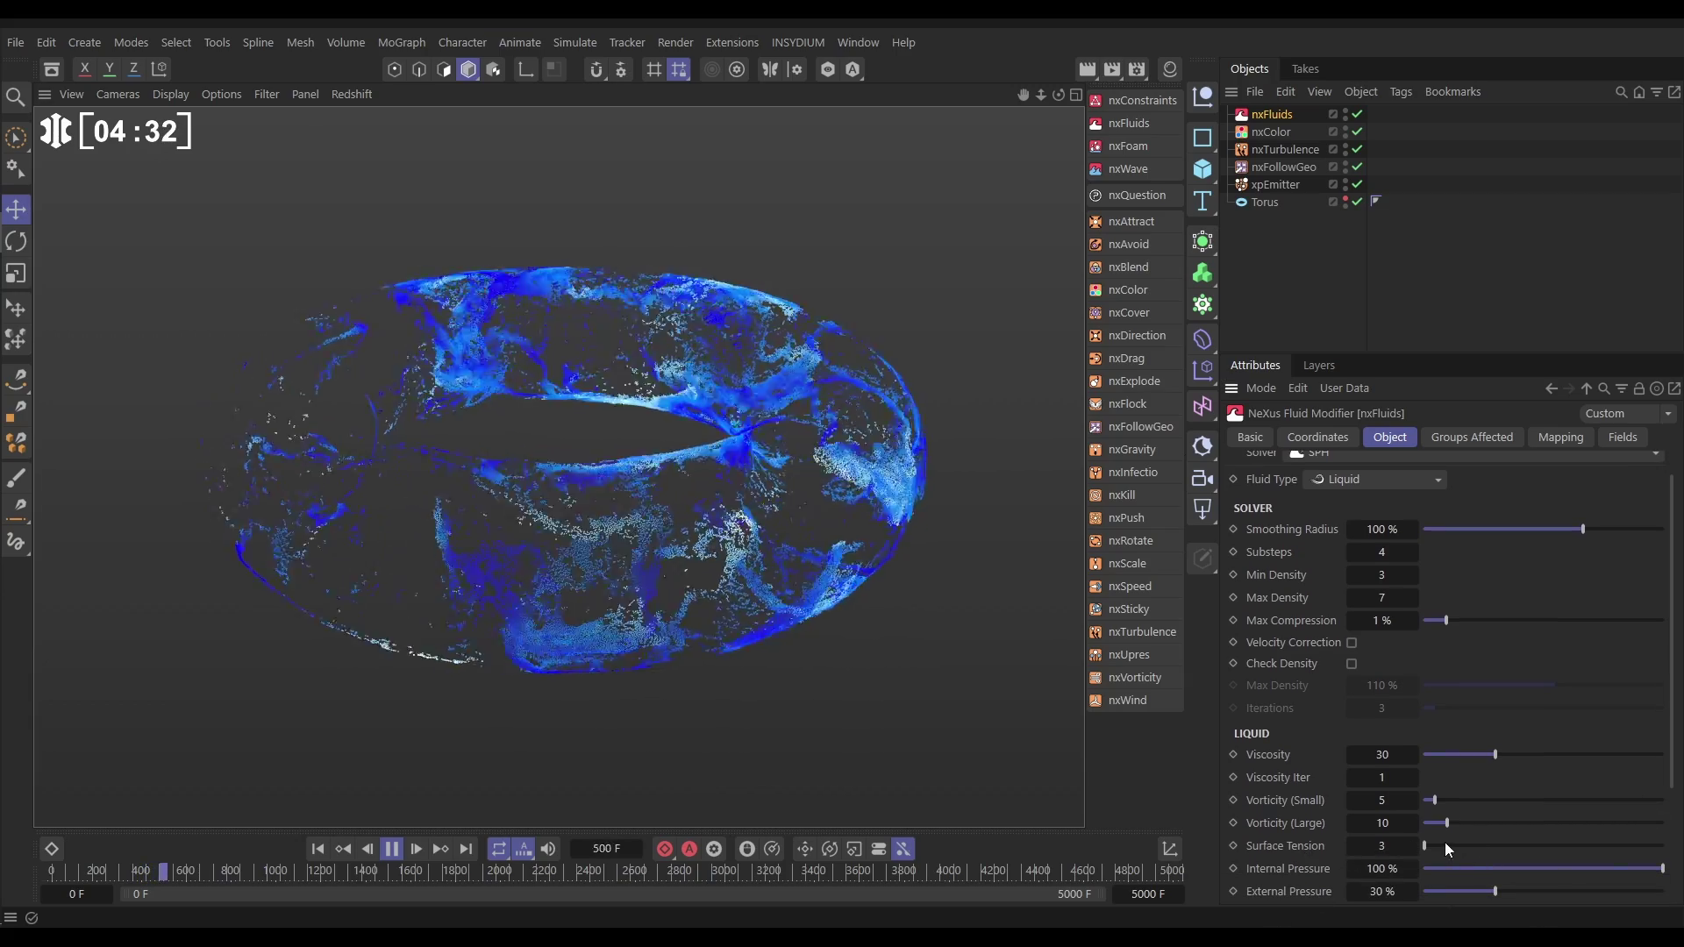
left_click_drag(1445, 844, 1586, 848)
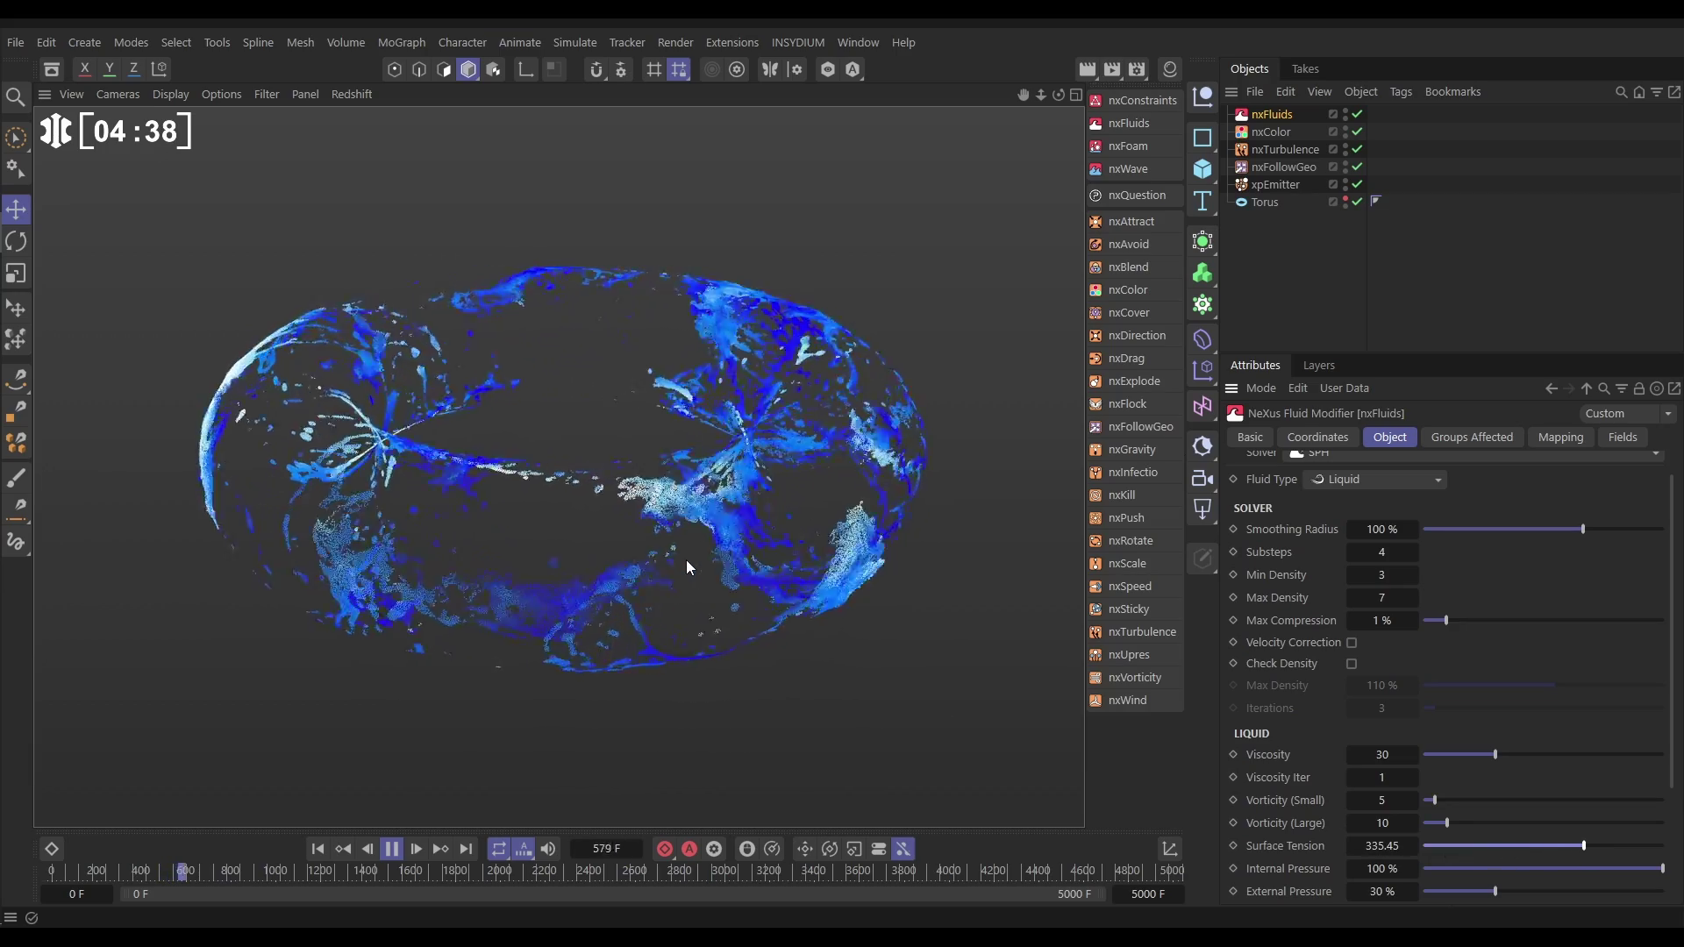
left_click(1270, 166)
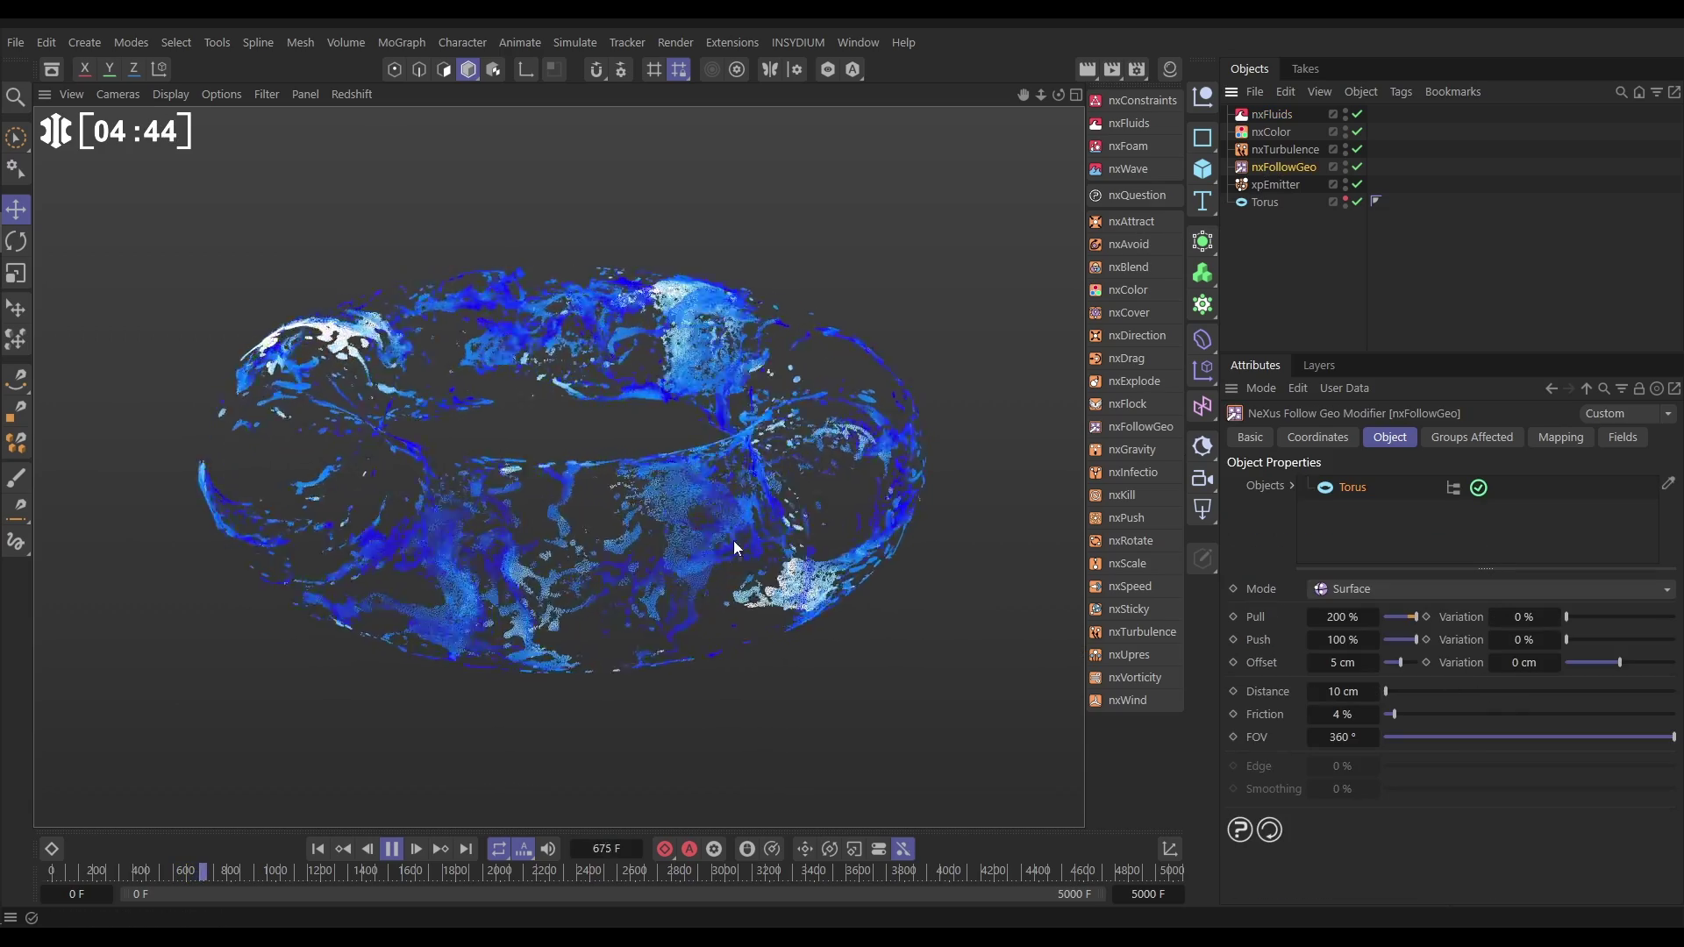
Set the nxFollowGeo Offset Variation to 0.5 cm
left_click_drag(733, 541, 768, 589, "alt")
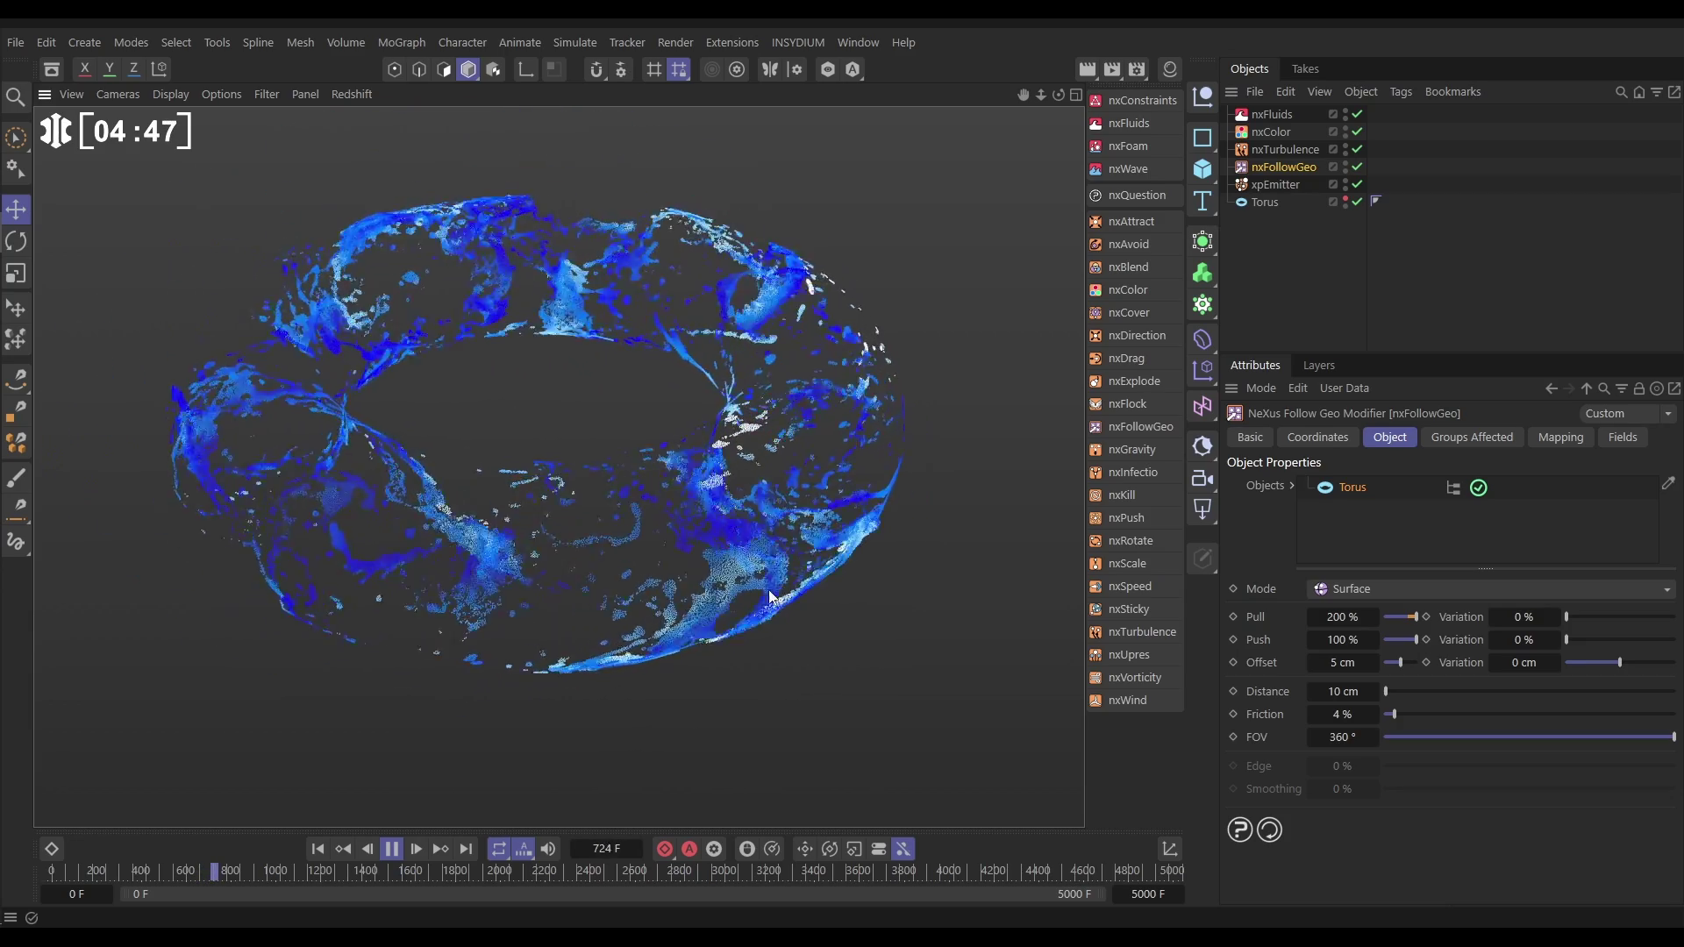
left_click(1515, 664)
type(".5")
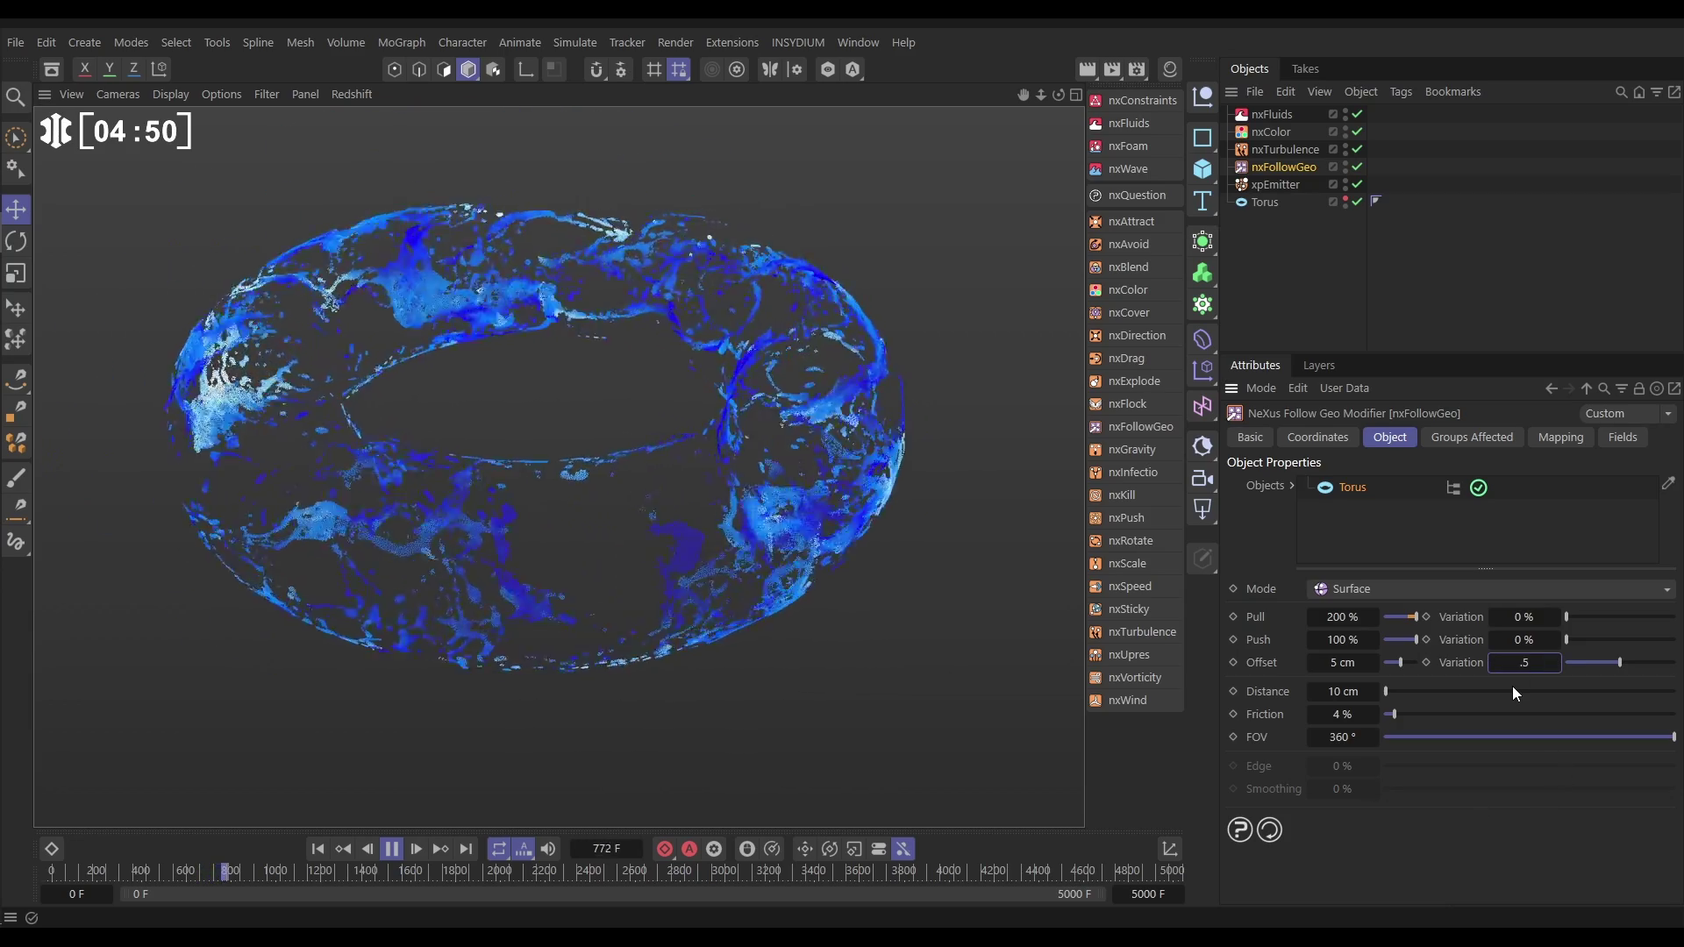
key("Return")
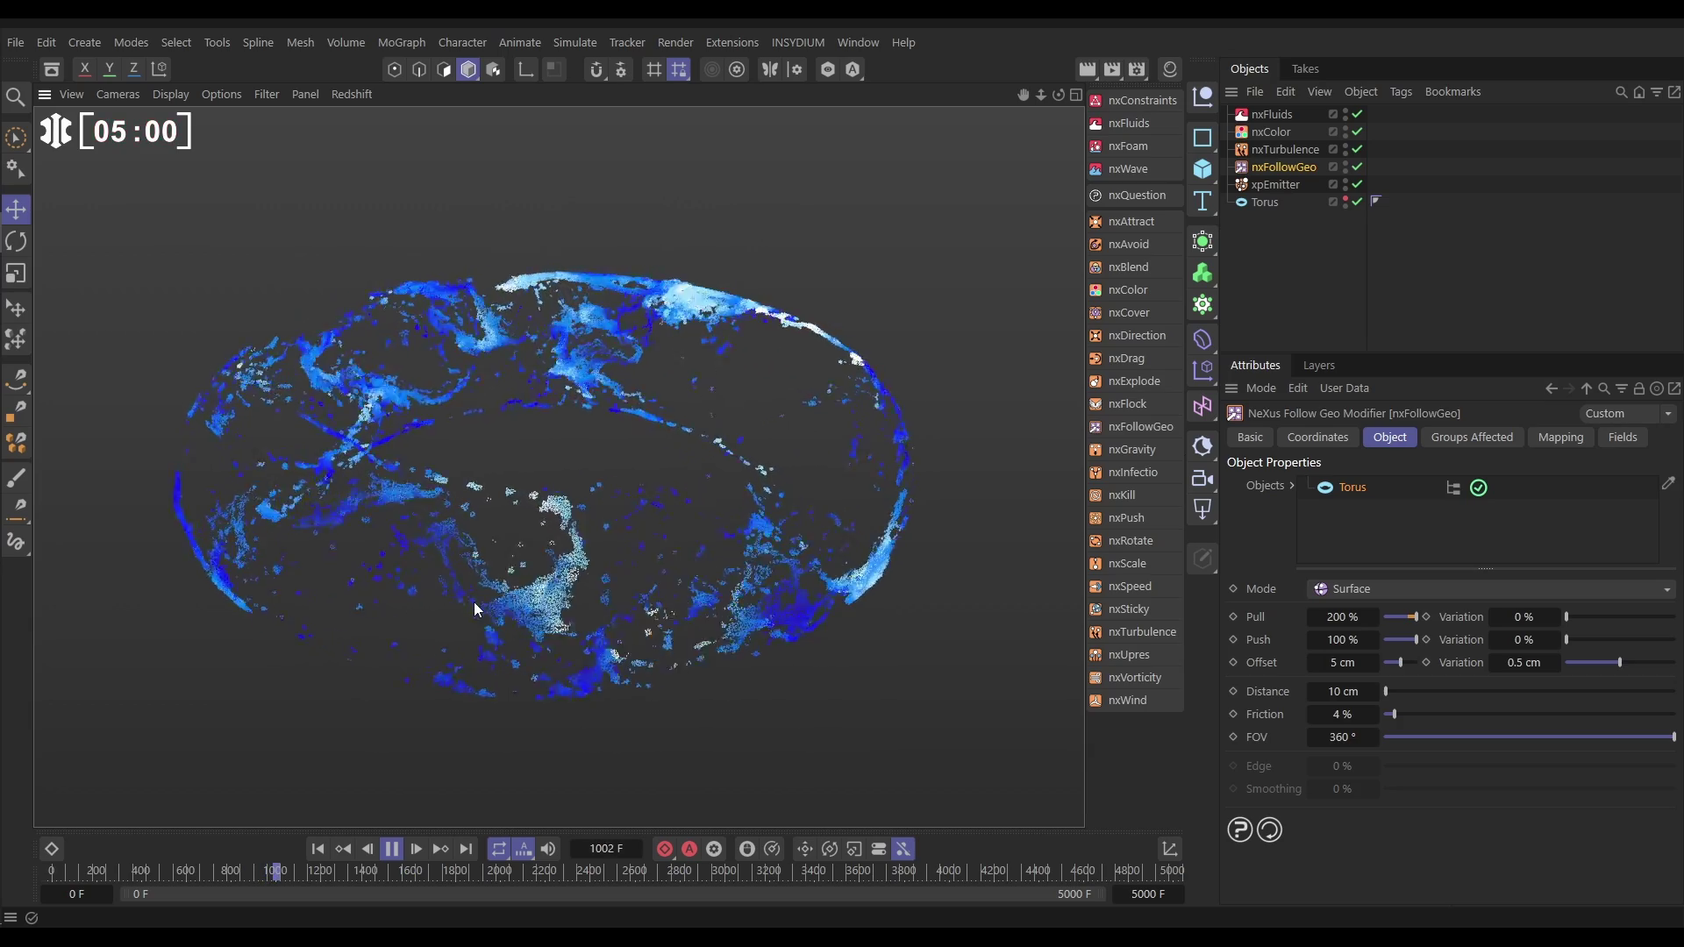
Reset the nxFollowGeo Offset Variation to 0 cm
double_click(1516, 666)
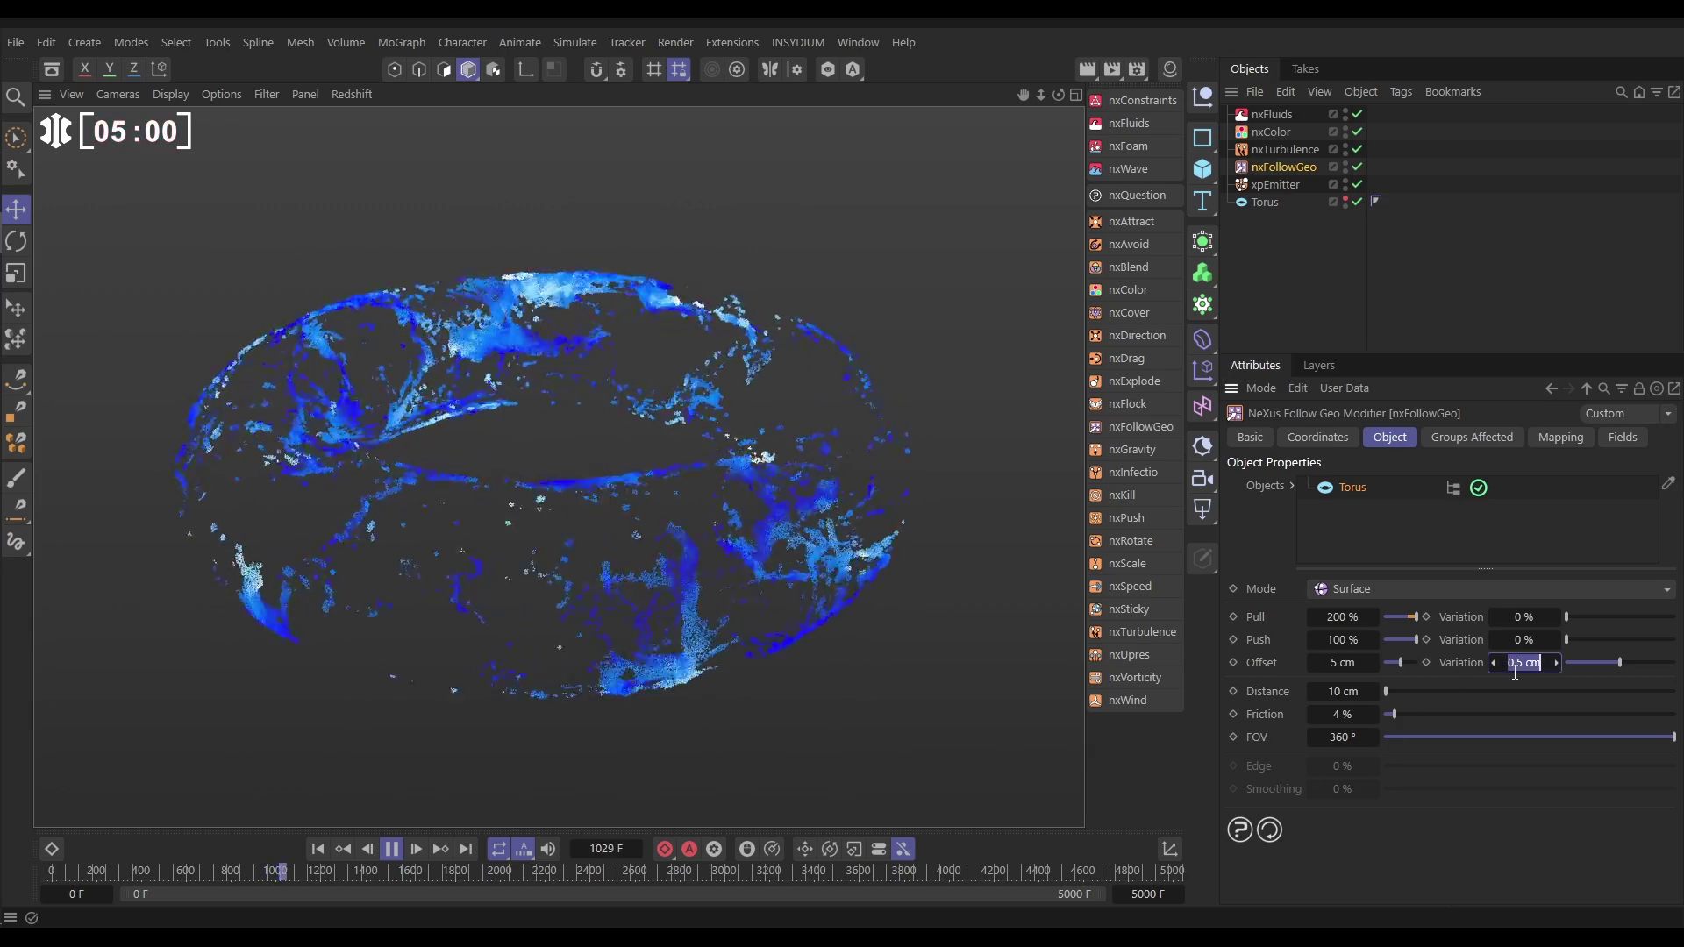
type("0")
key("Return")
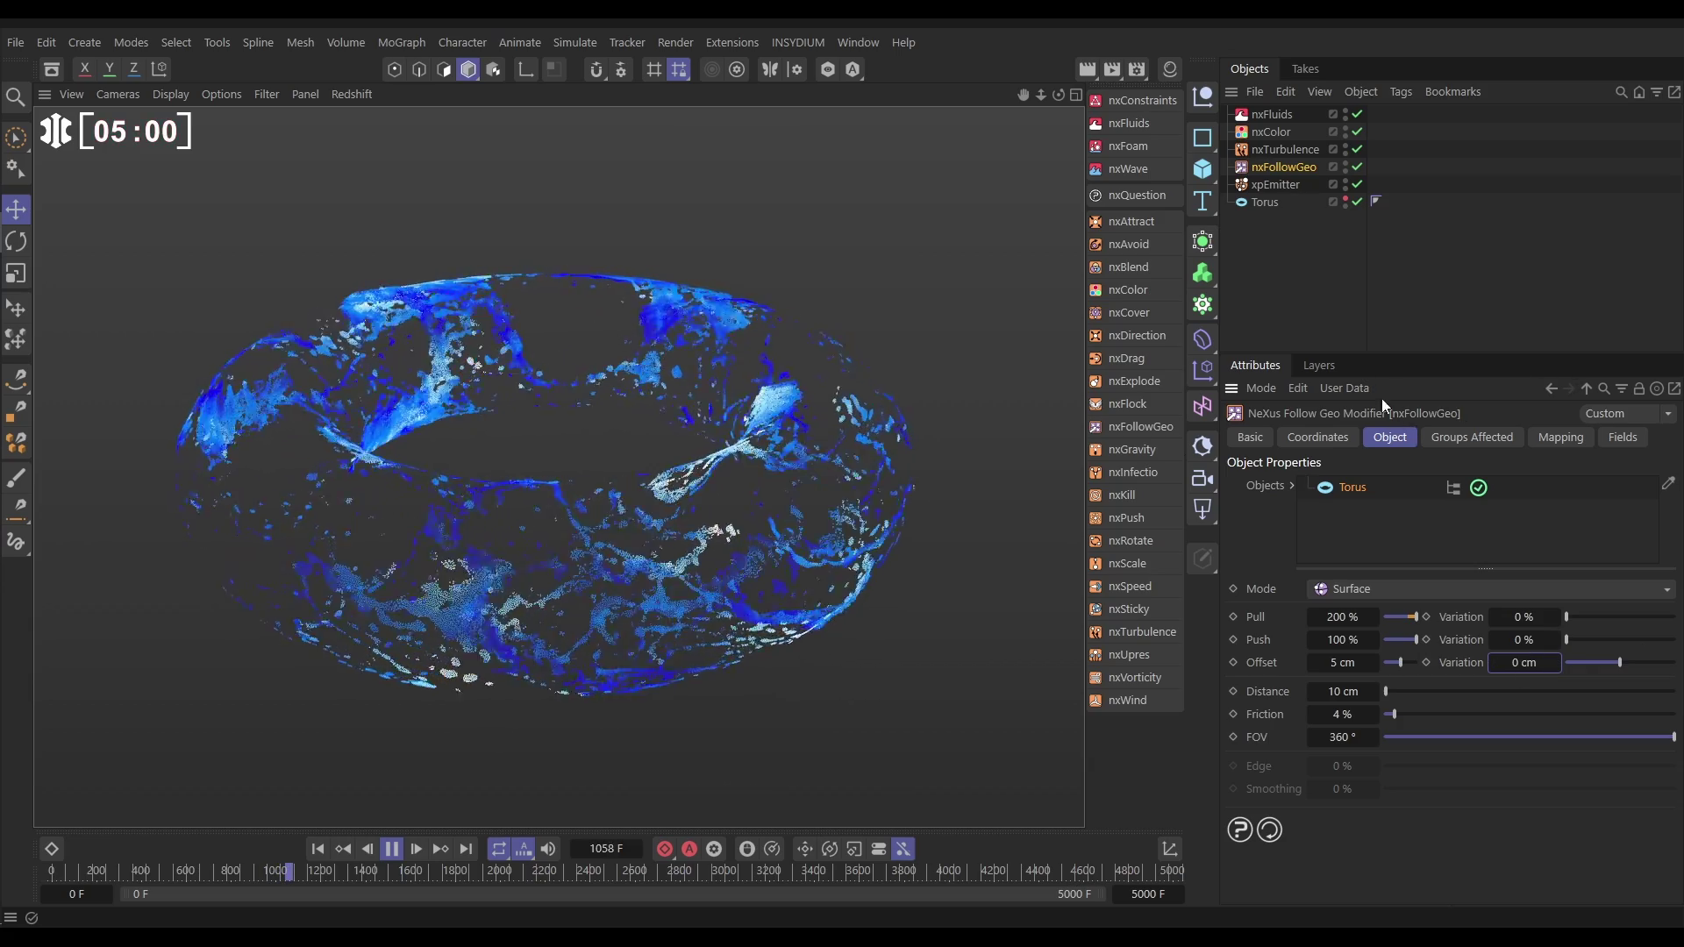
Lower the nxFluids Surface Tension to 35.45 and rewind the simulation to the first frame
left_click(1281, 118)
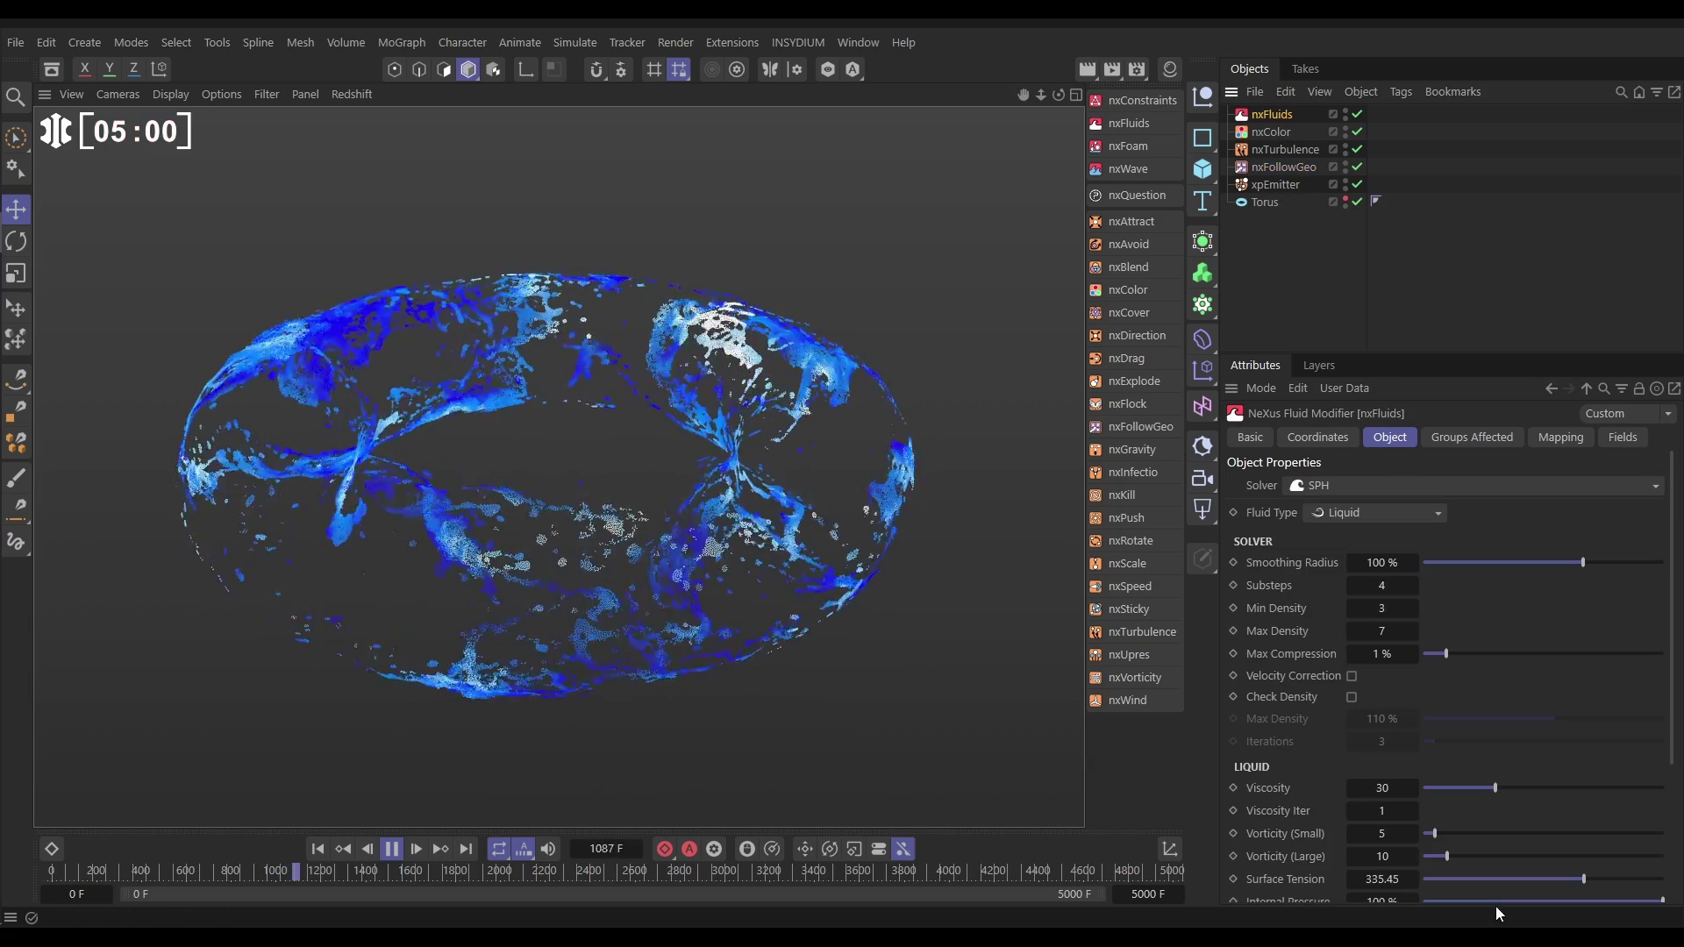
left_click(1493, 880)
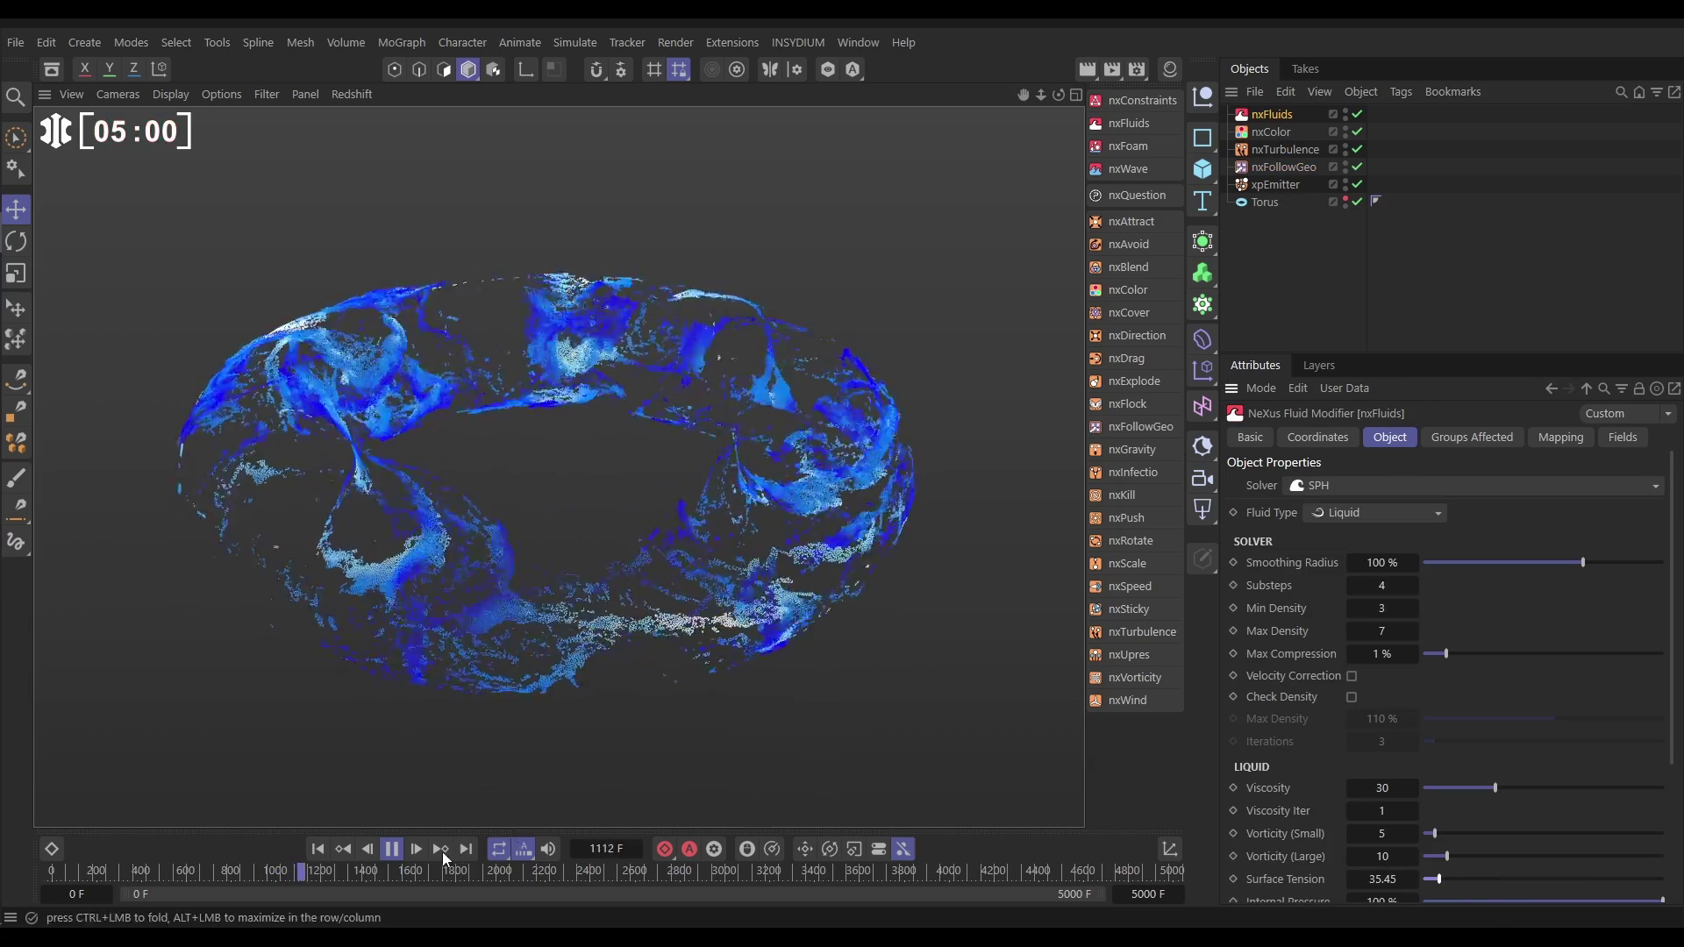
left_click(317, 849)
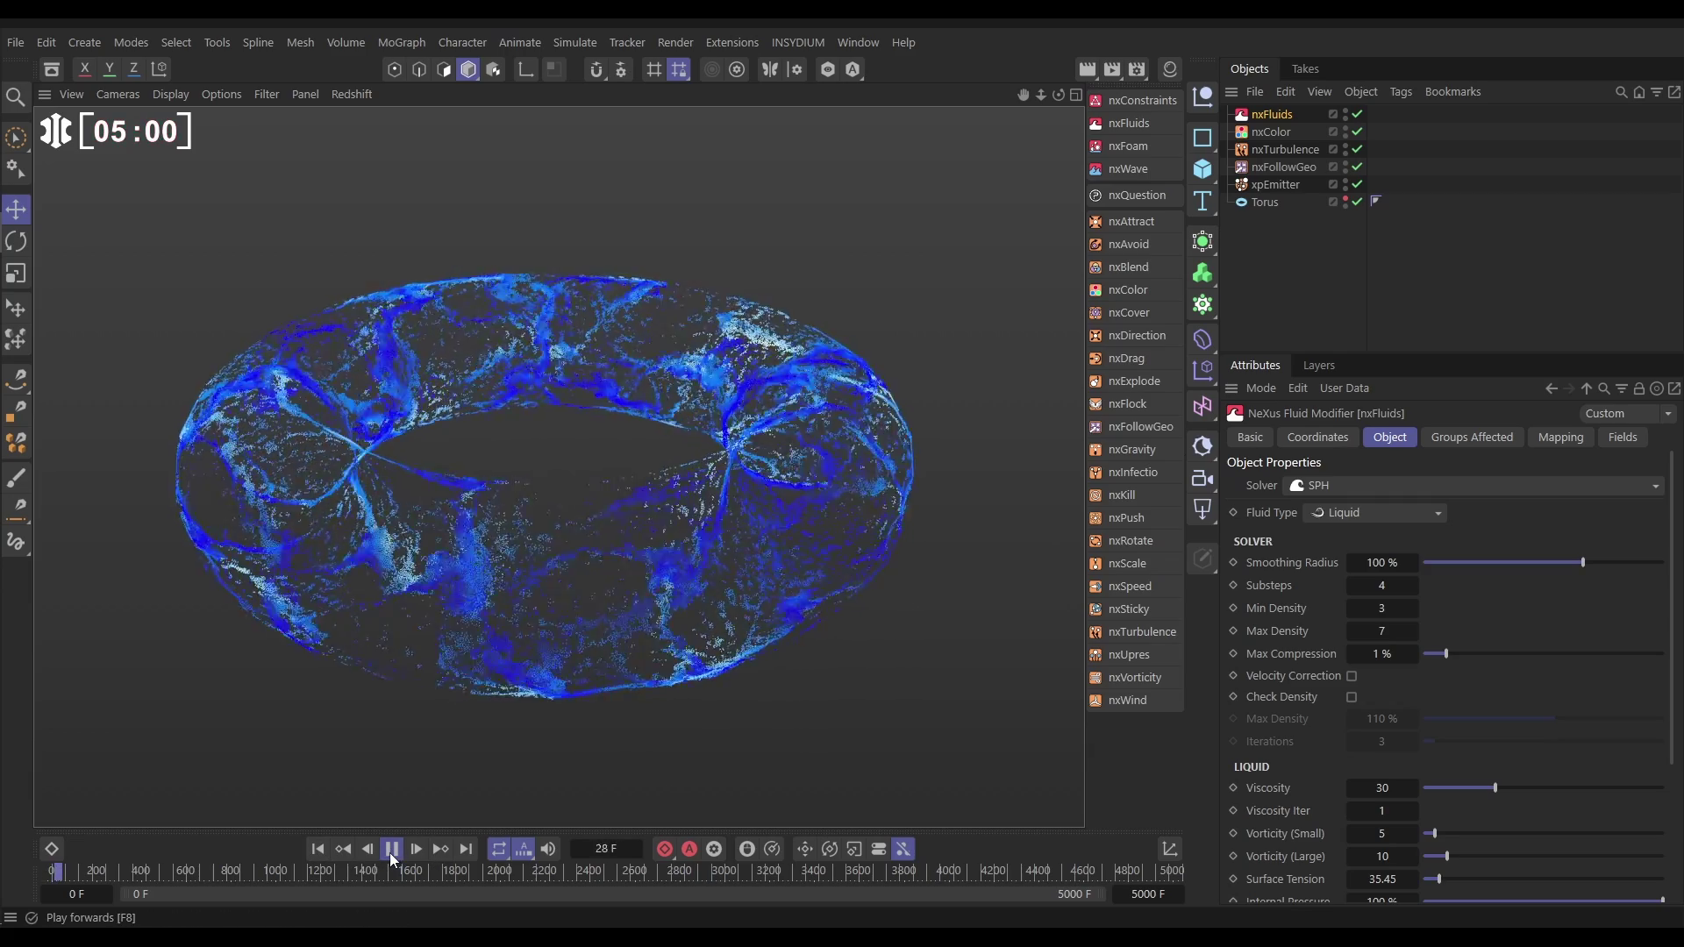